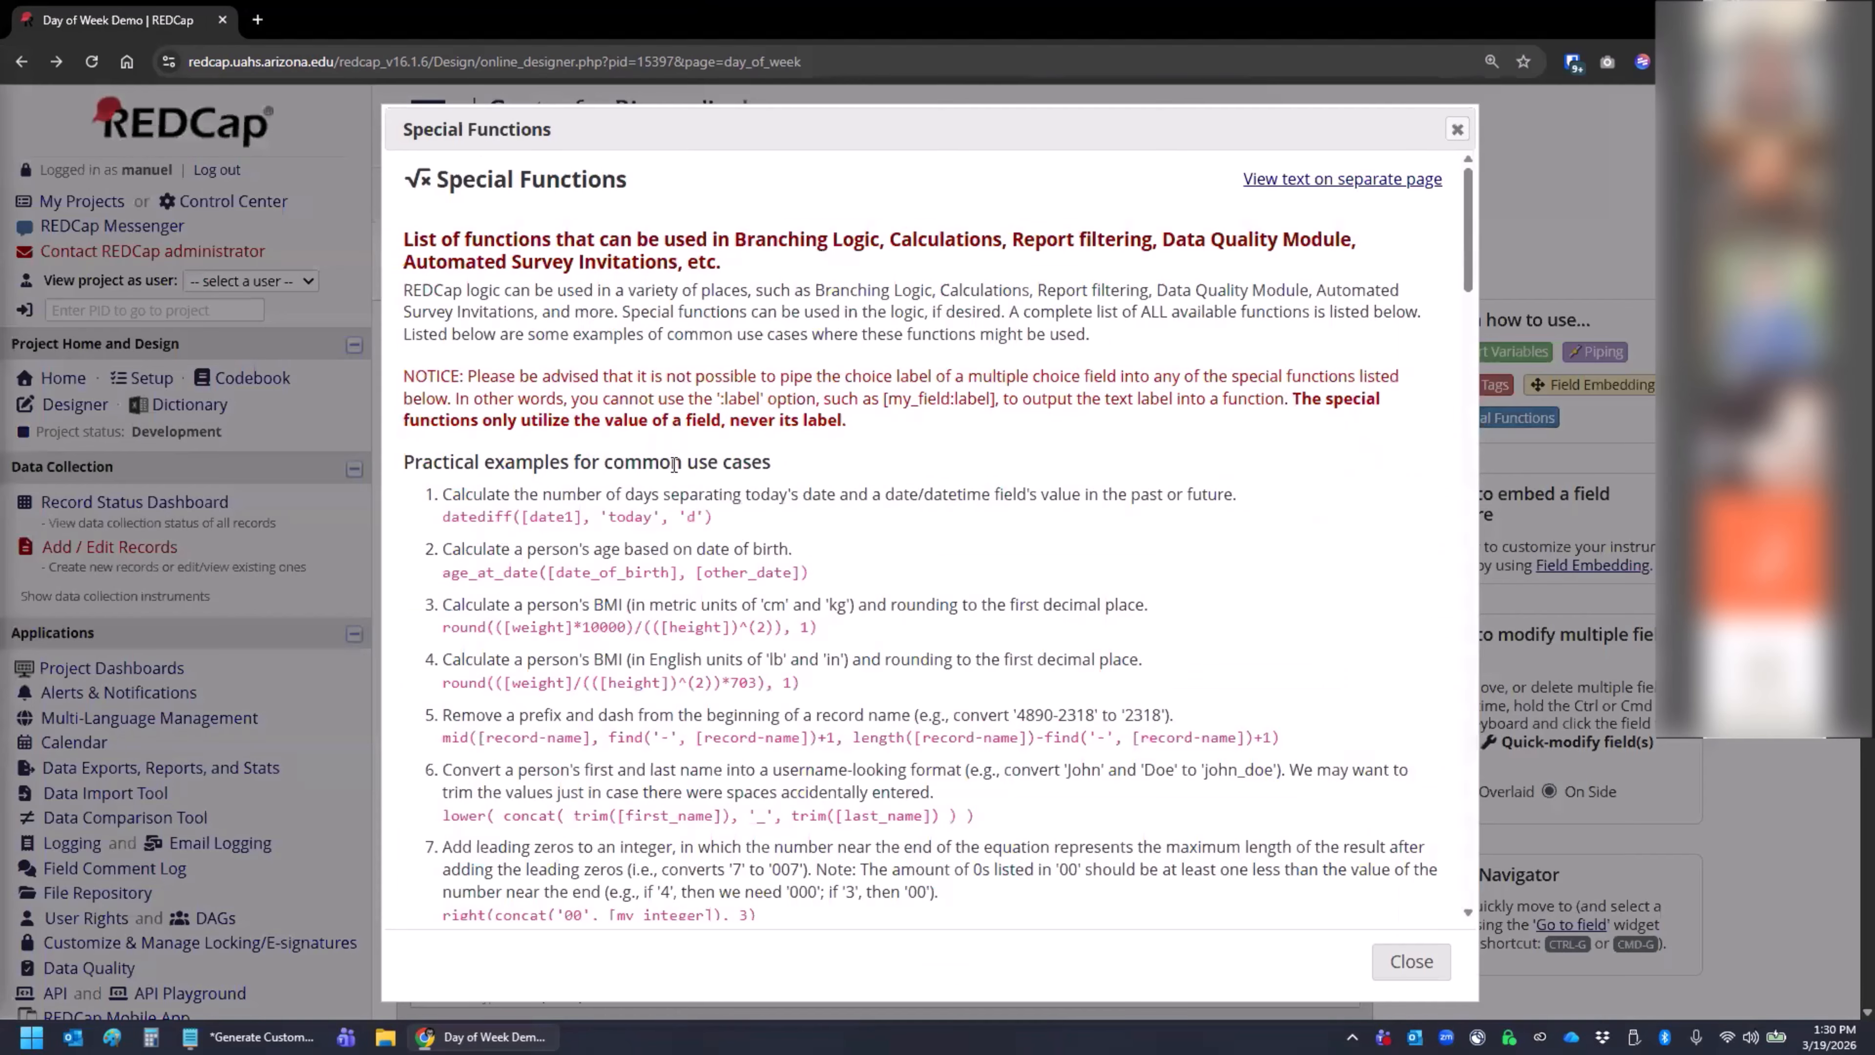
- Find and highlight the dayoftheweek ([date]) entry in the Special Functions list, then close the list
{"action": "scroll", "coordinate": [676, 462], "scroll_direction": "down", "scroll_amount": 15}
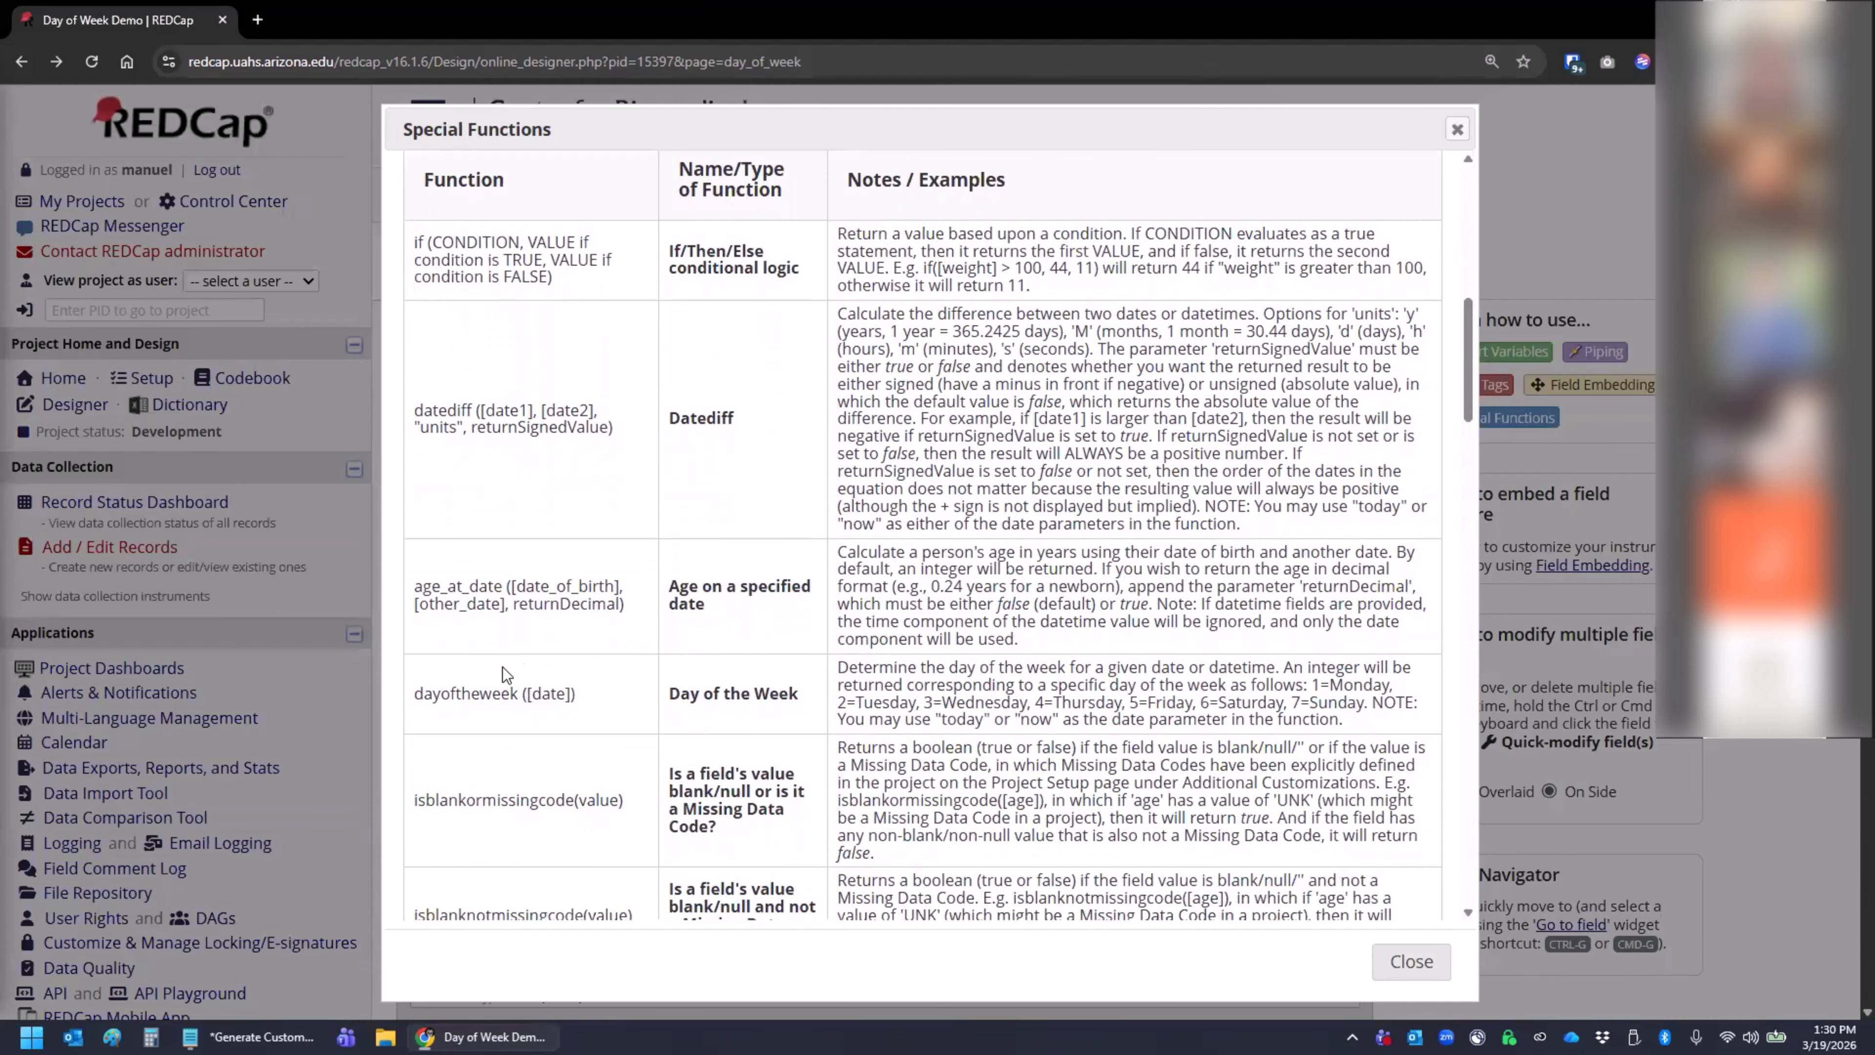
{"action": "left_click_drag", "start_coordinate": [483, 689], "coordinate": [590, 694]}
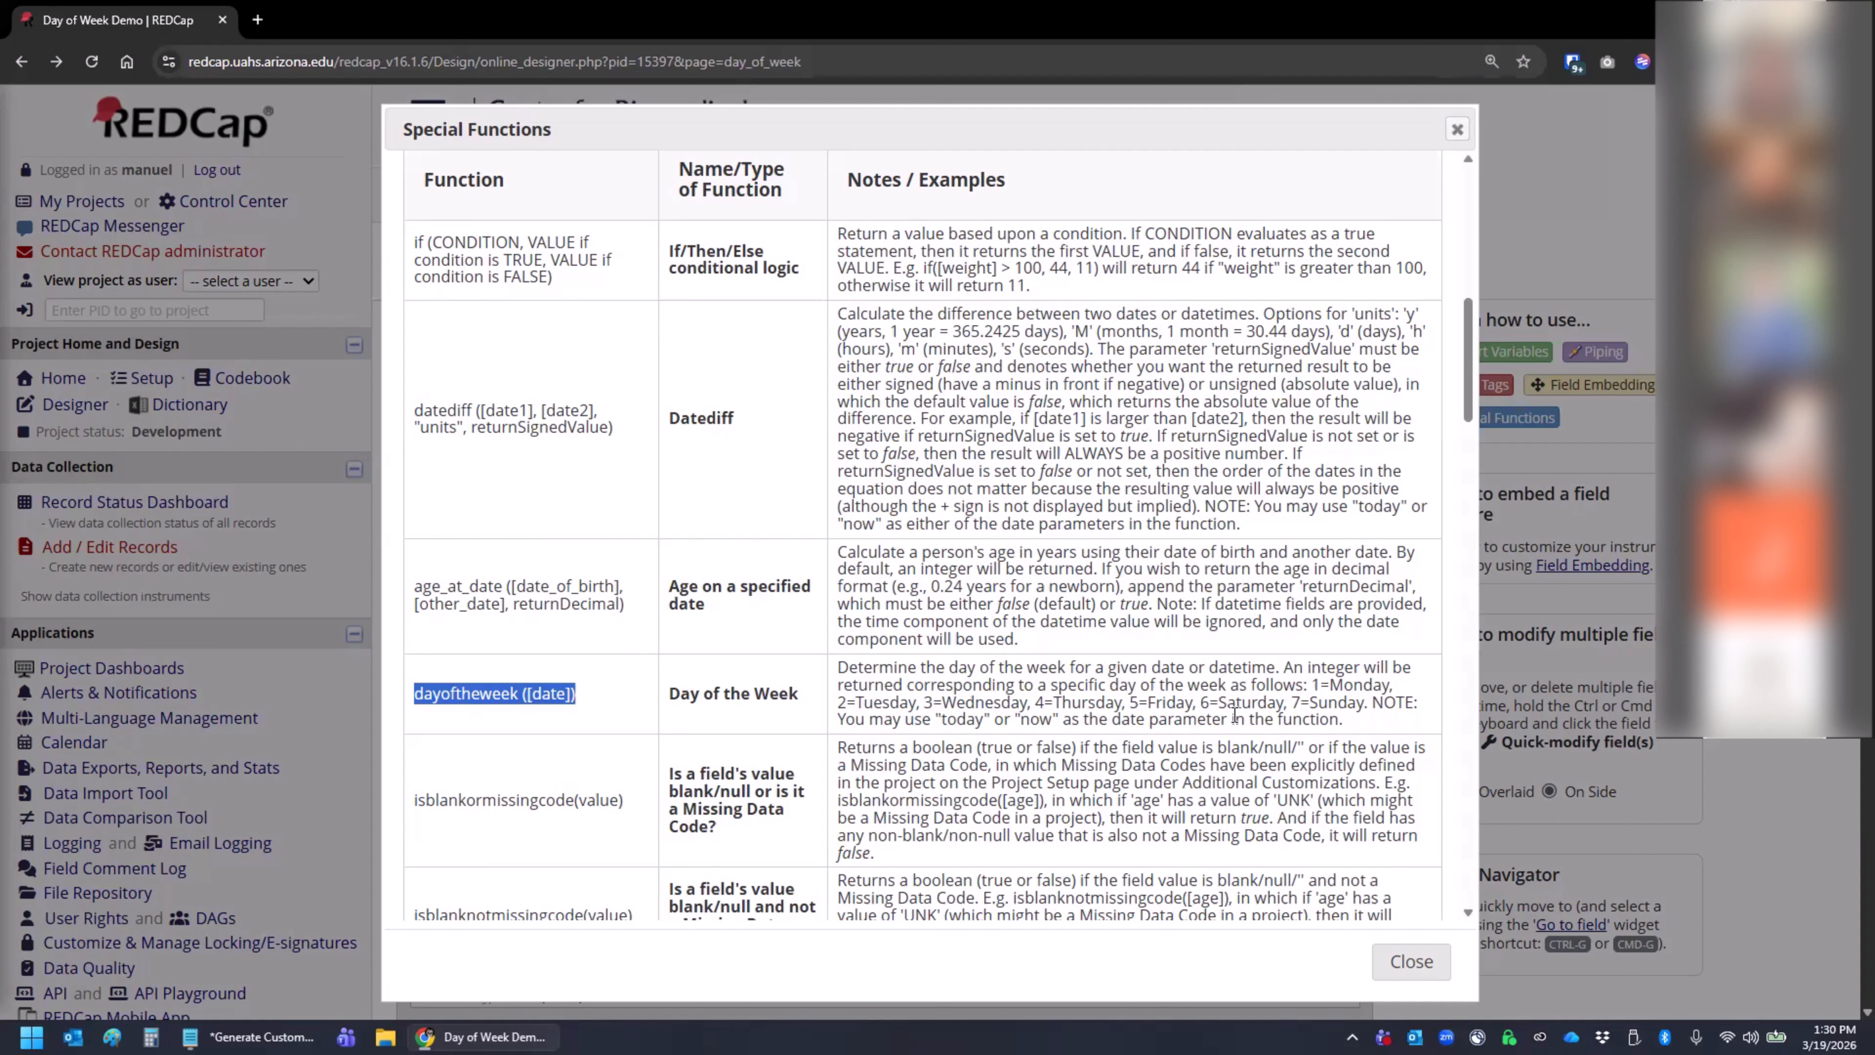
{"action": "left_click", "coordinate": [1388, 961]}
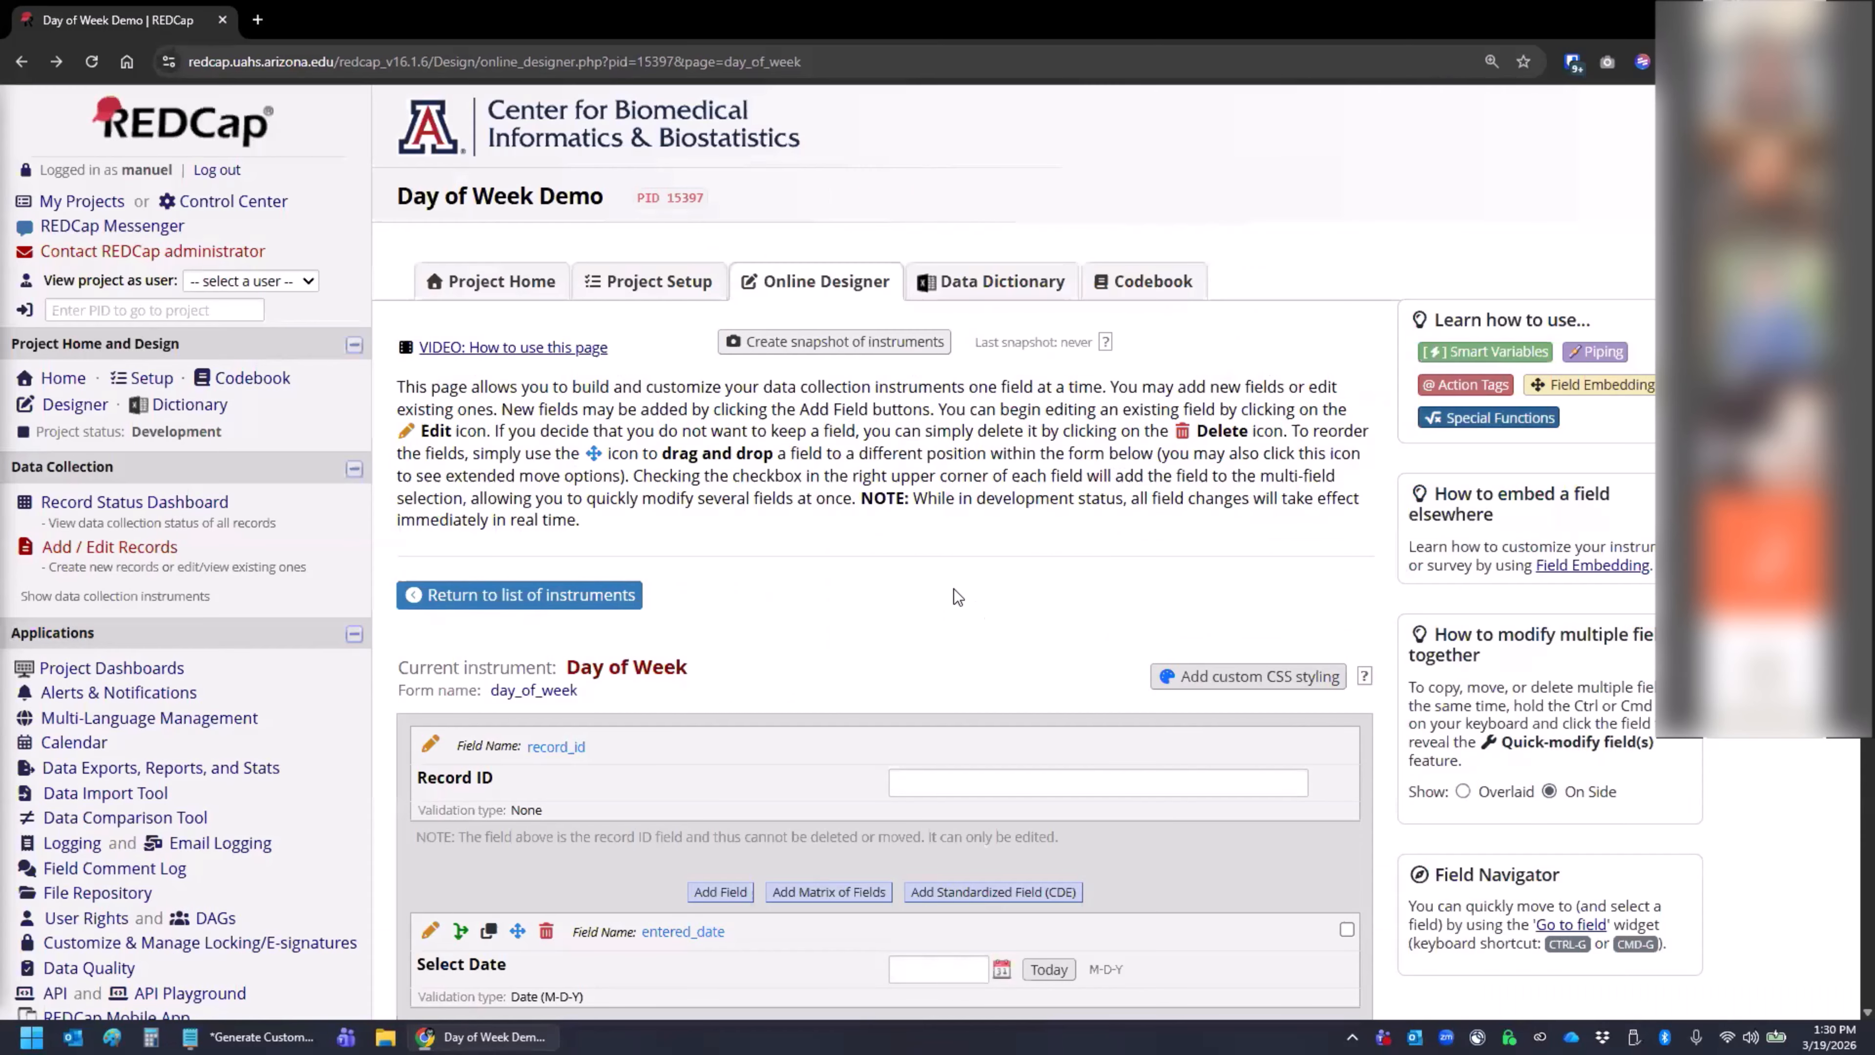
{"action": "scroll", "coordinate": [885, 572], "scroll_direction": "down", "scroll_amount": 2}
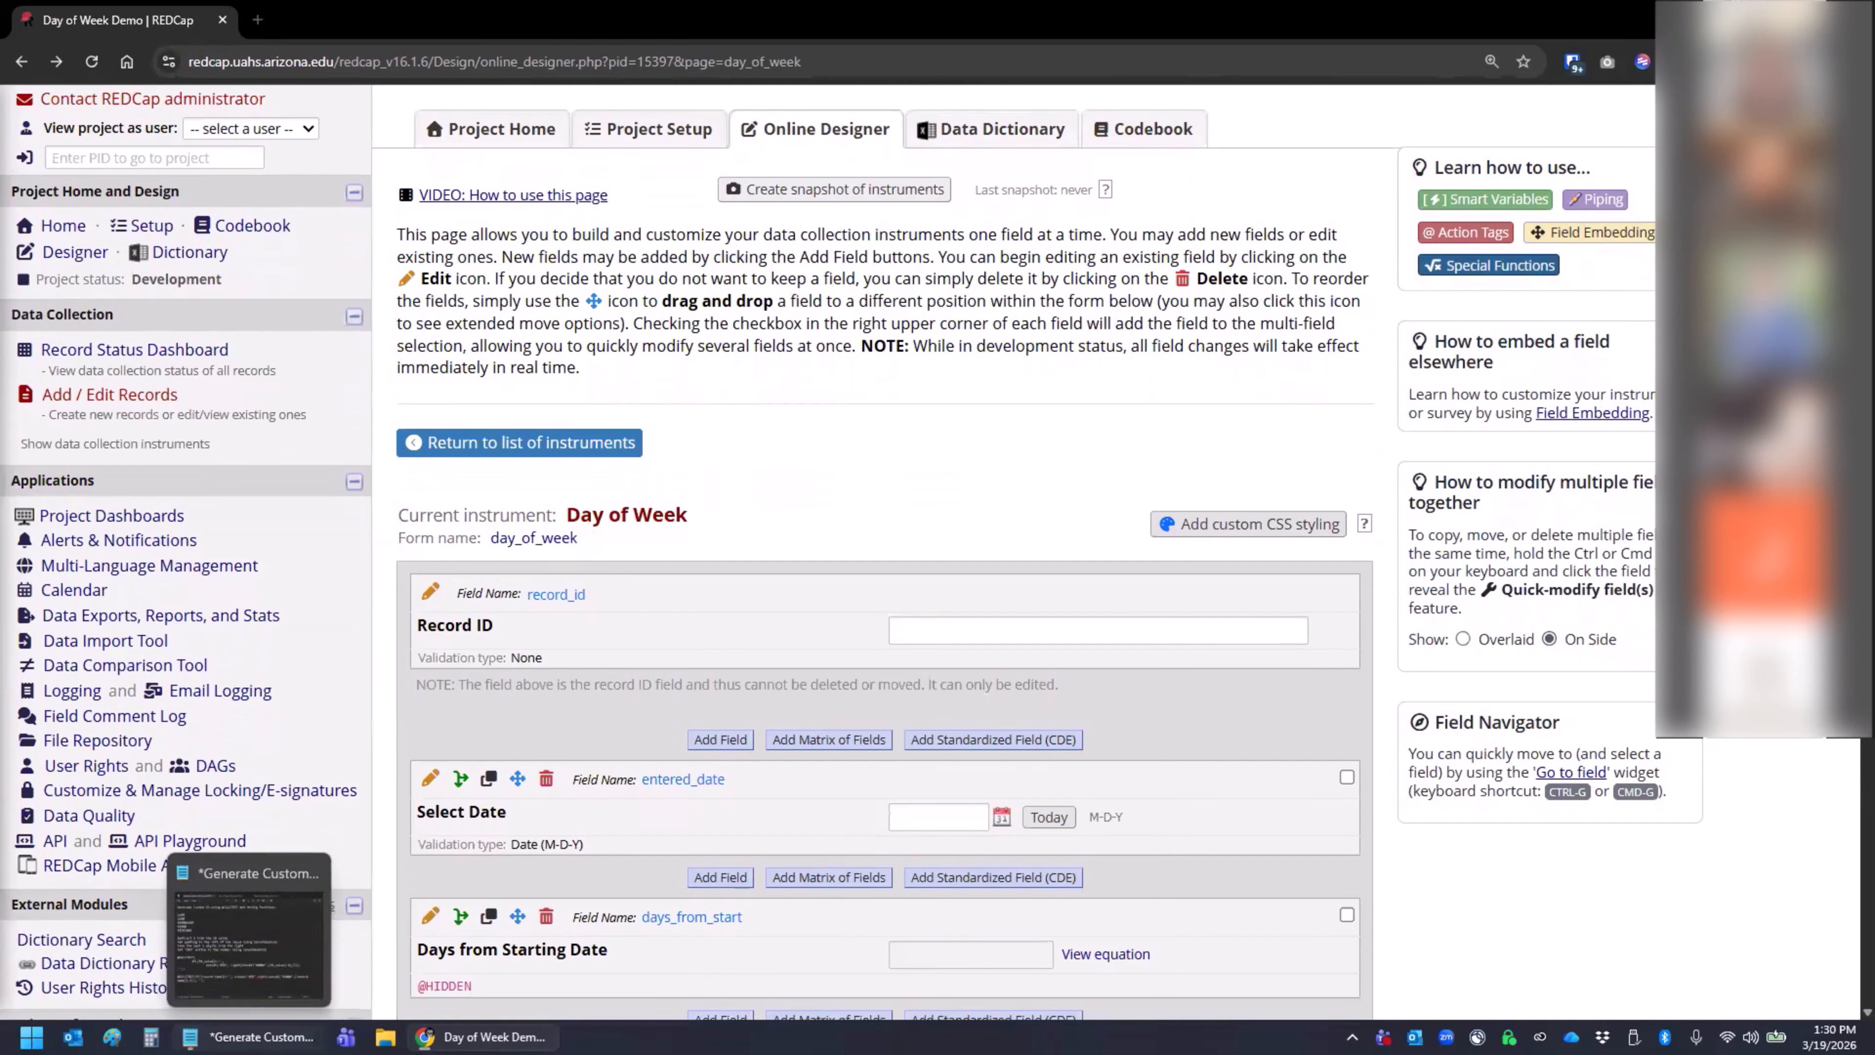
{"action": "left_click", "coordinate": [251, 1036]}
{"action": "left_click", "coordinate": [802, 258]}
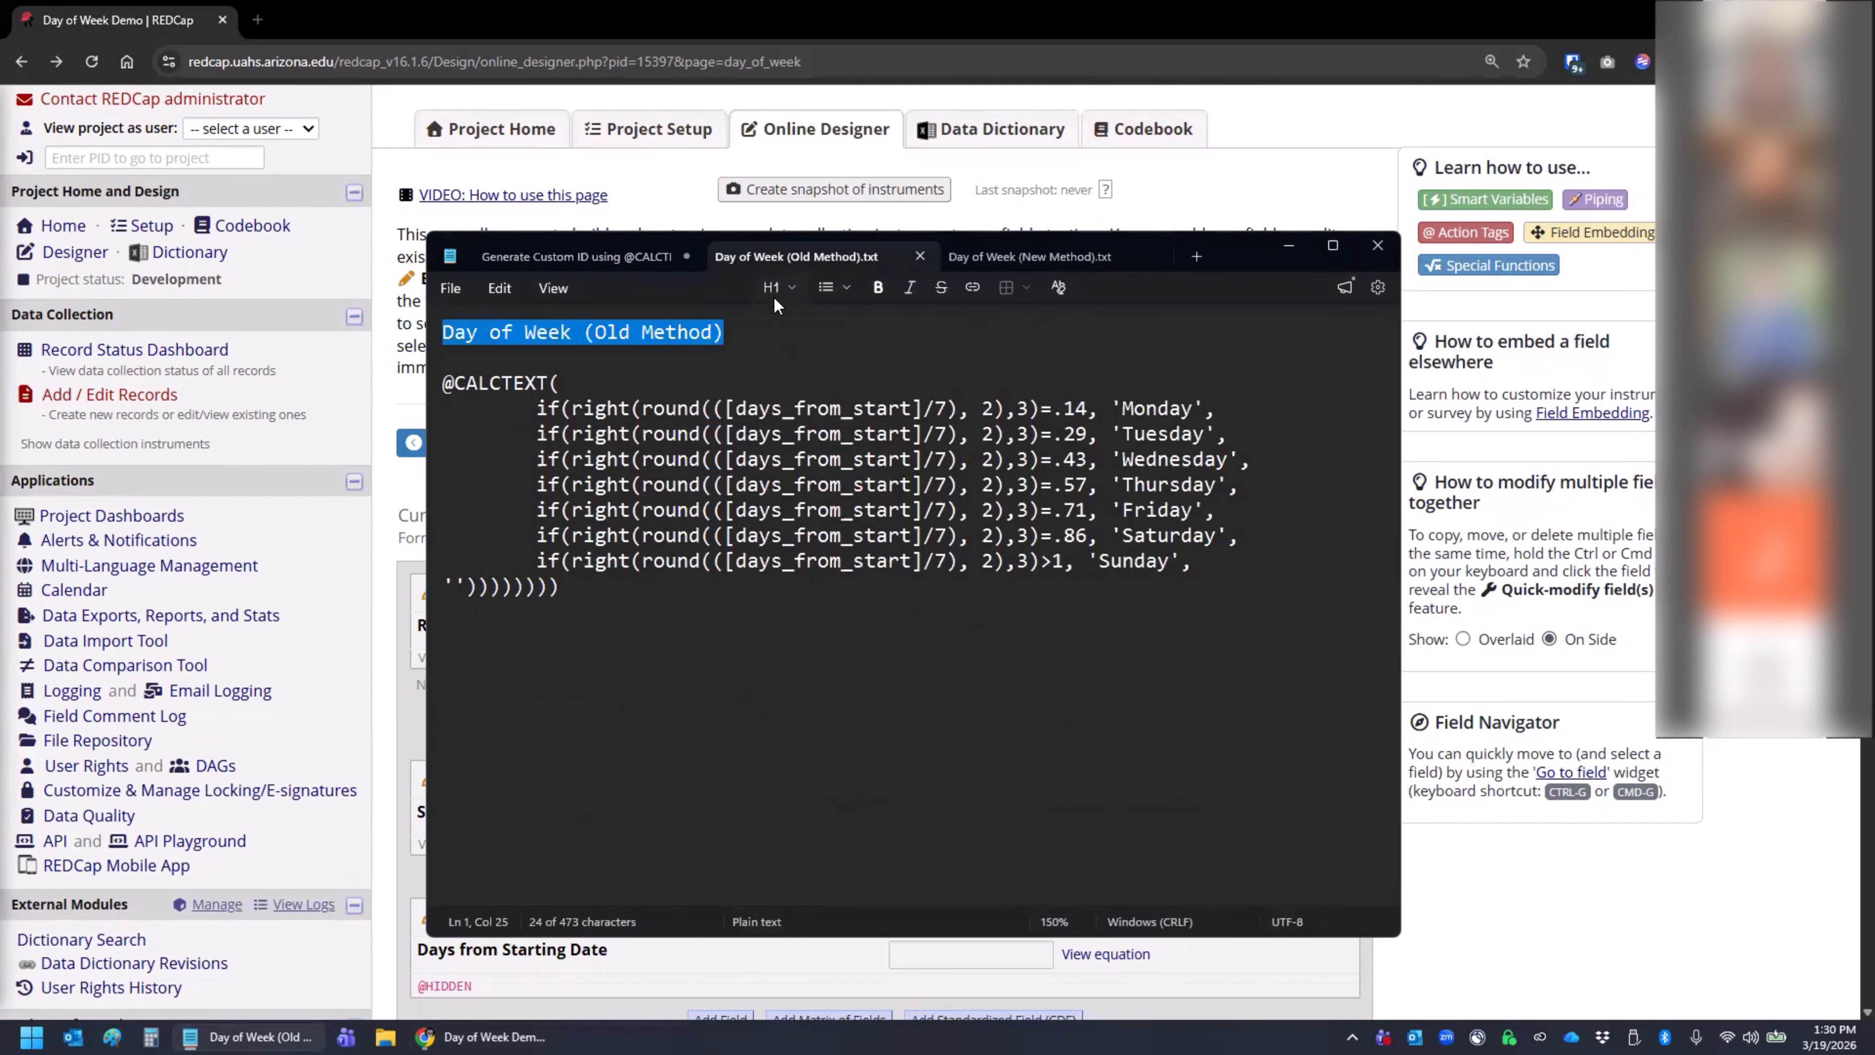
{"action": "left_click", "coordinate": [589, 604]}
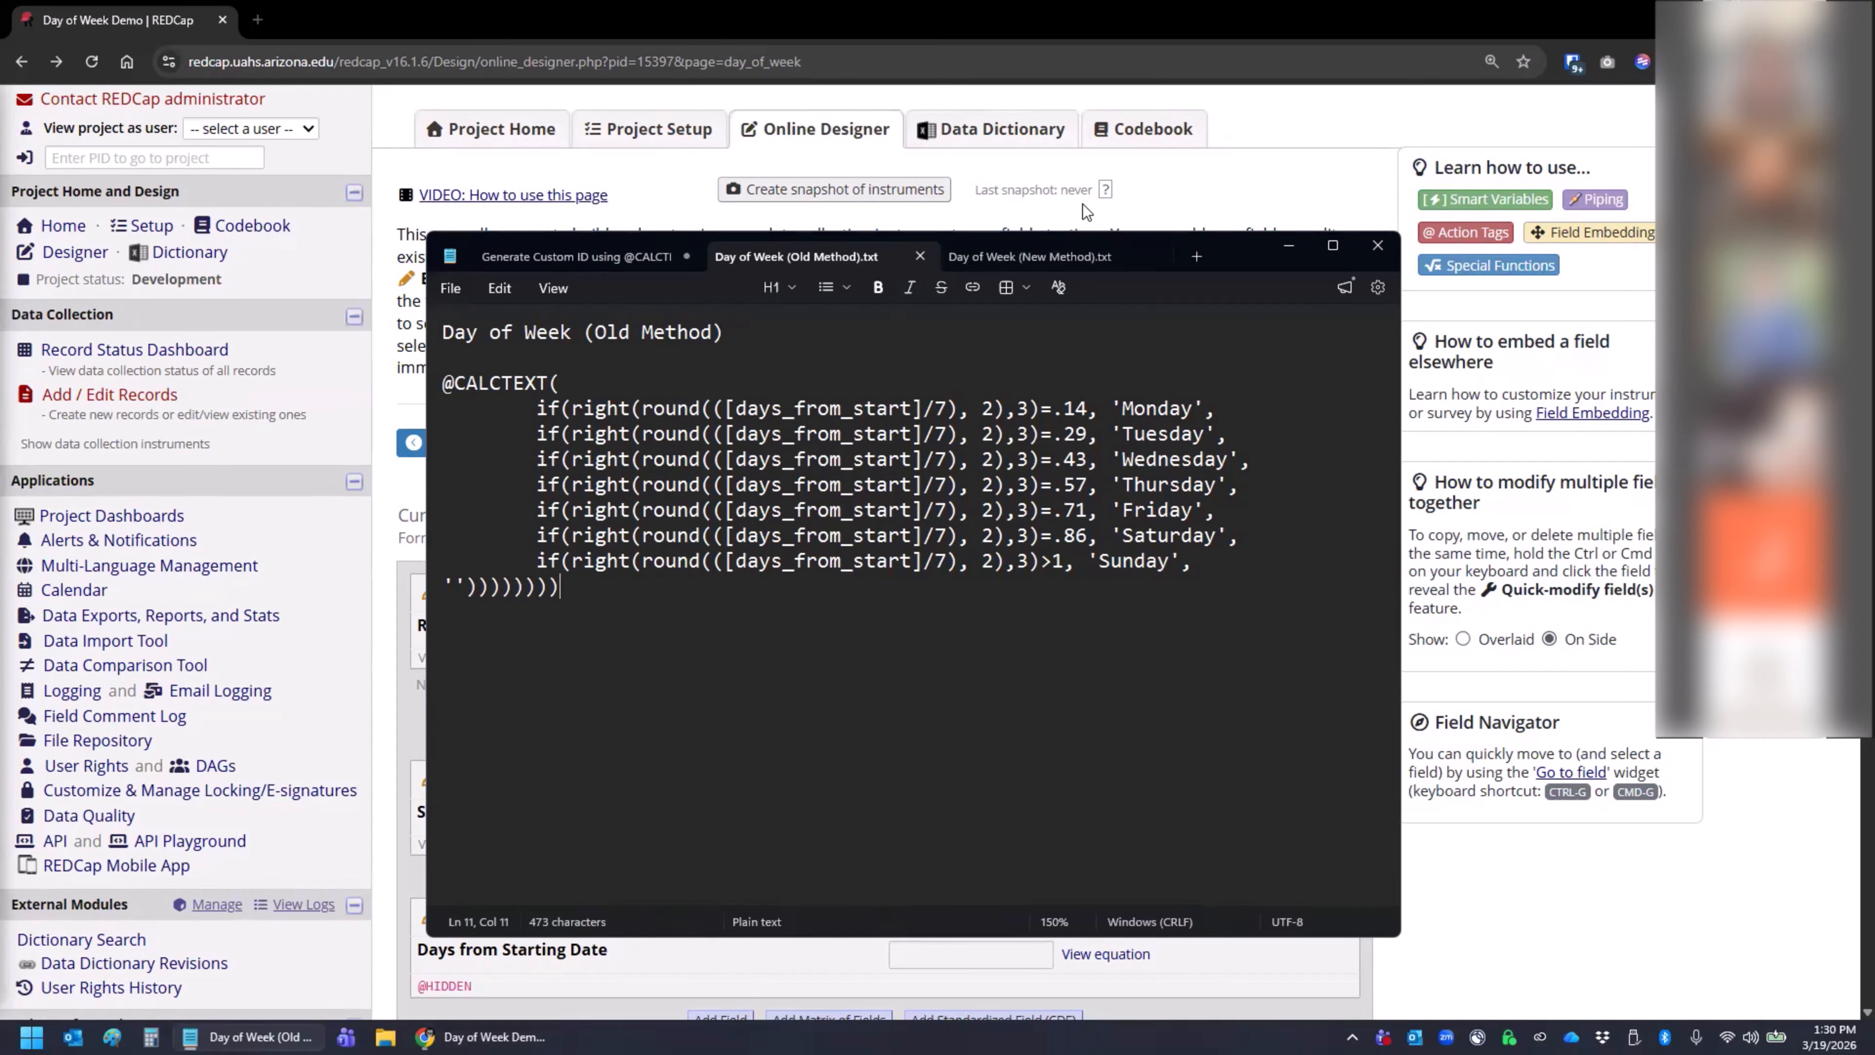
- Return to REDCap, inspect the days_from_start field's calculation equation, and close its editor without changes
{"action": "left_click", "coordinate": [1183, 176]}
{"action": "scroll", "coordinate": [572, 707], "scroll_direction": "down", "scroll_amount": 3}
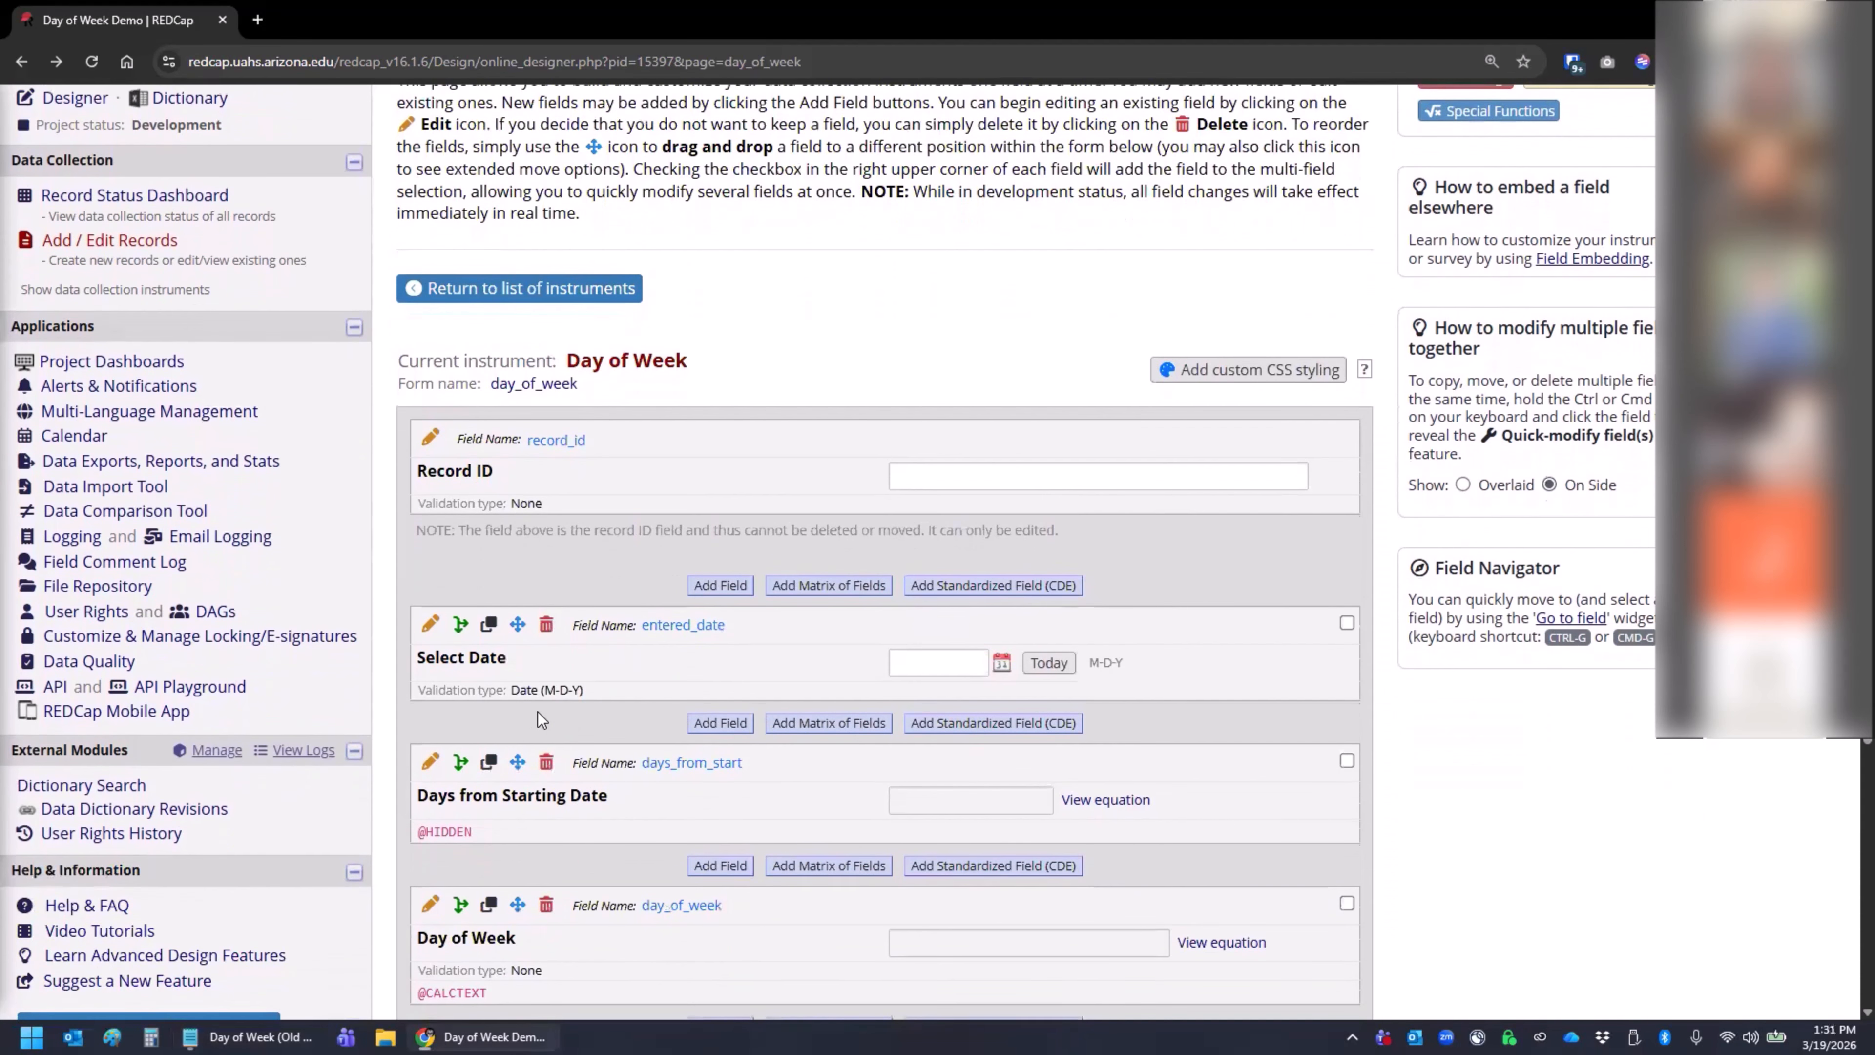
{"action": "left_click", "coordinate": [428, 757]}
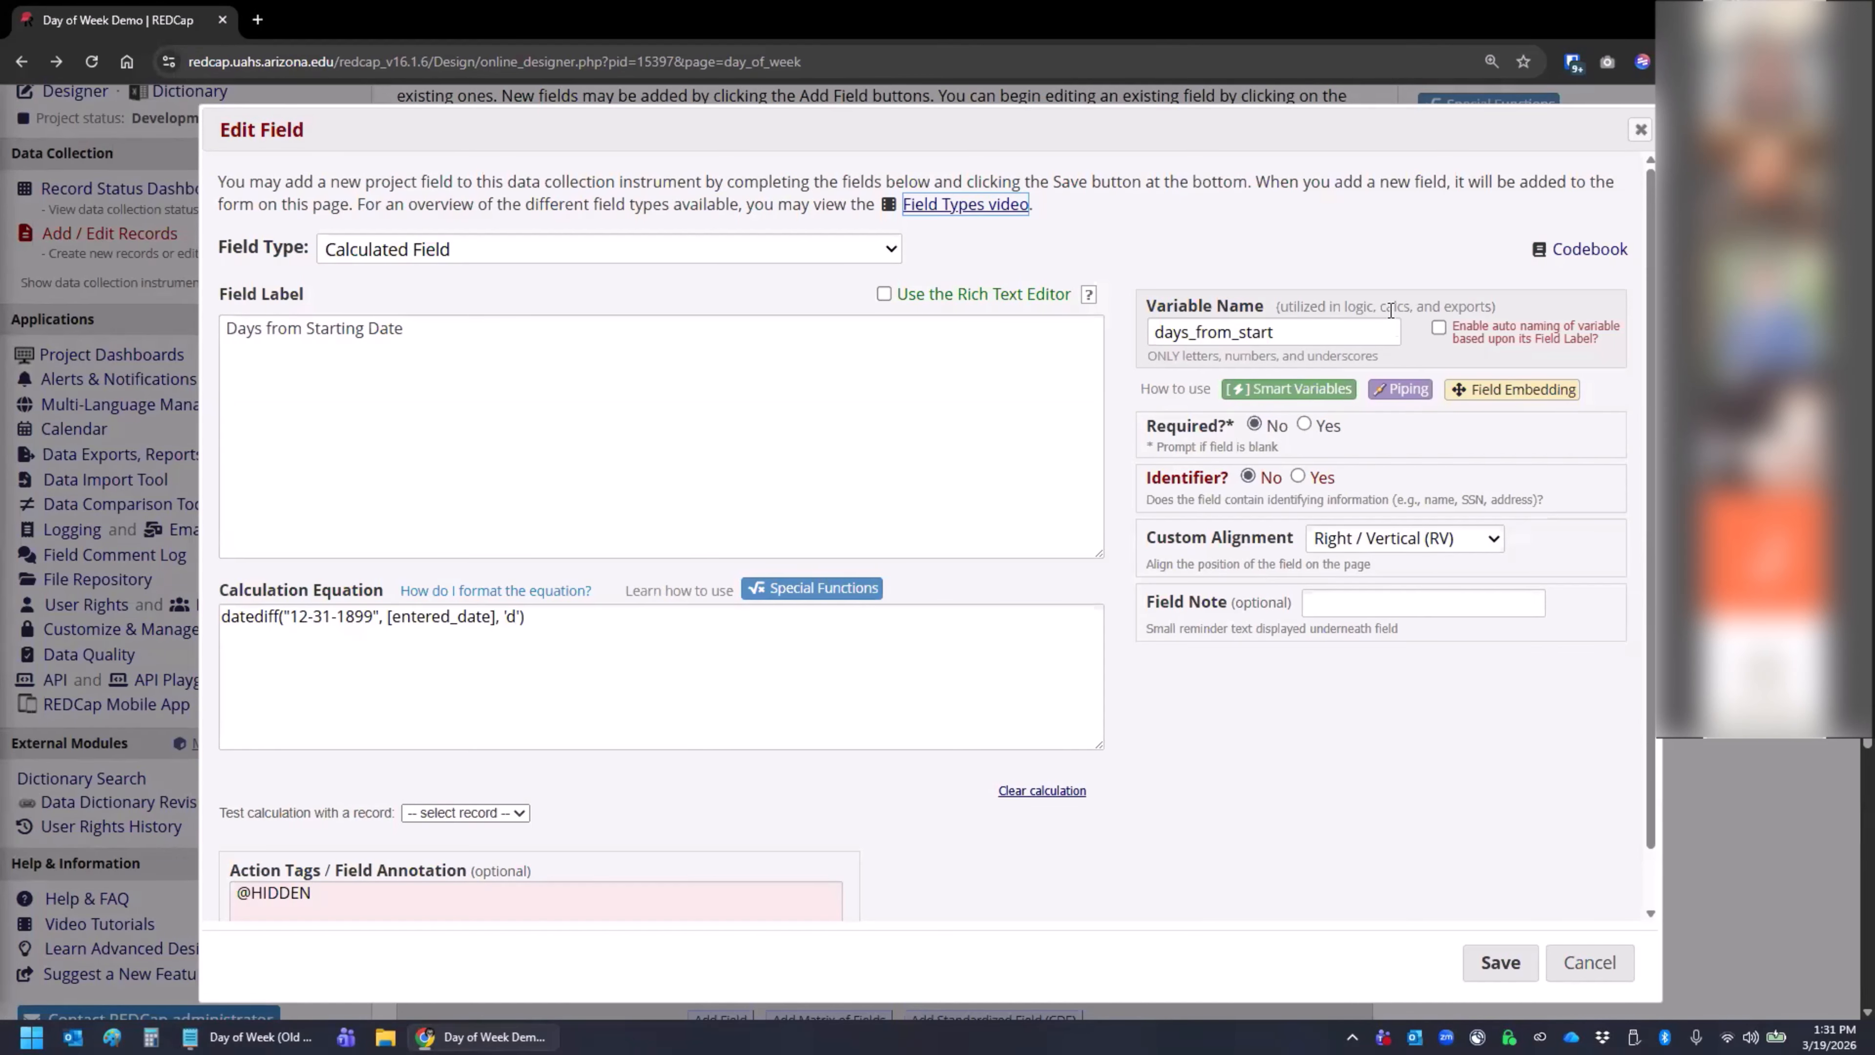
{"action": "left_click", "coordinate": [1640, 130]}
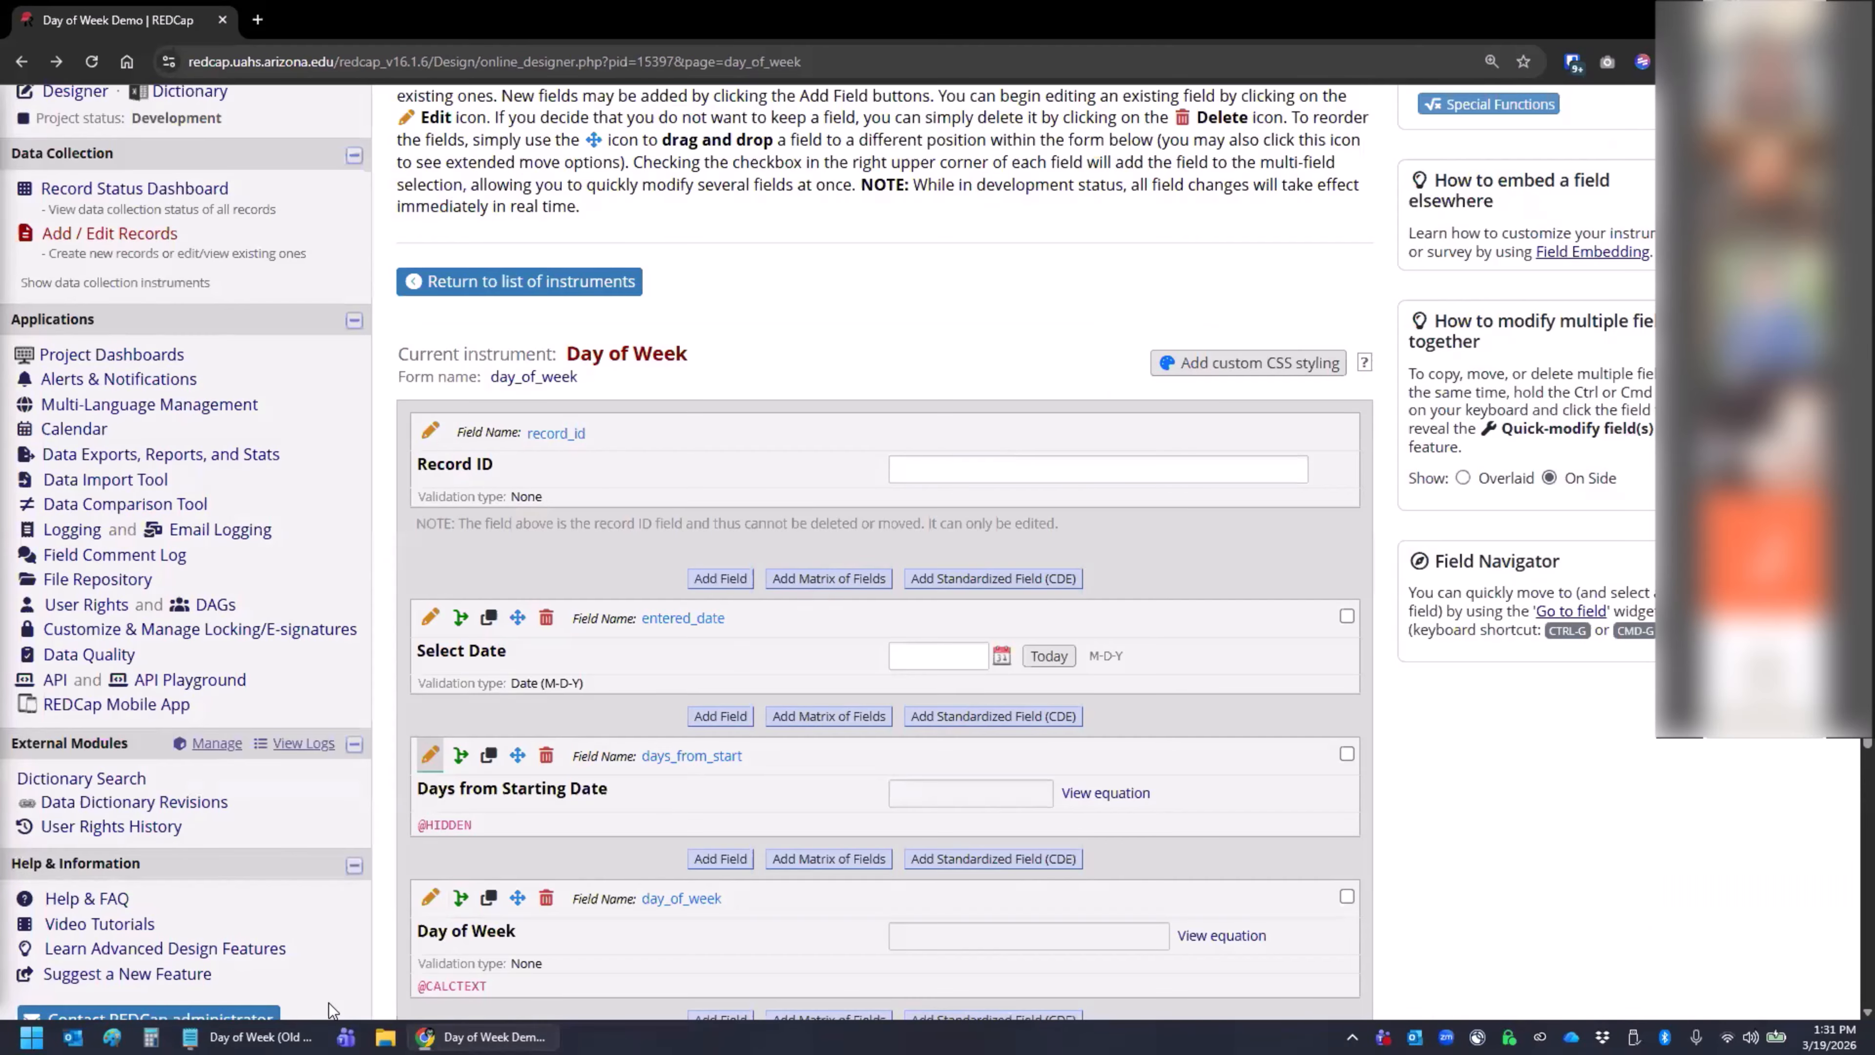
{"action": "scroll", "coordinate": [539, 730], "scroll_direction": "down", "scroll_amount": 2}
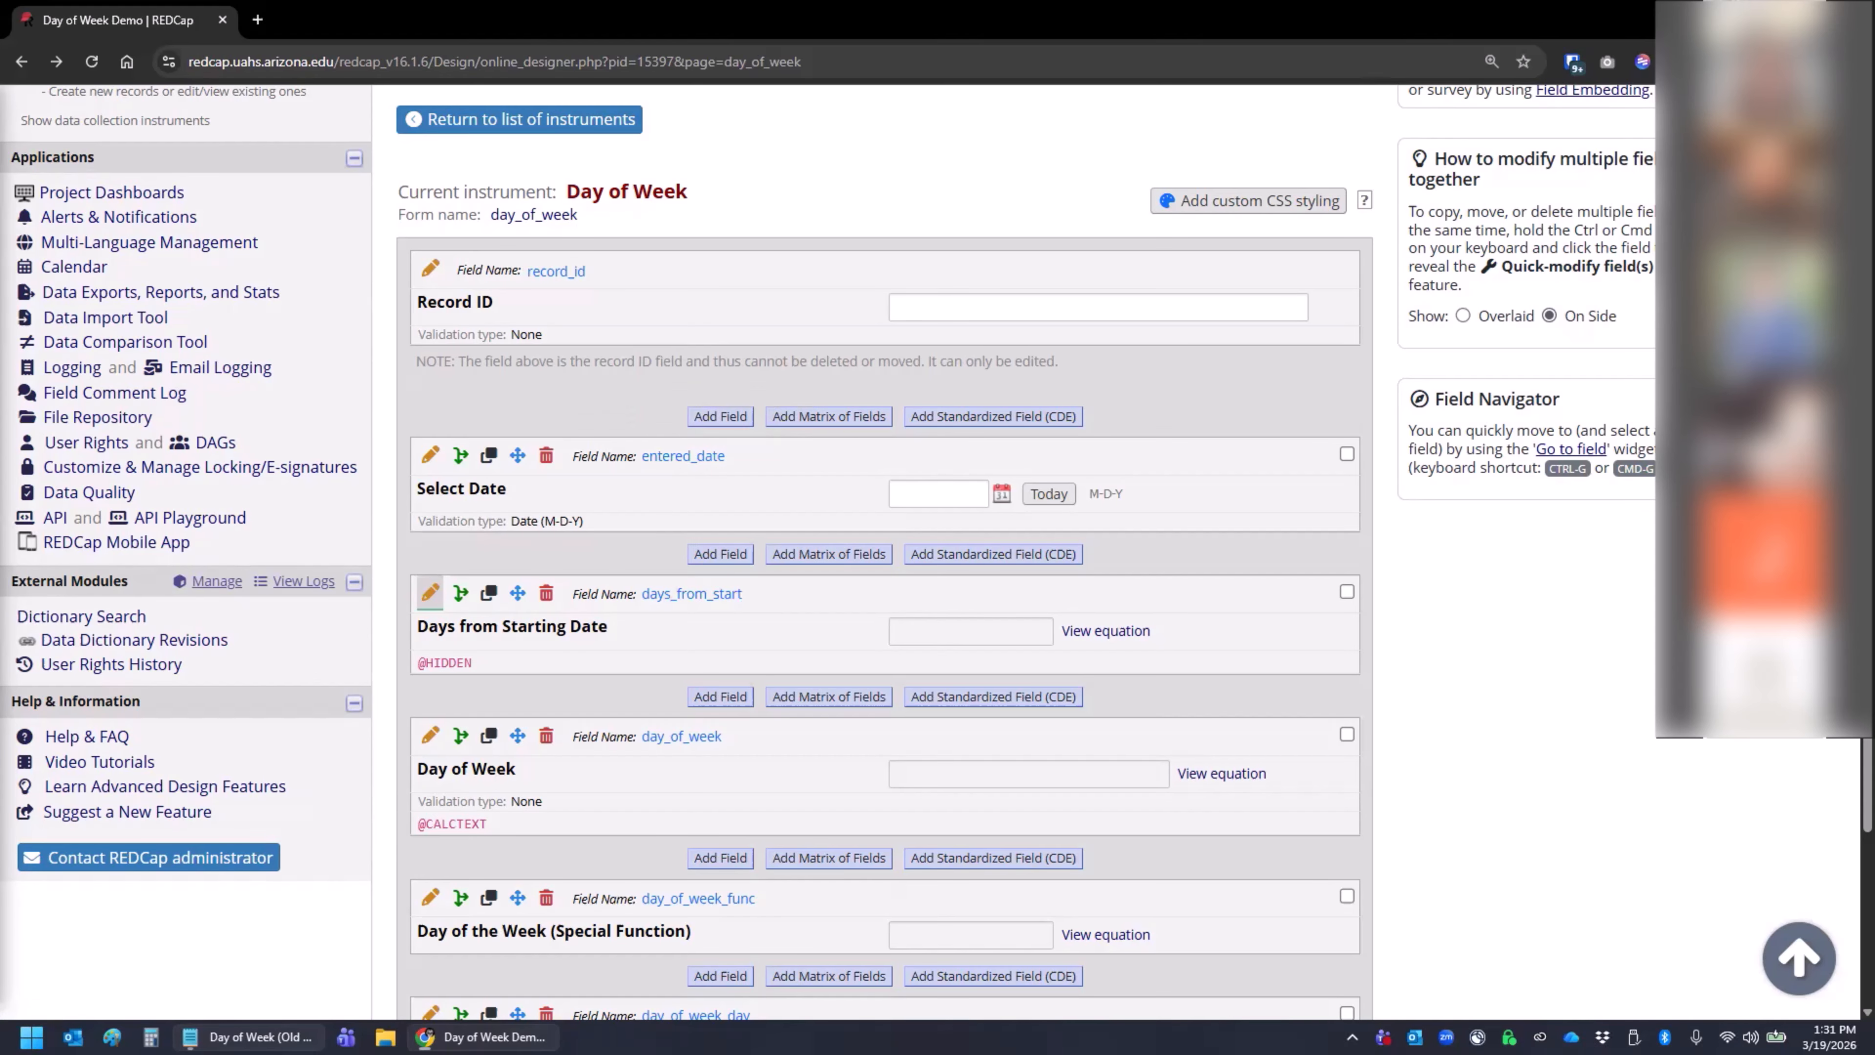
{"action": "left_click", "coordinate": [273, 1034]}
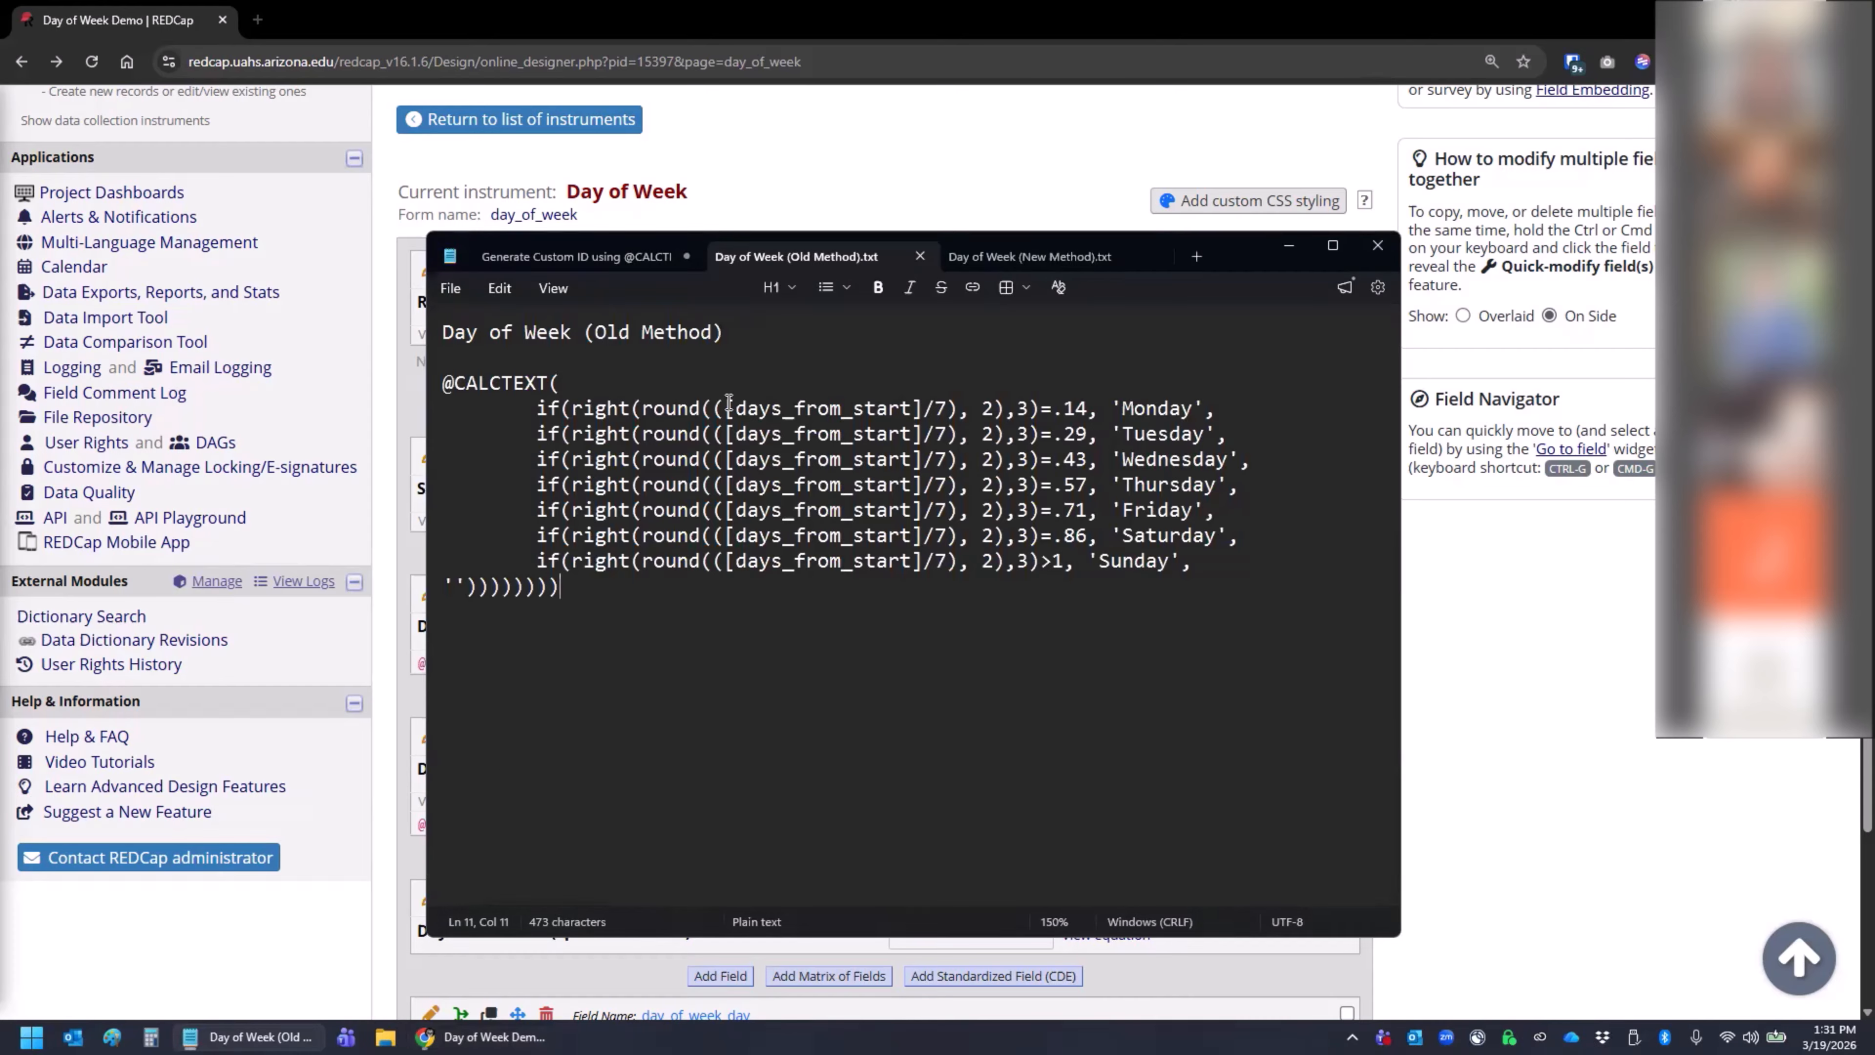
{"action": "left_click", "coordinate": [589, 357]}
{"action": "key", "text": "Return"}
{"action": "key", "text": "Return"}
{"action": "type", "text": "100"}
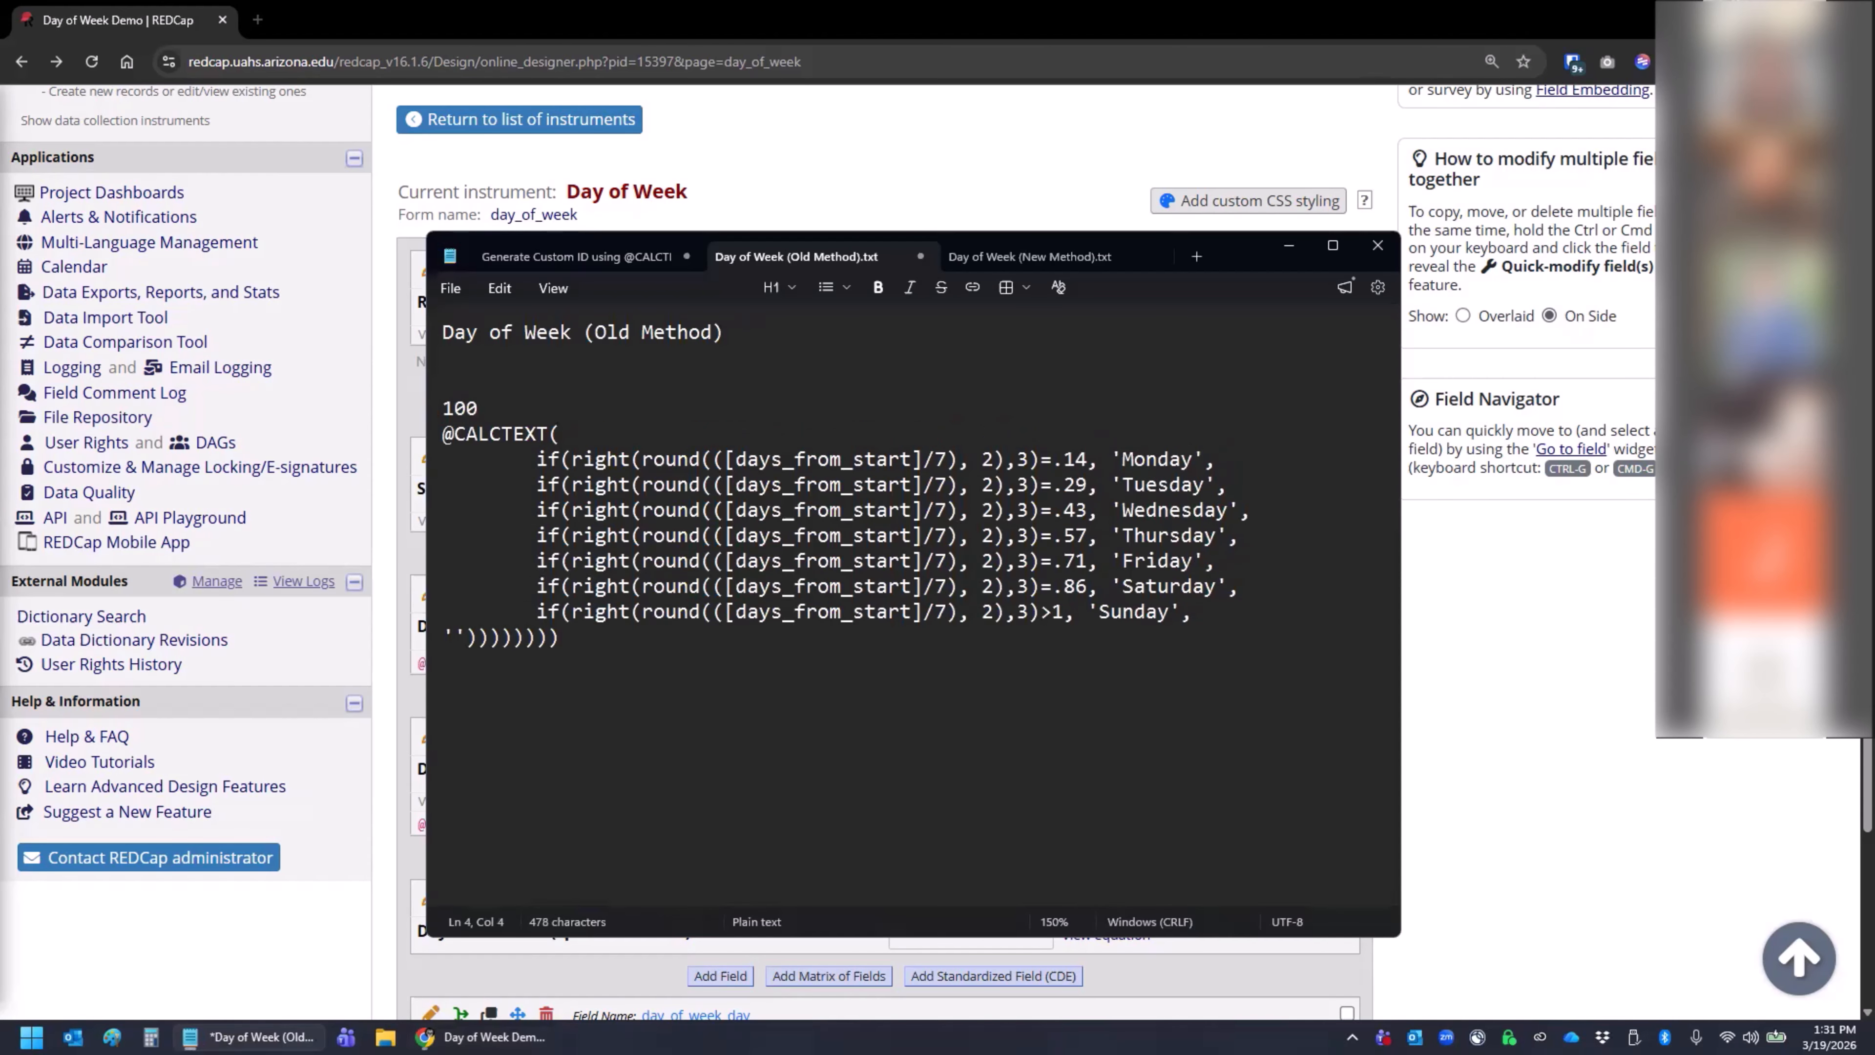
{"action": "type", "text": "/7"}
{"action": "key", "text": "Return"}
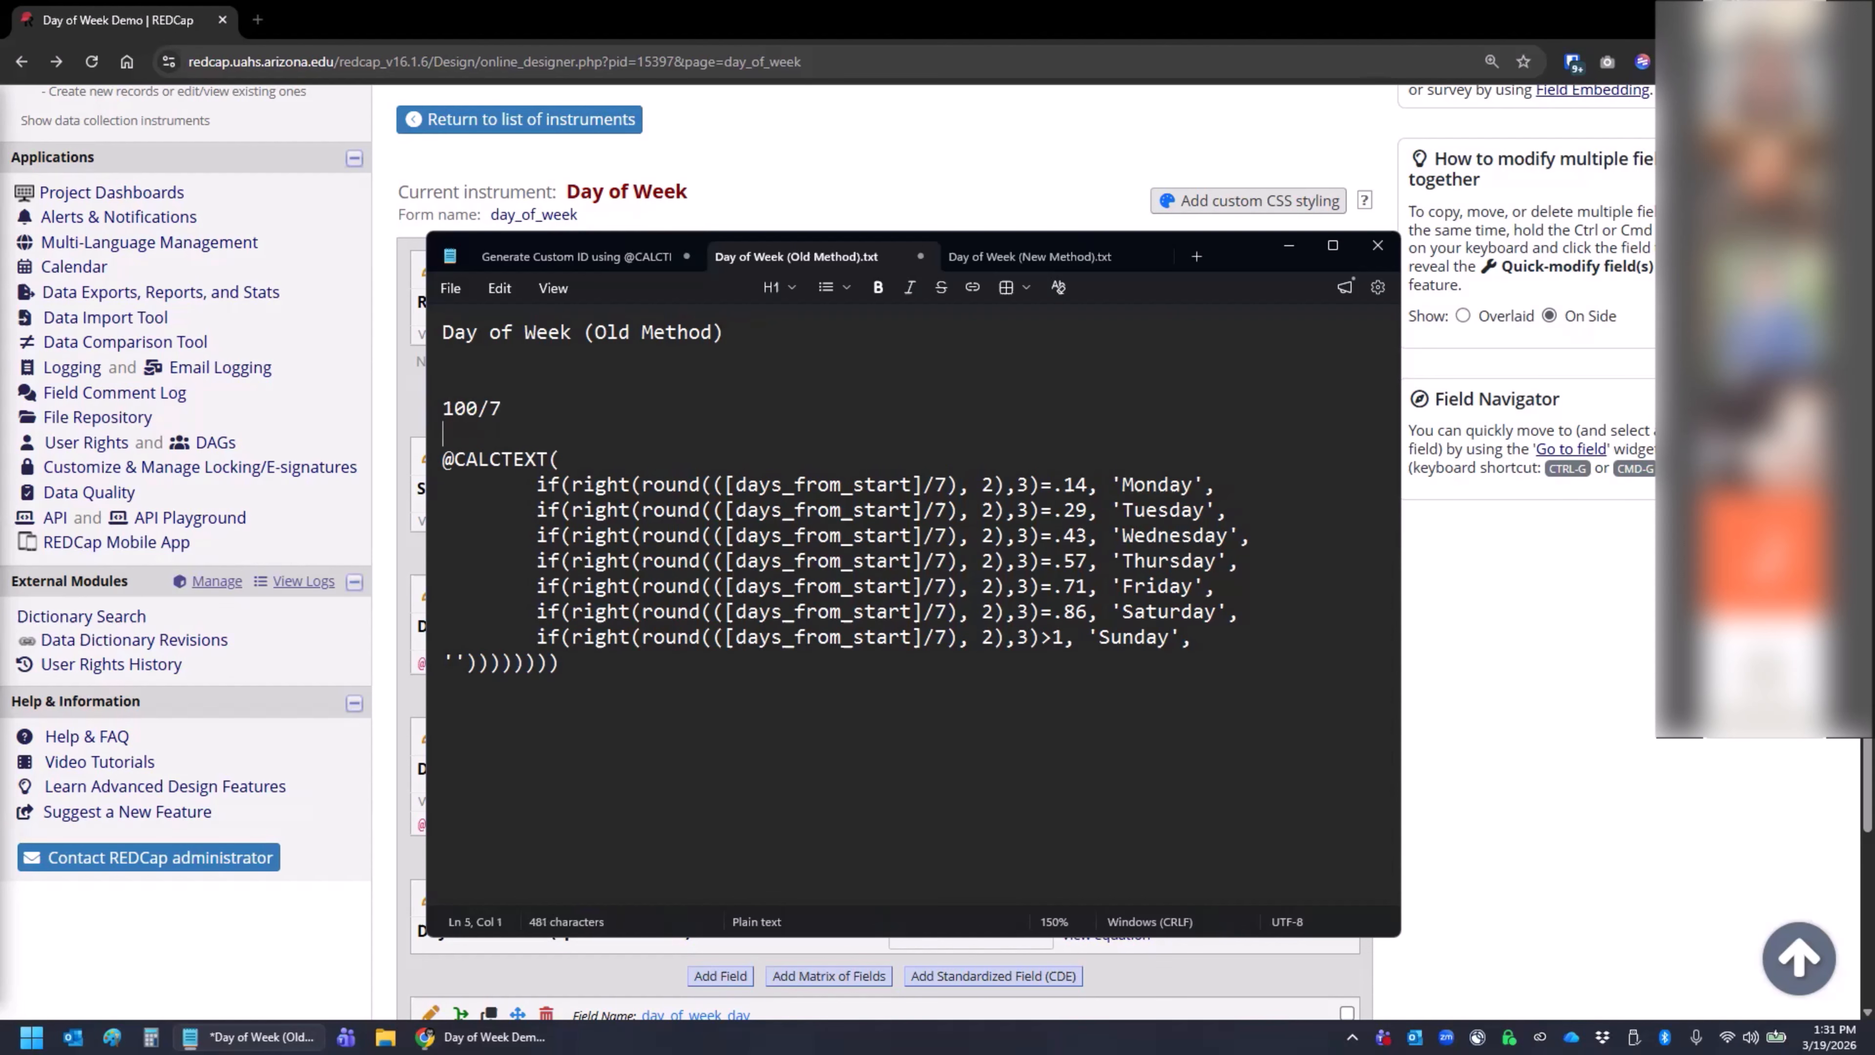
- Open Calculator, compute 100/7, and move its window clear of the Notepad text
{"action": "key", "text": "XF86Calculator"}
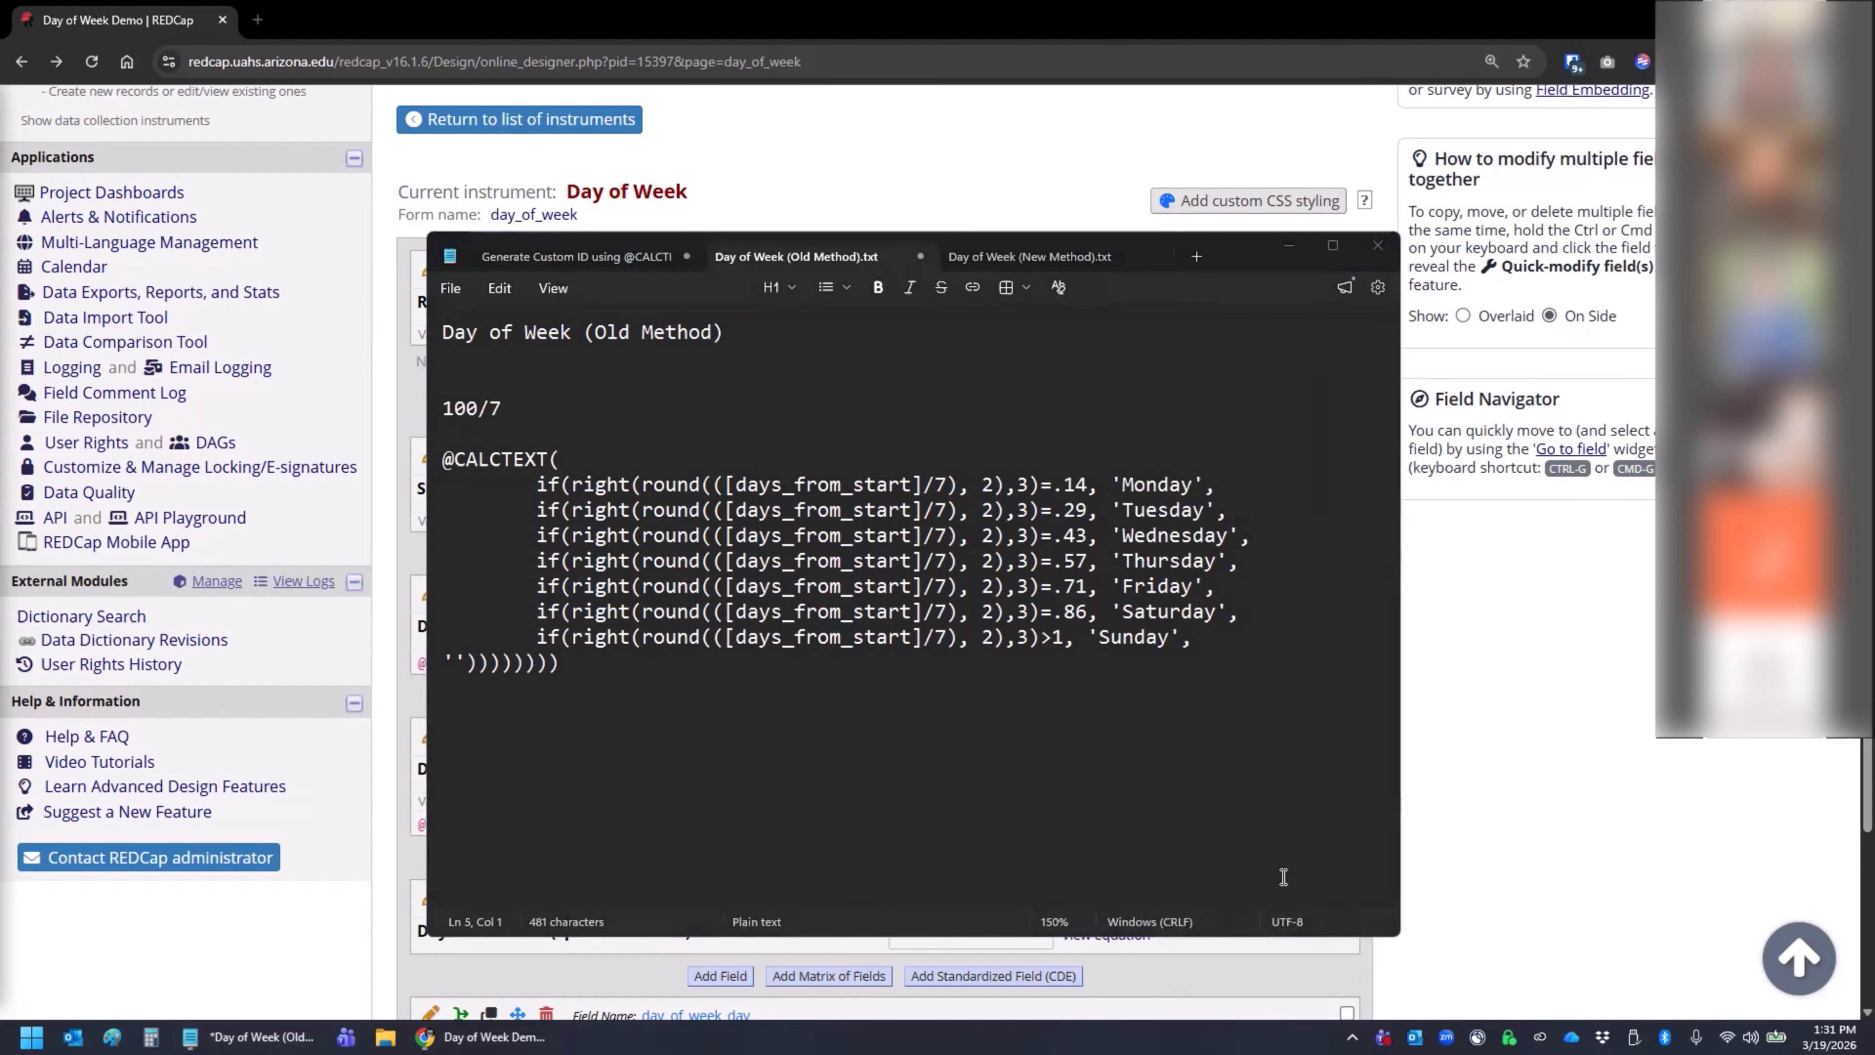
{"action": "type", "text": "100/7"}
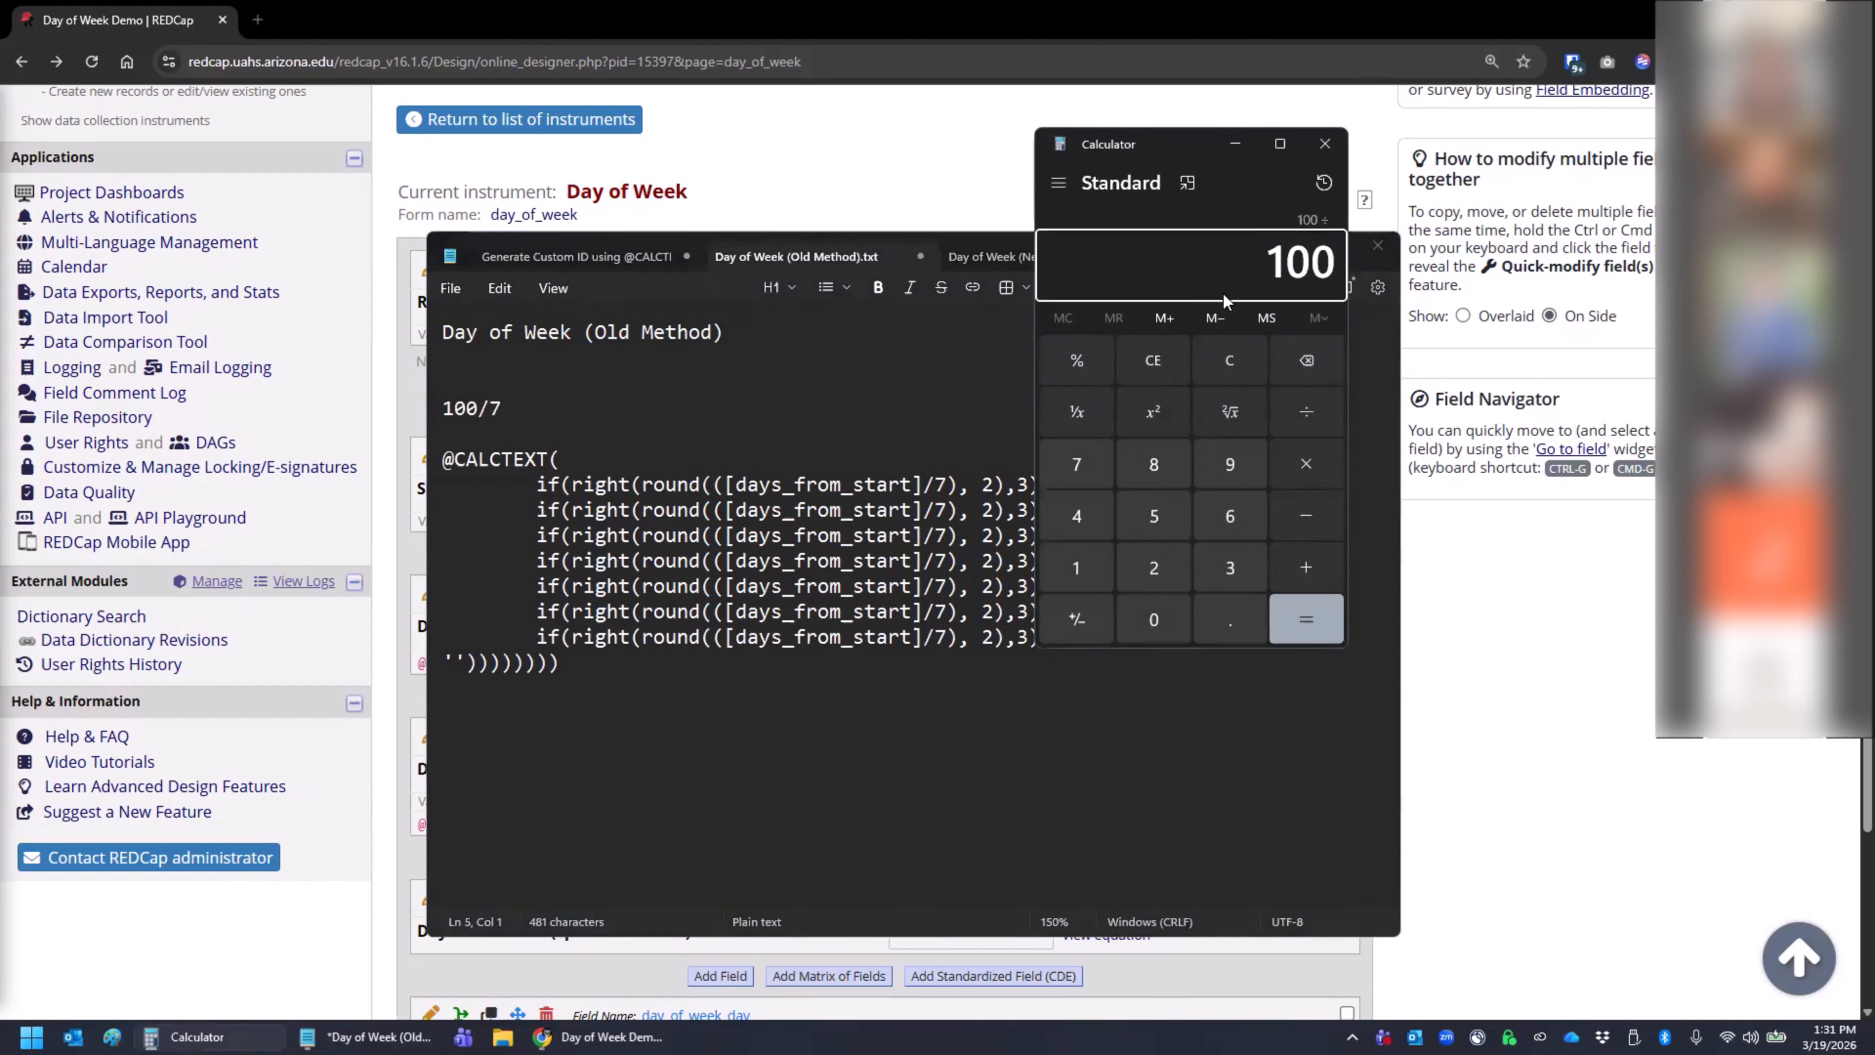
{"action": "key", "text": "Return"}
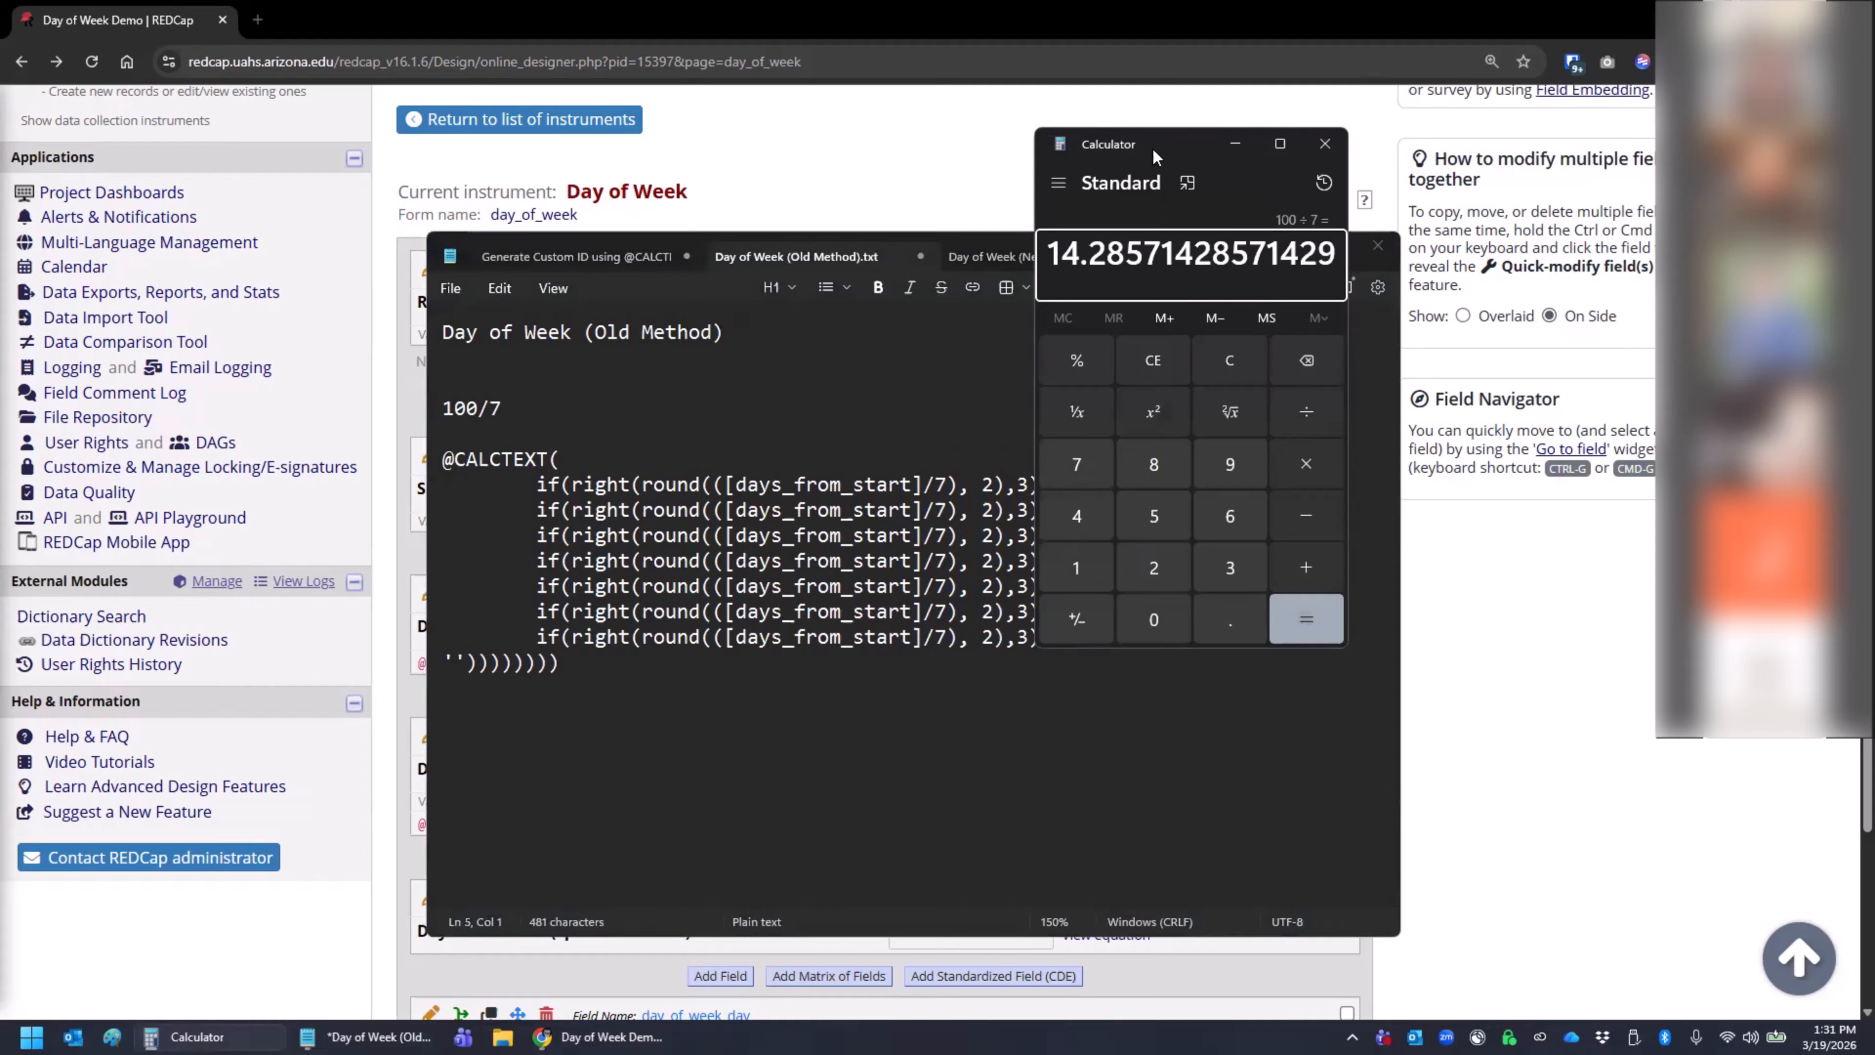
{"action": "left_click_drag", "start_coordinate": [1168, 150], "coordinate": [1559, 357]}
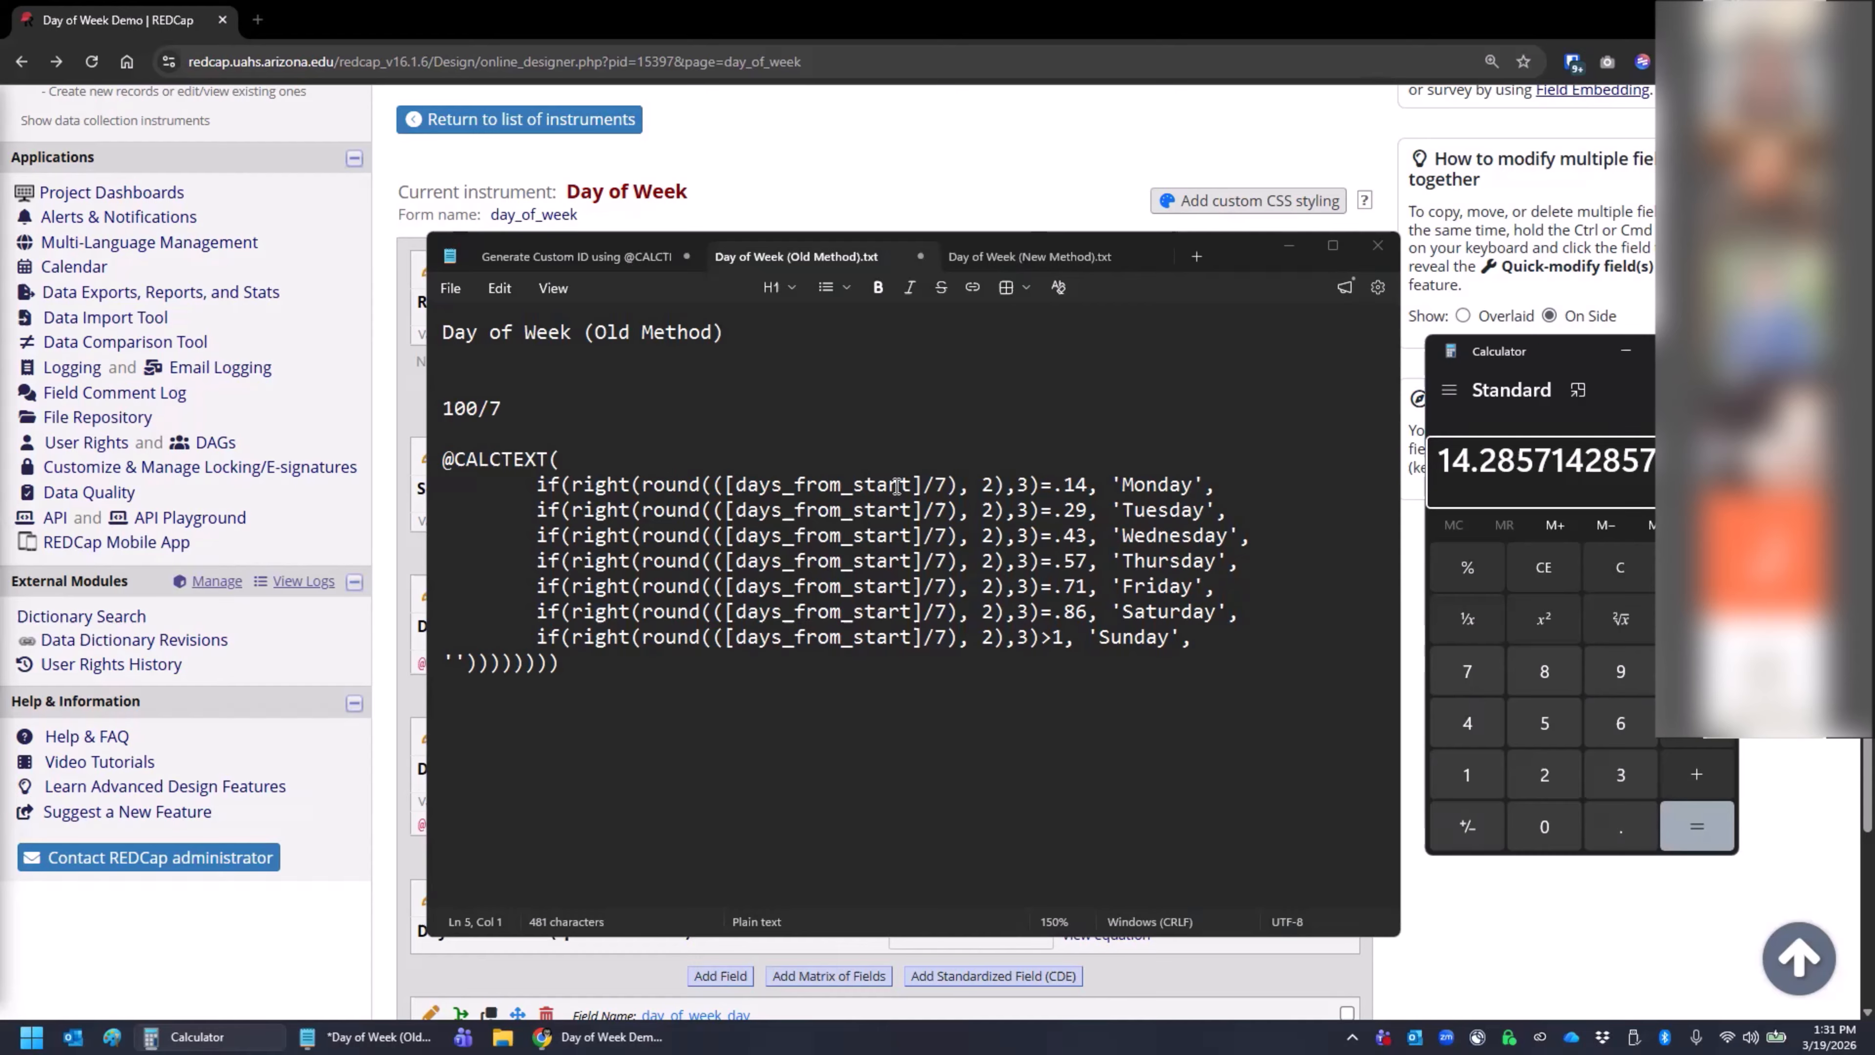
- Complete the Notepad example line as 100/7 = 14.29 and highlight the decimal part .29
{"action": "left_click", "coordinate": [505, 408]}
{"action": "type", "text": "="}
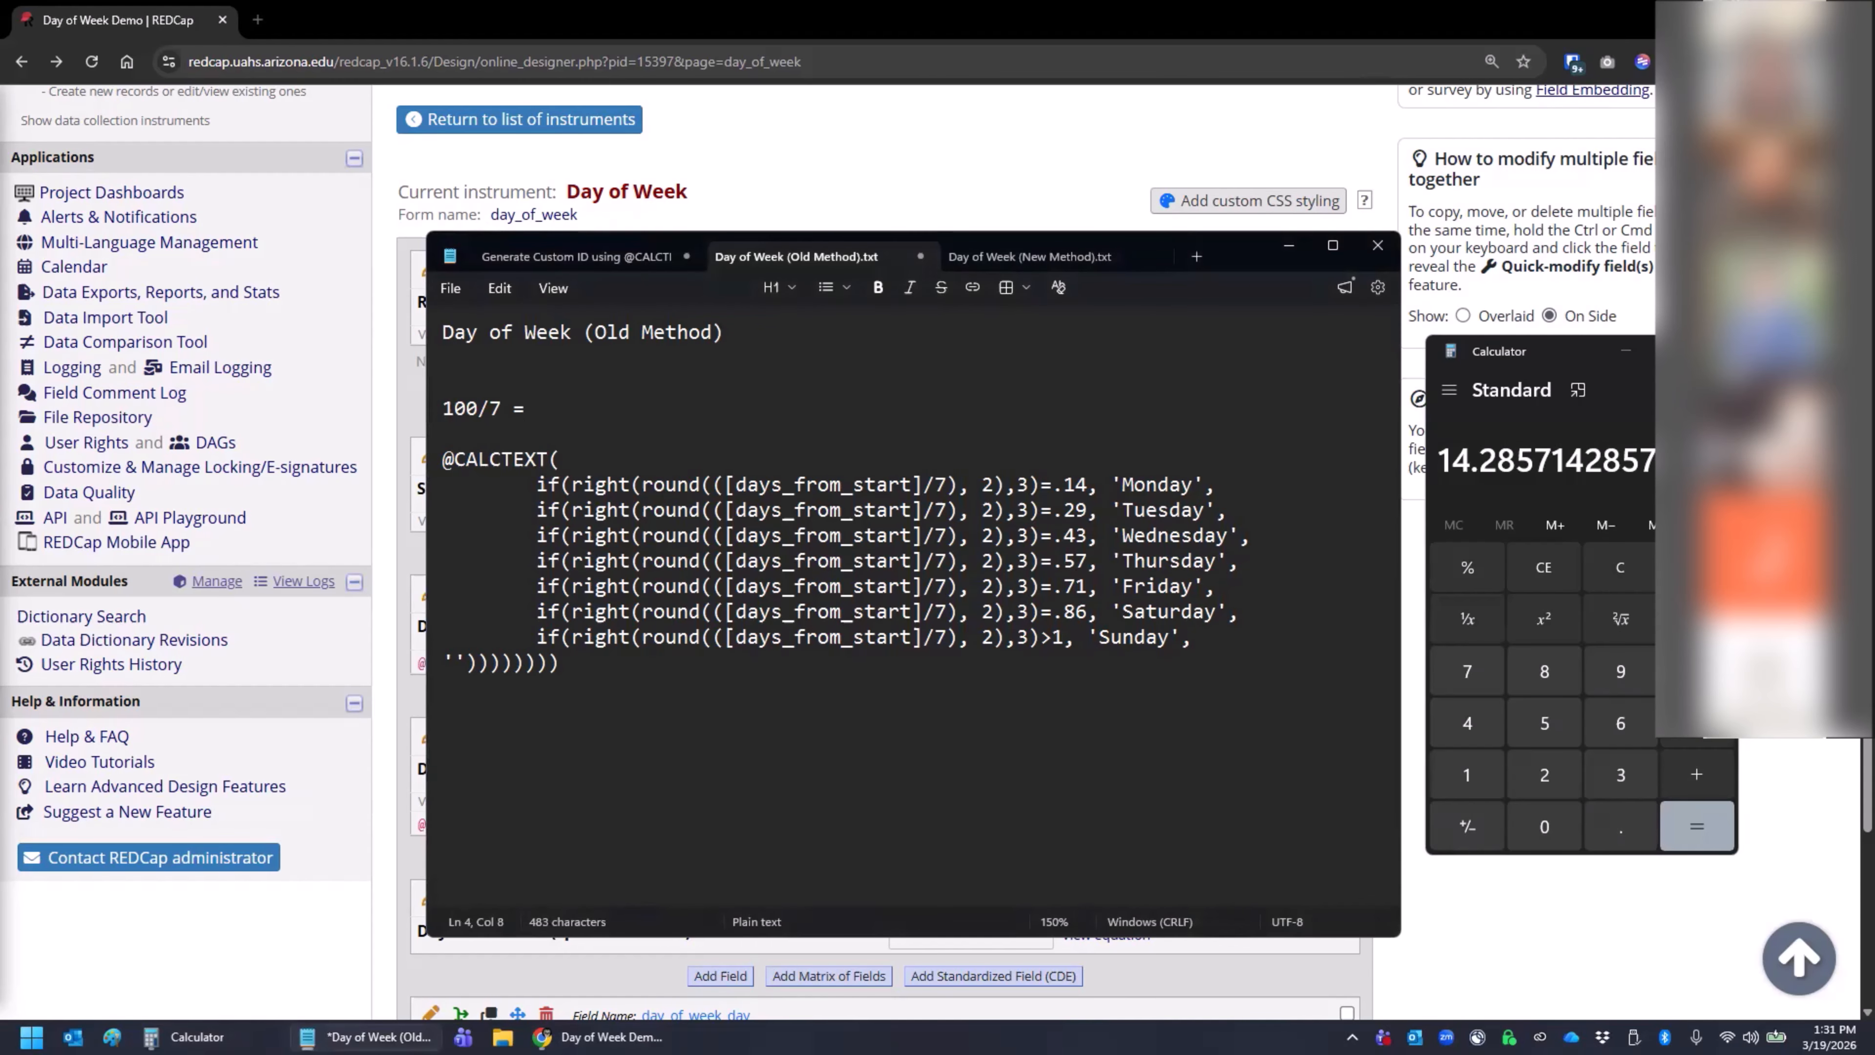
{"action": "type", "text": "14.29"}
{"action": "left_click", "coordinate": [527, 409]}
{"action": "left_click", "coordinate": [612, 411]}
{"action": "left_click_drag", "start_coordinate": [595, 408], "coordinate": [561, 409]}
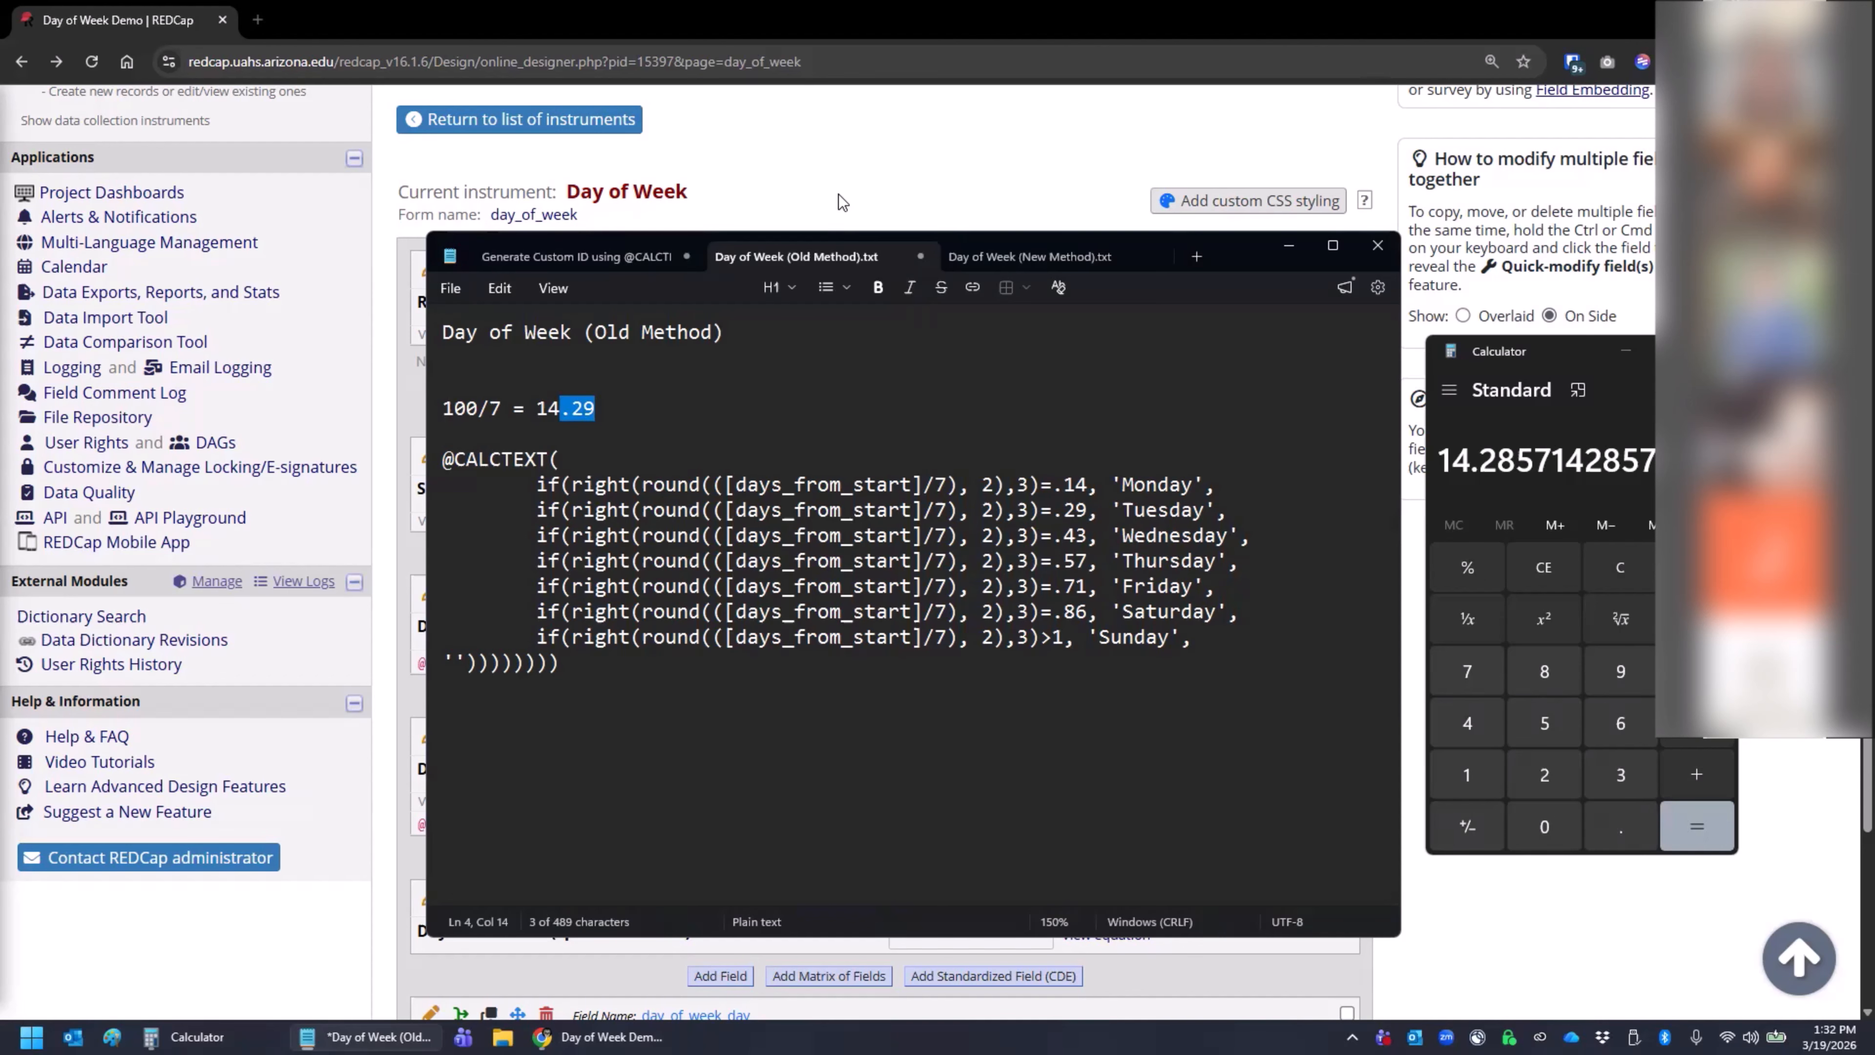
- Open the REDCap Record Status Dashboard in a new browser tab and open record 1's Day of Week form
{"action": "left_click", "coordinate": [838, 161]}
{"action": "scroll", "coordinate": [430, 389], "scroll_direction": "up", "scroll_amount": 3}
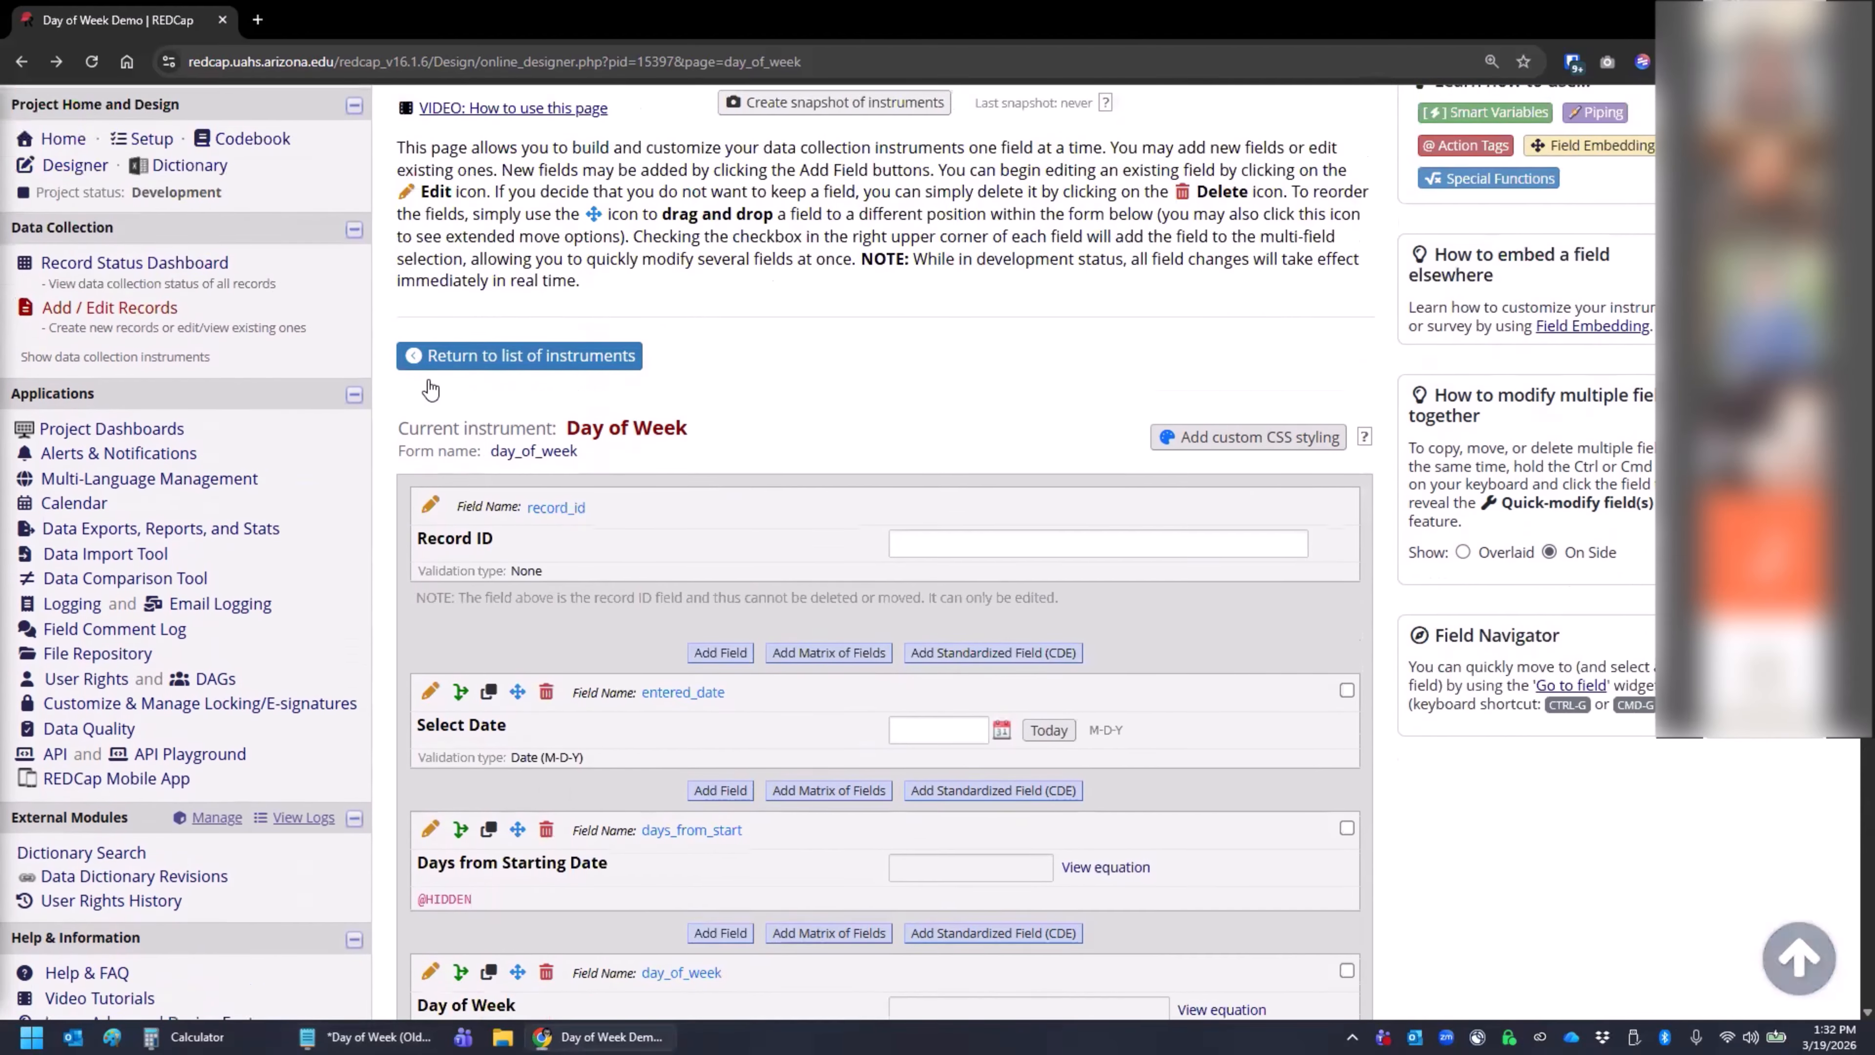
{"action": "scroll", "coordinate": [431, 389], "scroll_direction": "up", "scroll_amount": 1}
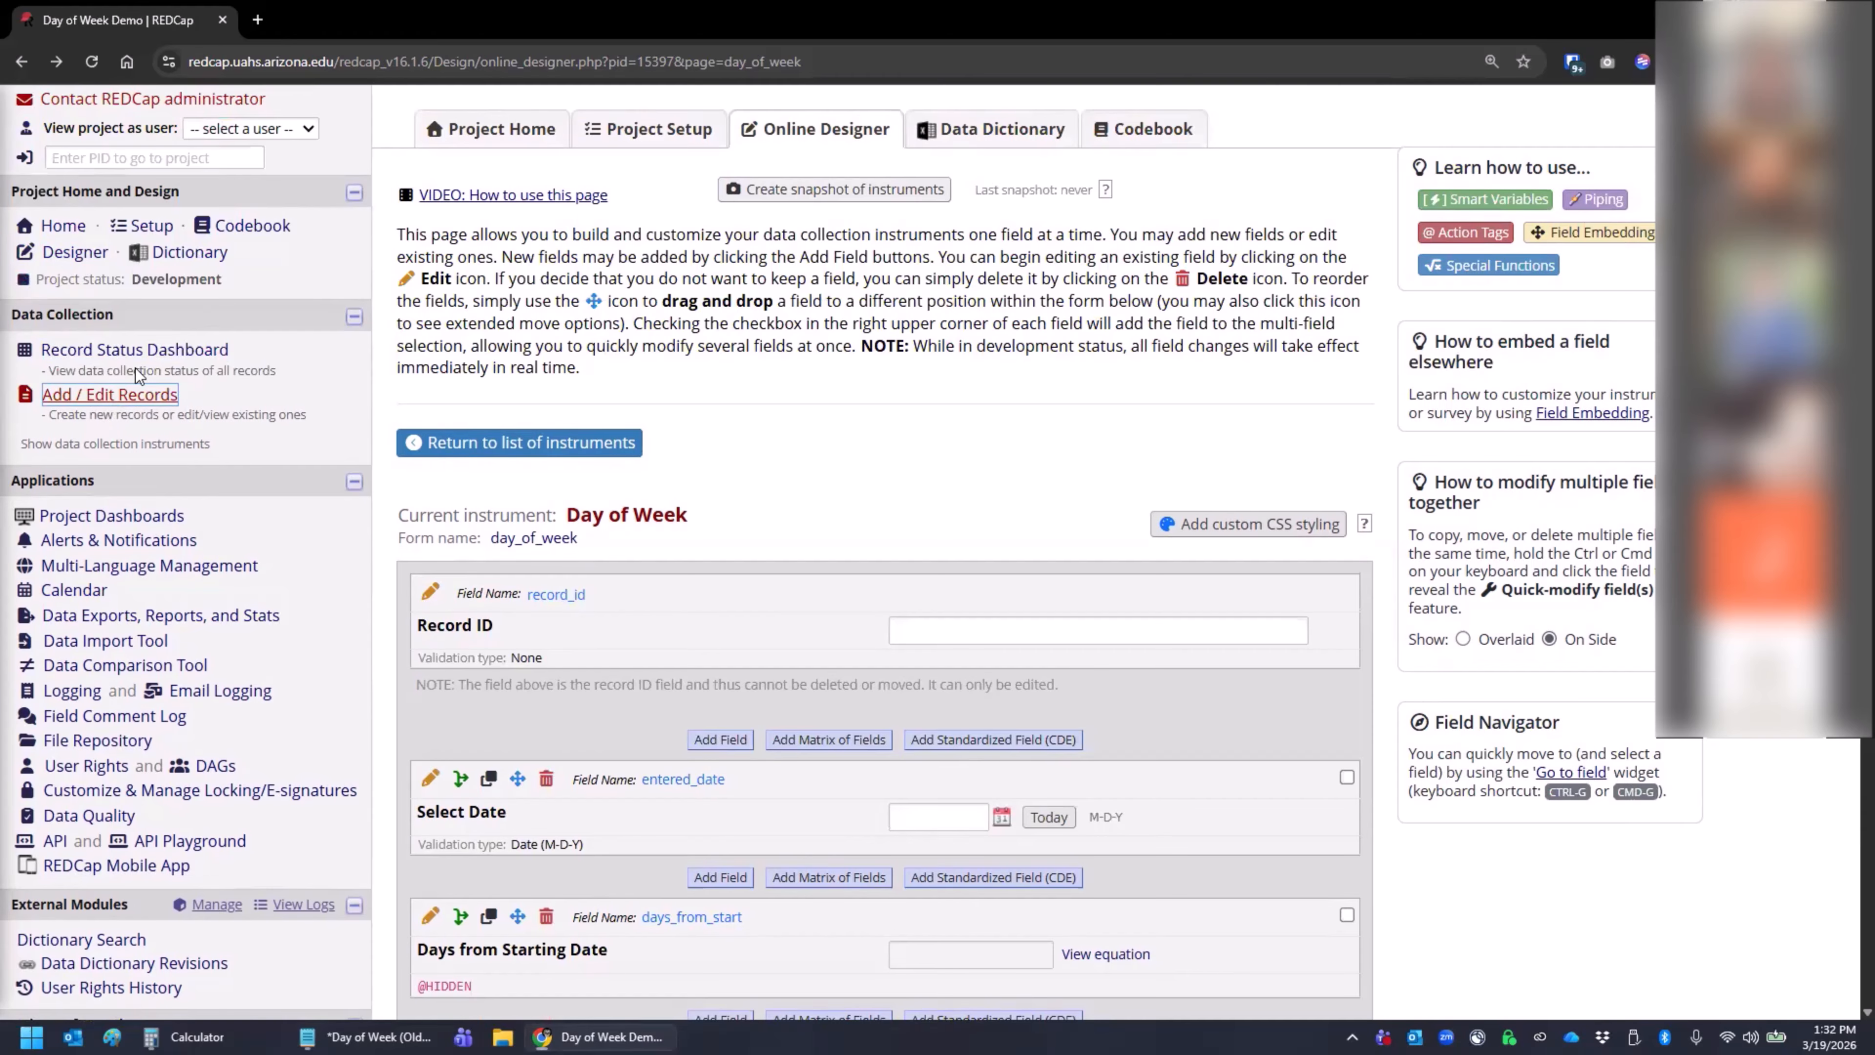
{"action": "right_click", "coordinate": [133, 350]}
{"action": "left_click", "coordinate": [232, 379]}
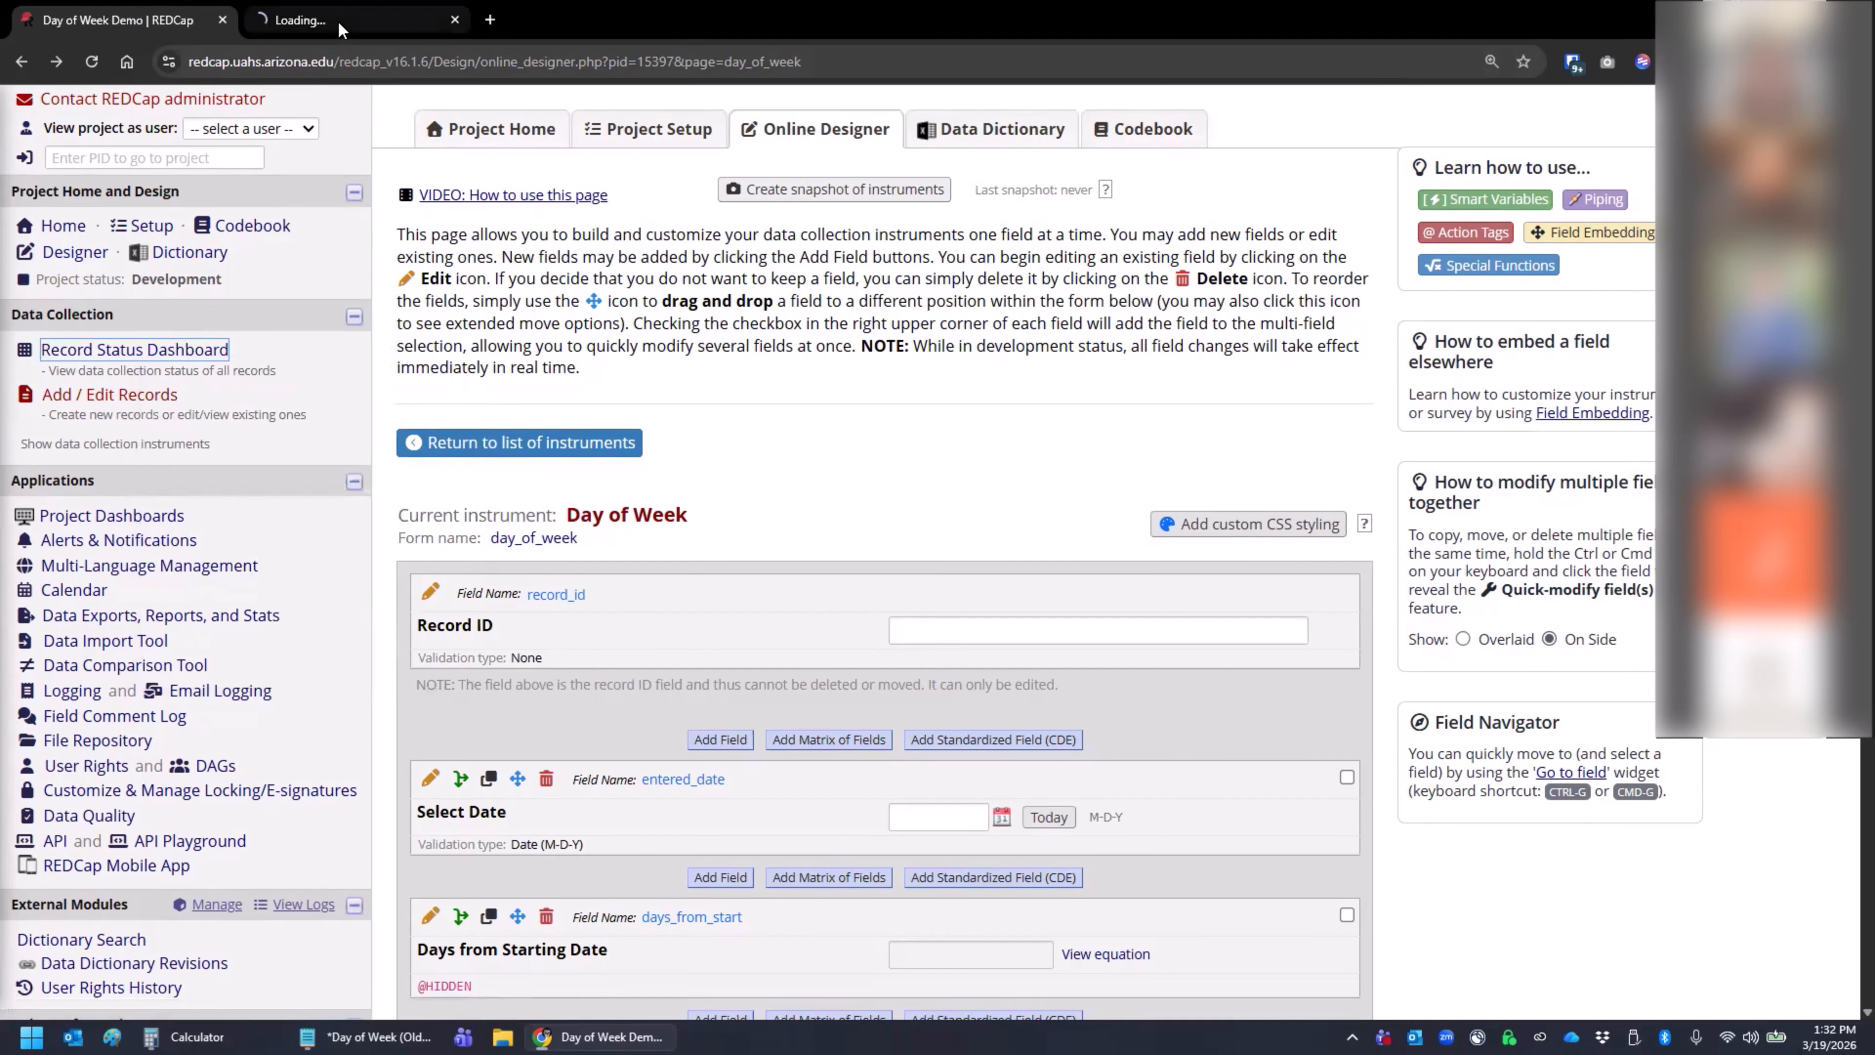
{"action": "left_click", "coordinate": [340, 22]}
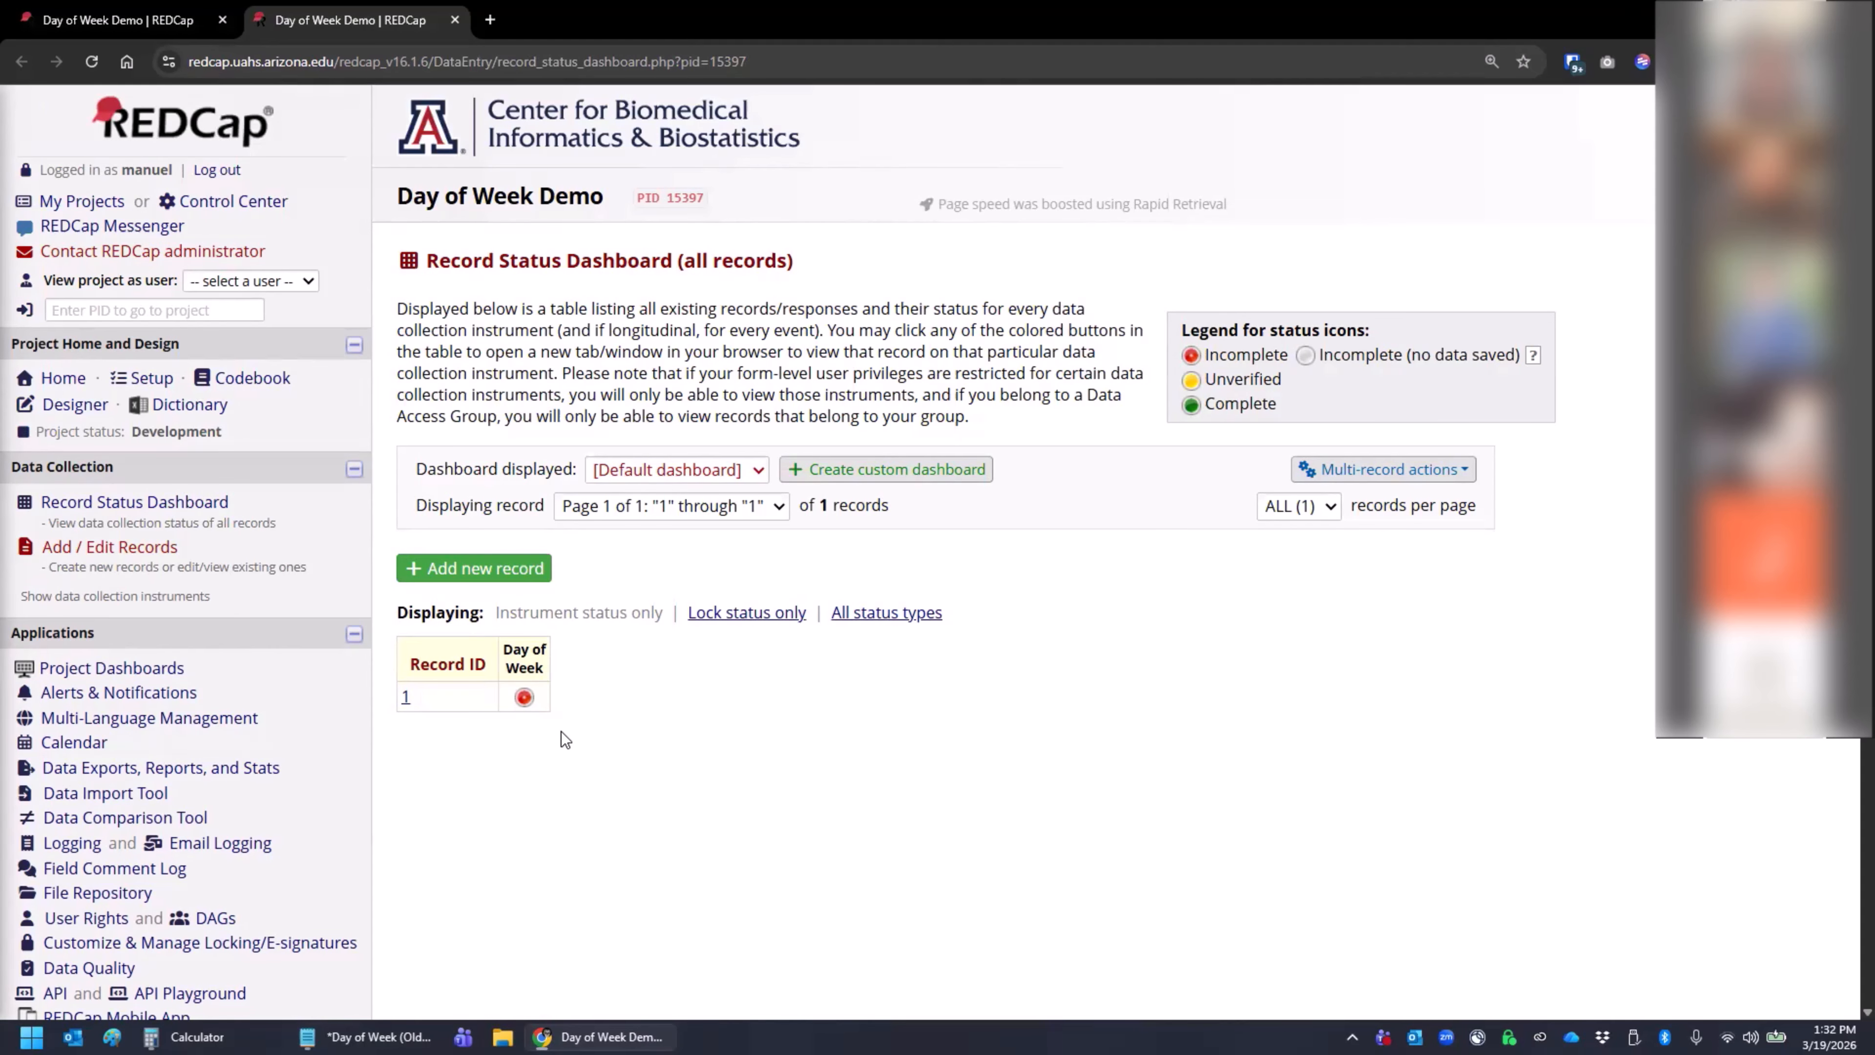
{"action": "left_click", "coordinate": [523, 699]}
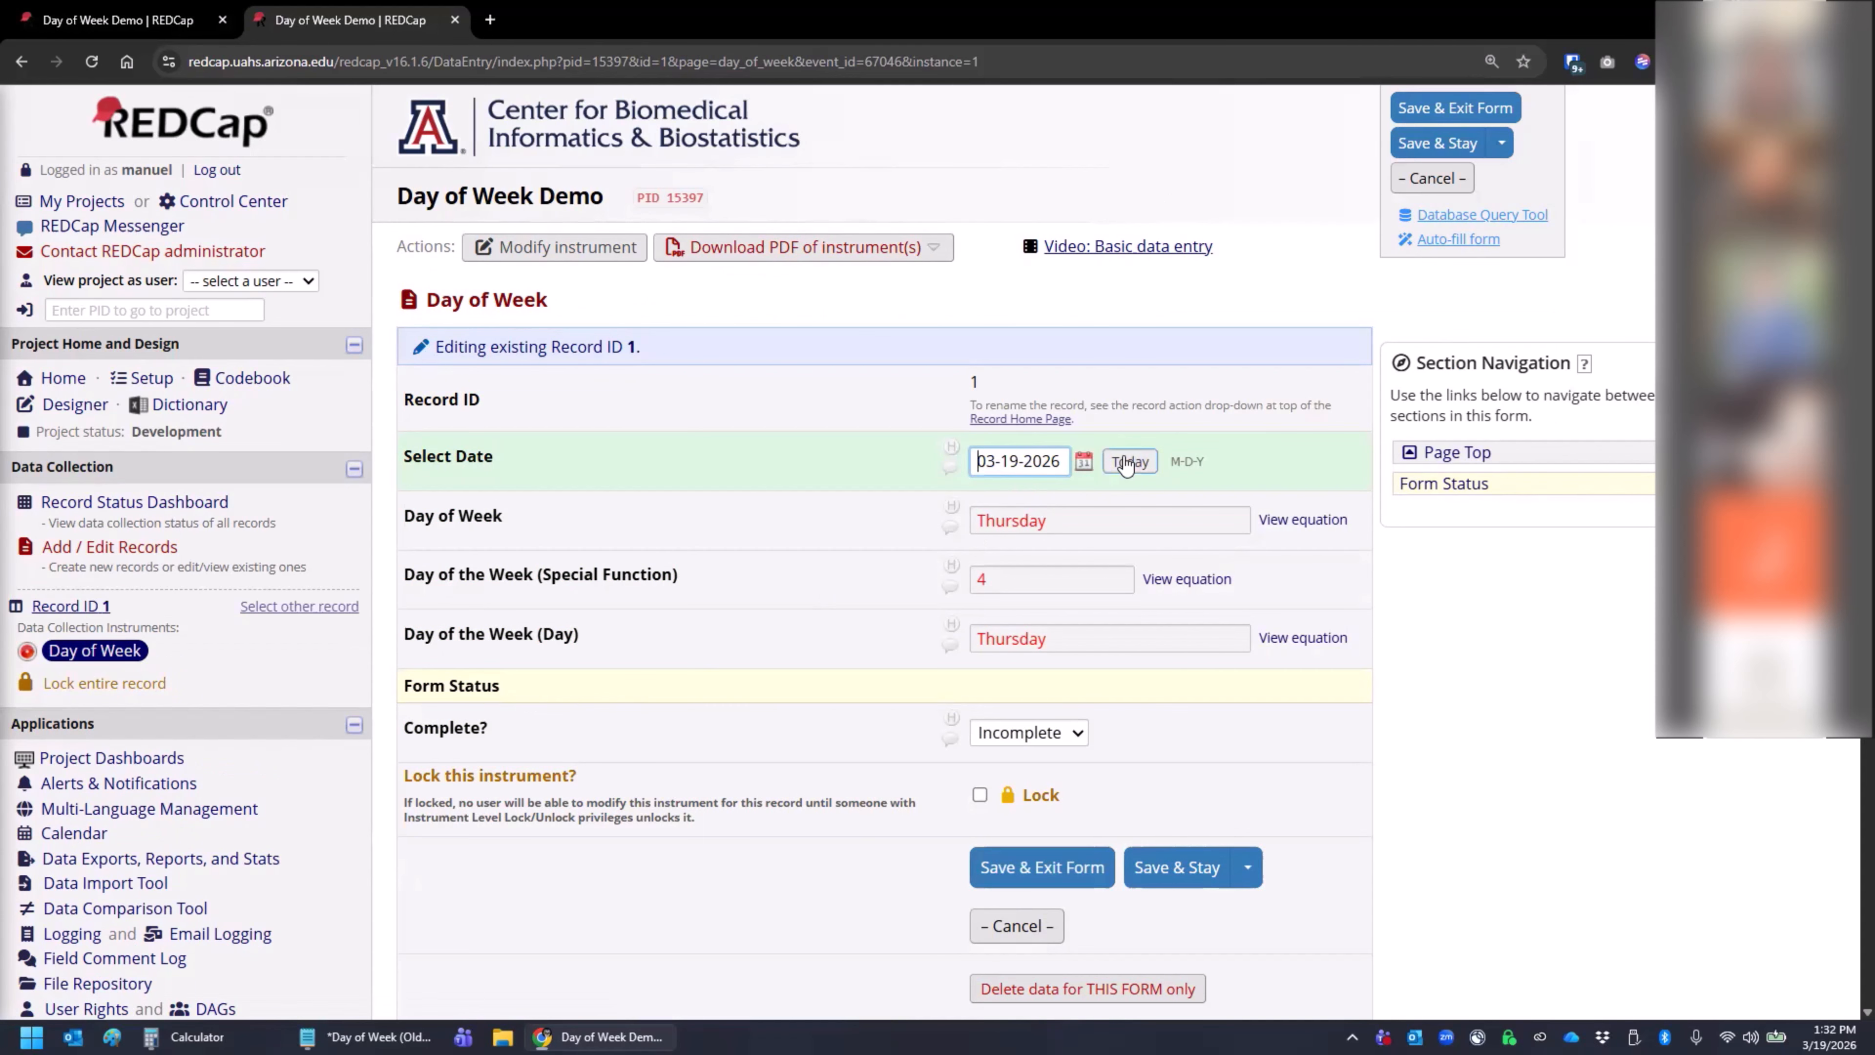
- Examine the Day of Week, Day of the Week (Special Function) and Day of the Week (Day) fields
{"action": "left_click", "coordinate": [1074, 517]}
{"action": "double_click", "coordinate": [1078, 517]}
{"action": "left_click", "coordinate": [1077, 515]}
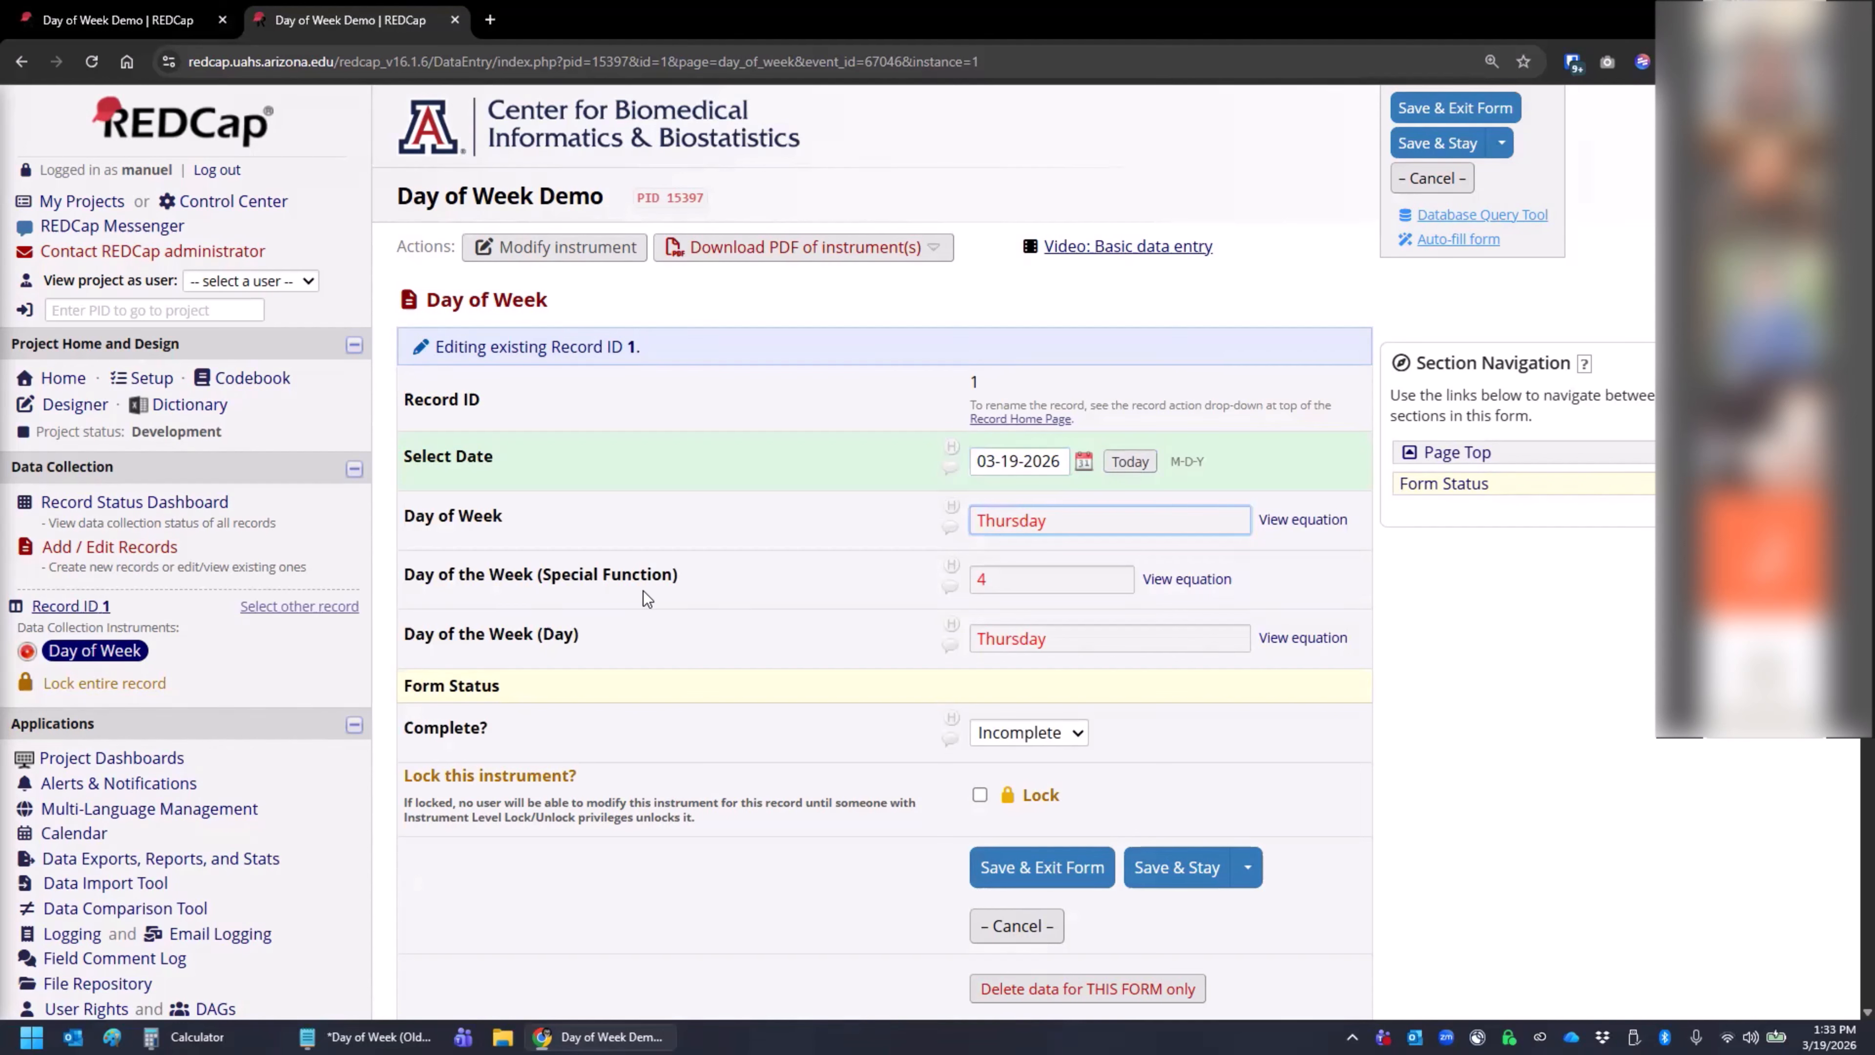
{"action": "left_click", "coordinate": [1022, 583]}
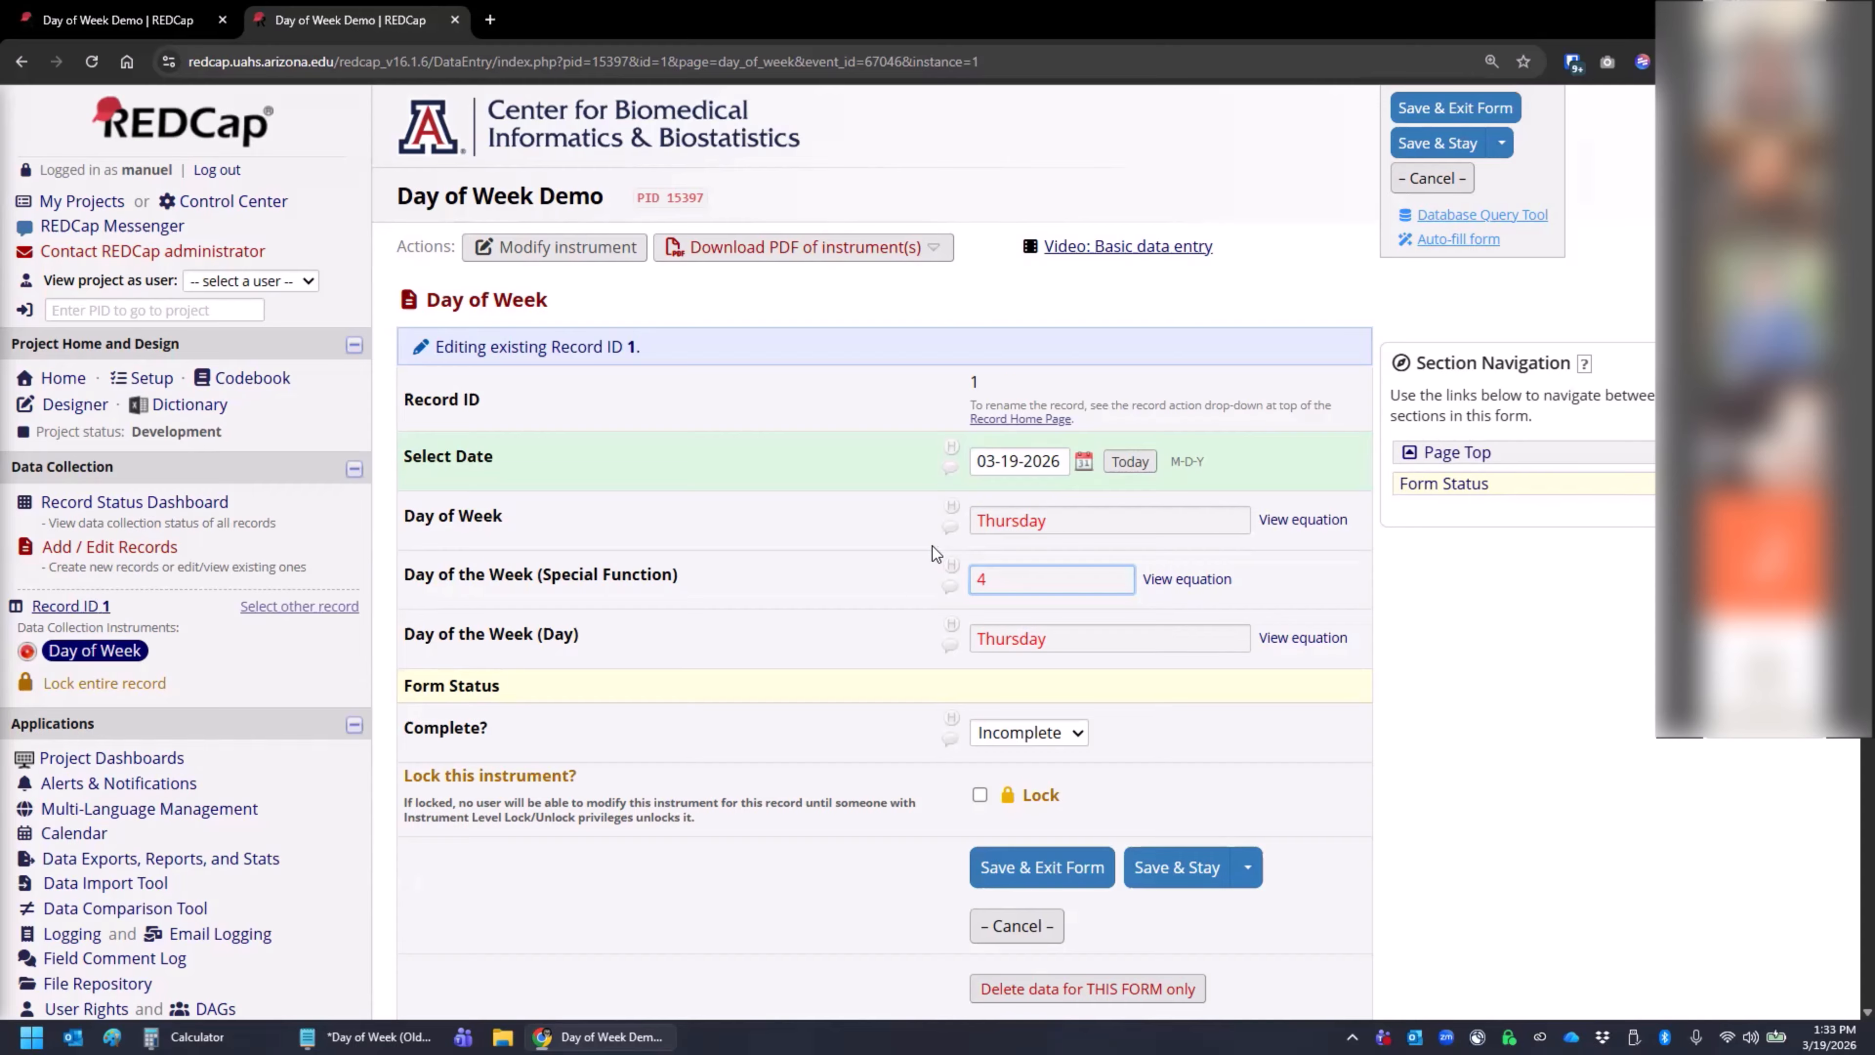
{"action": "left_click", "coordinate": [1002, 637]}
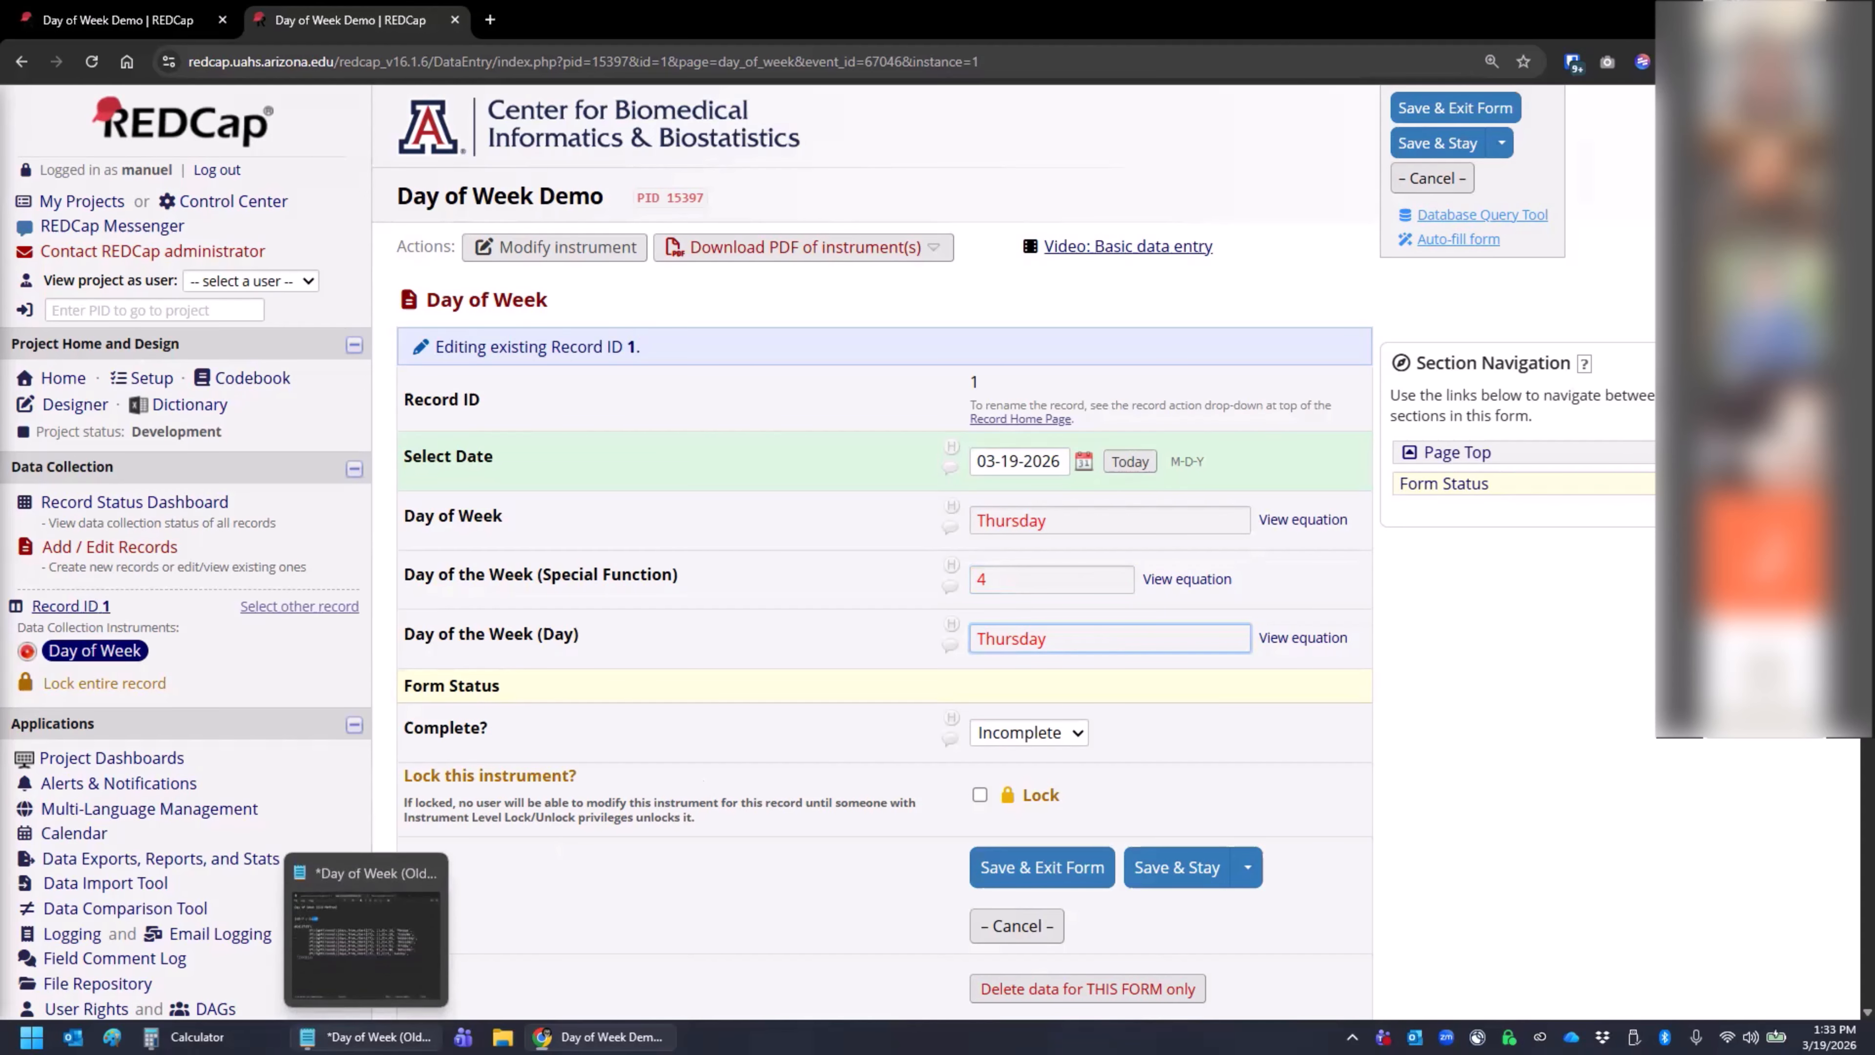
- Switch to Day of Week (New Method).txt in Notepad and remove the space between dayoftheweek and ([entered_date])
{"action": "left_click", "coordinate": [369, 1036]}
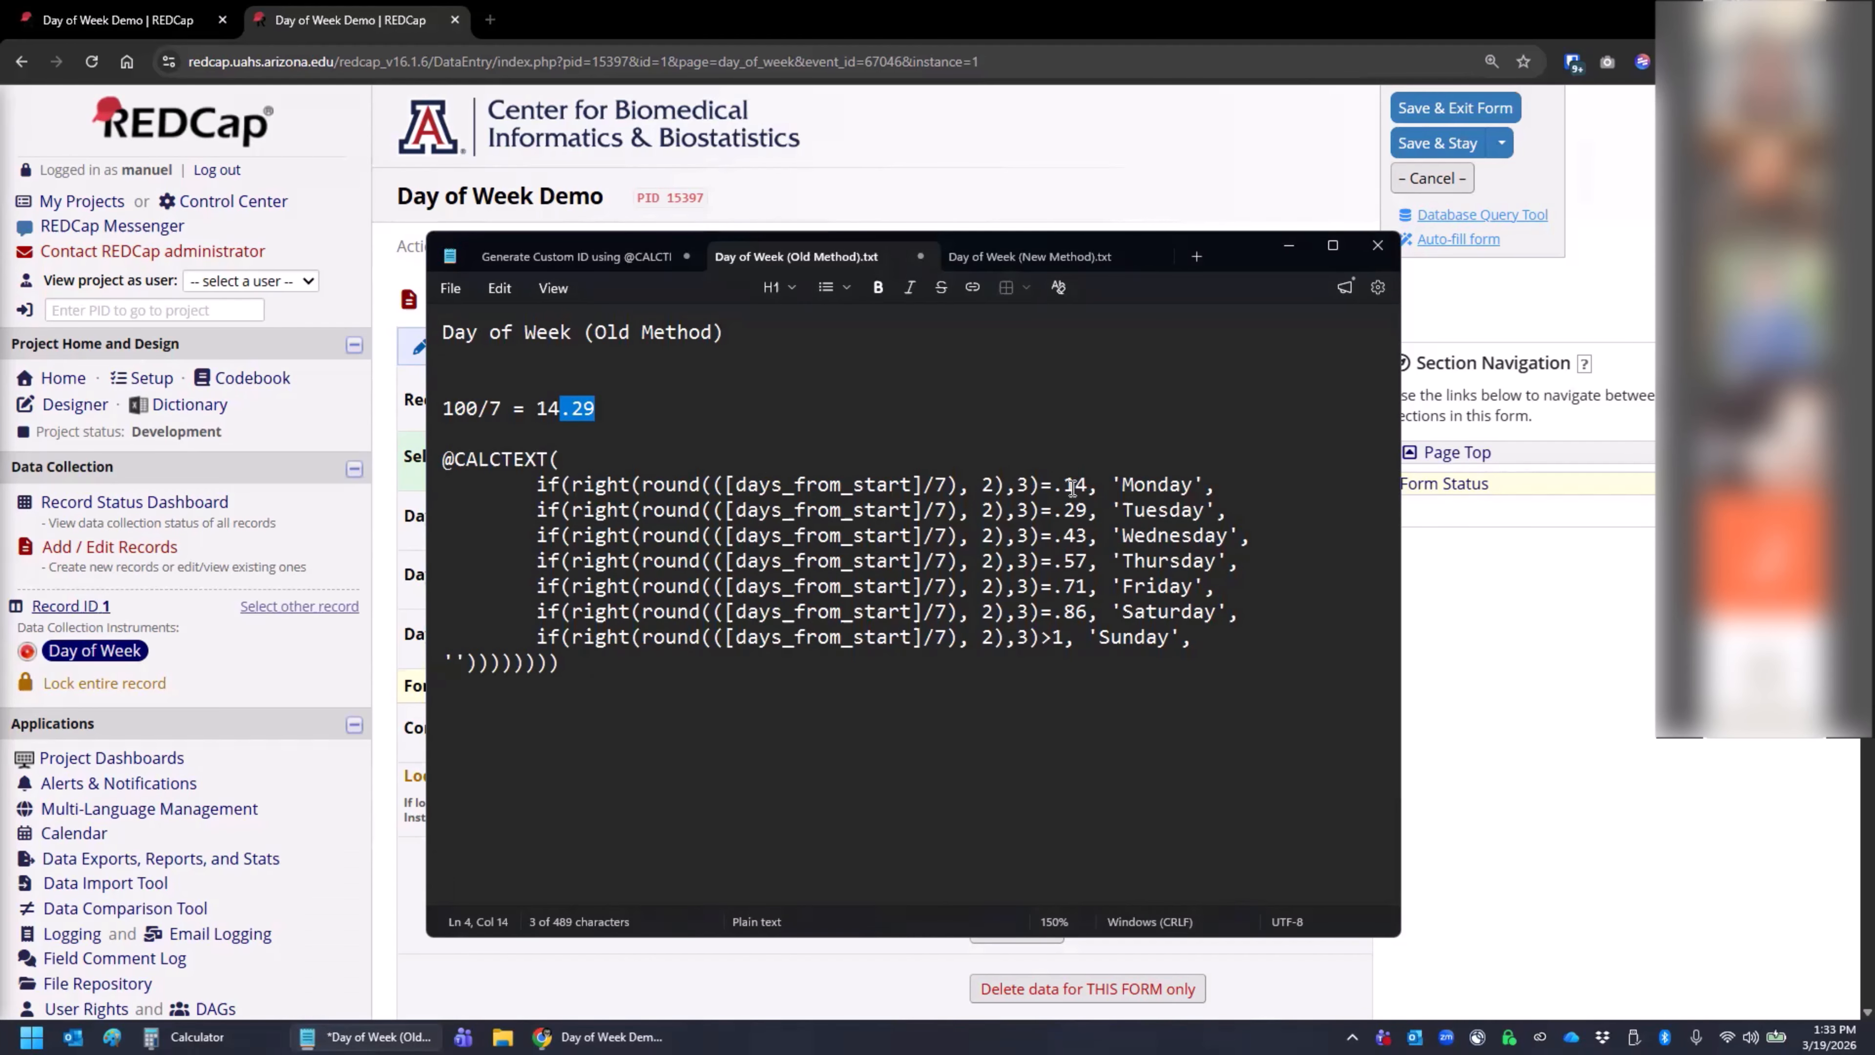
{"action": "left_click", "coordinate": [883, 389]}
{"action": "left_click", "coordinate": [1030, 257]}
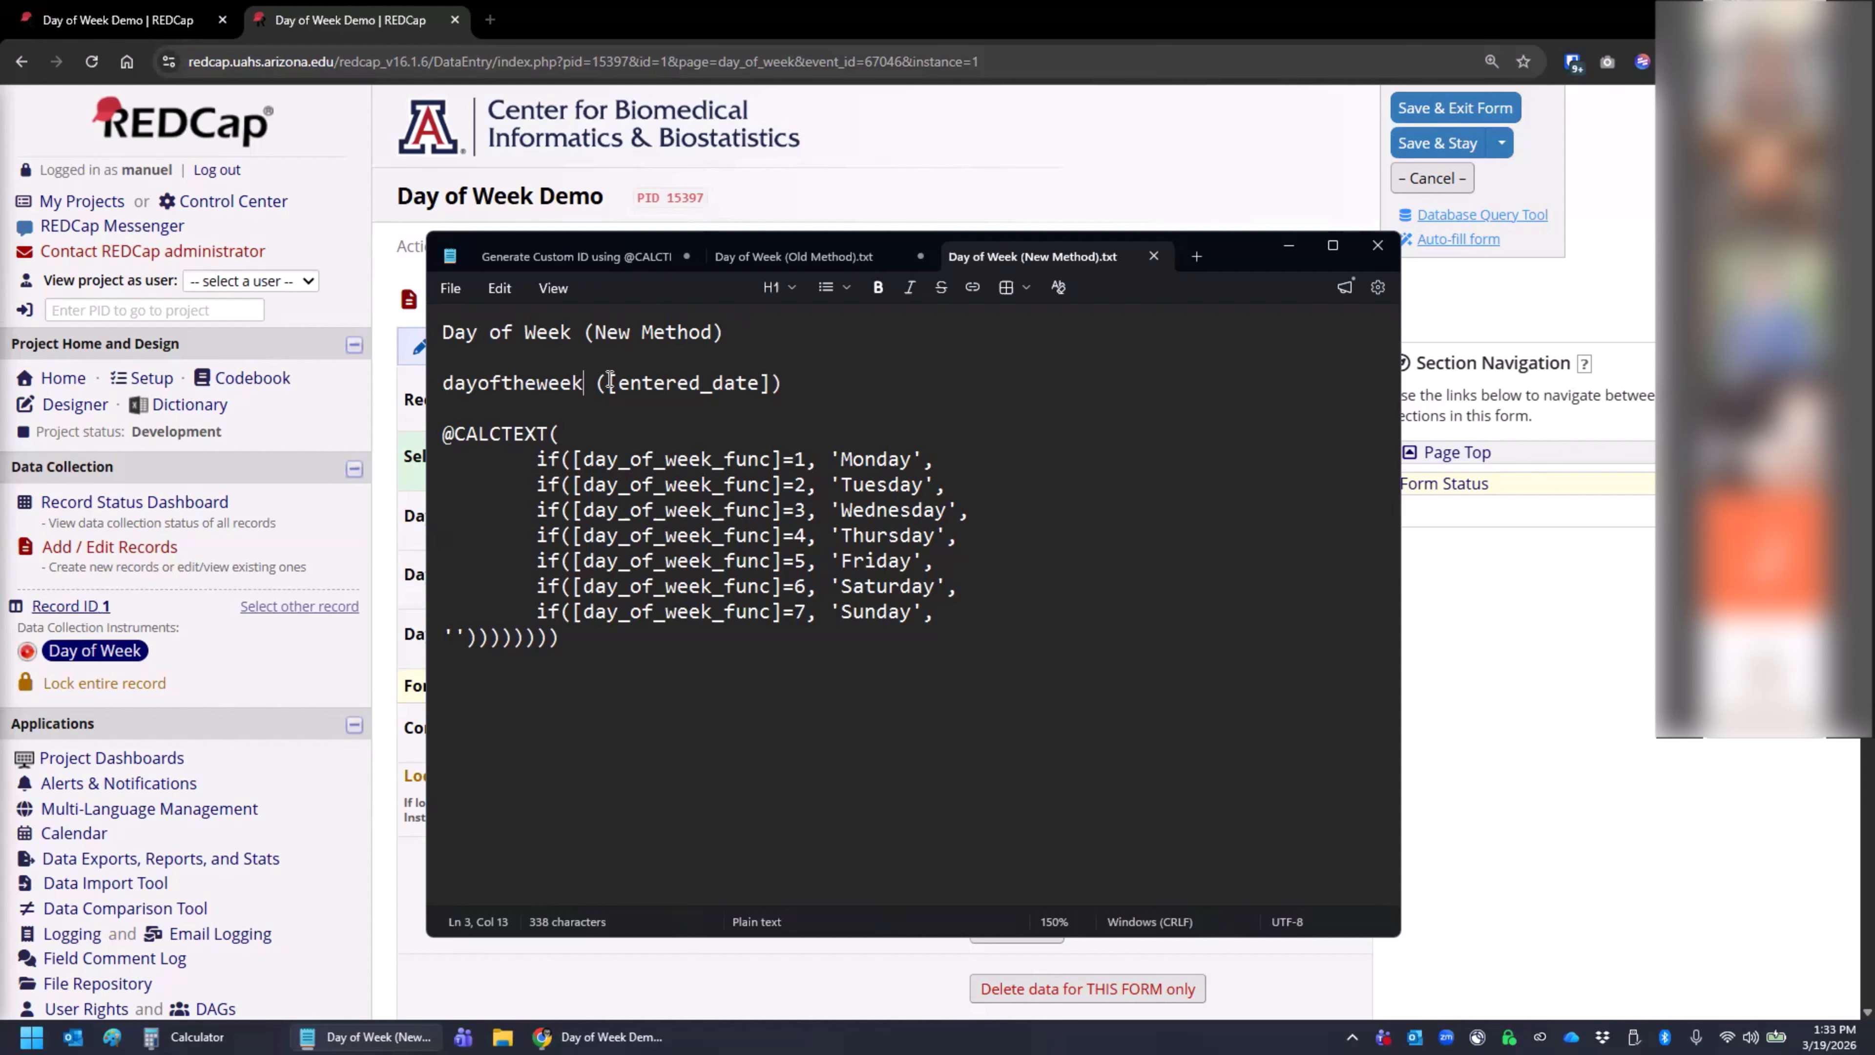
{"action": "key", "text": "Delete"}
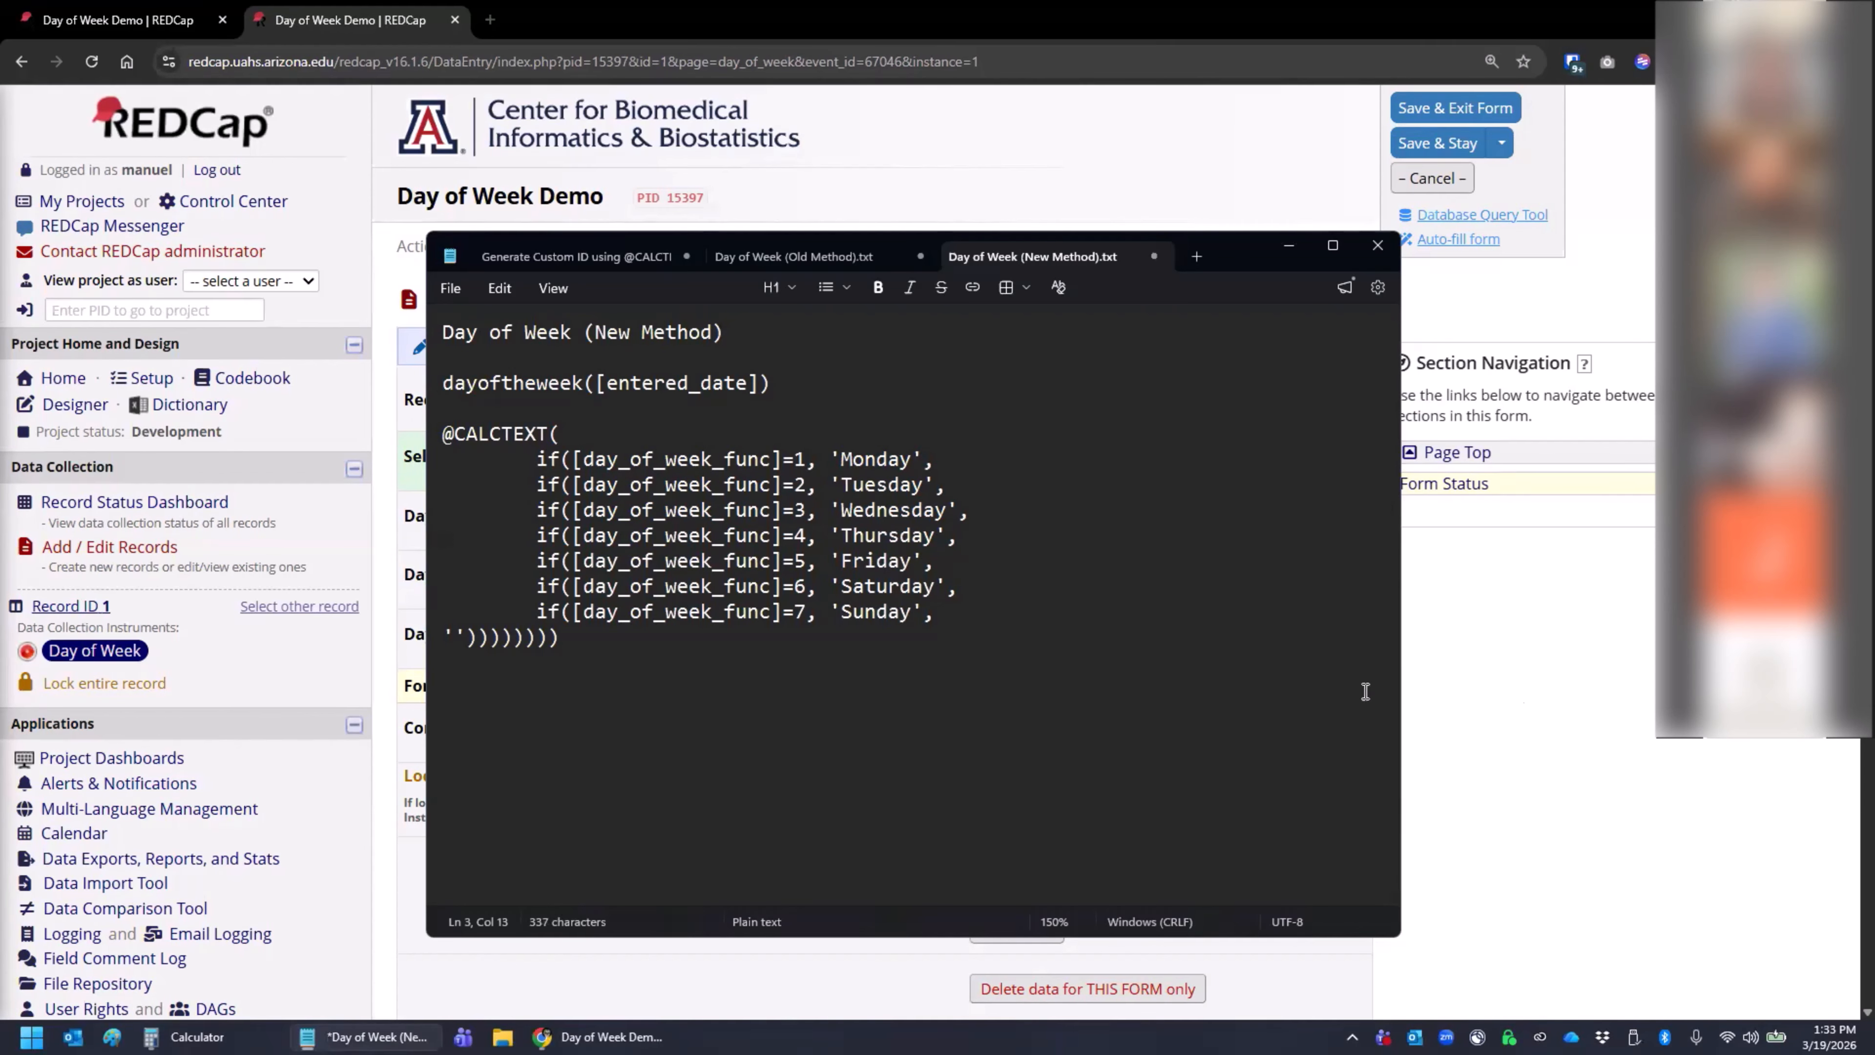
- Switch to Chrome and open the day_of_week_func calculated field for editing in the Online Designer
{"action": "left_click", "coordinate": [1493, 698]}
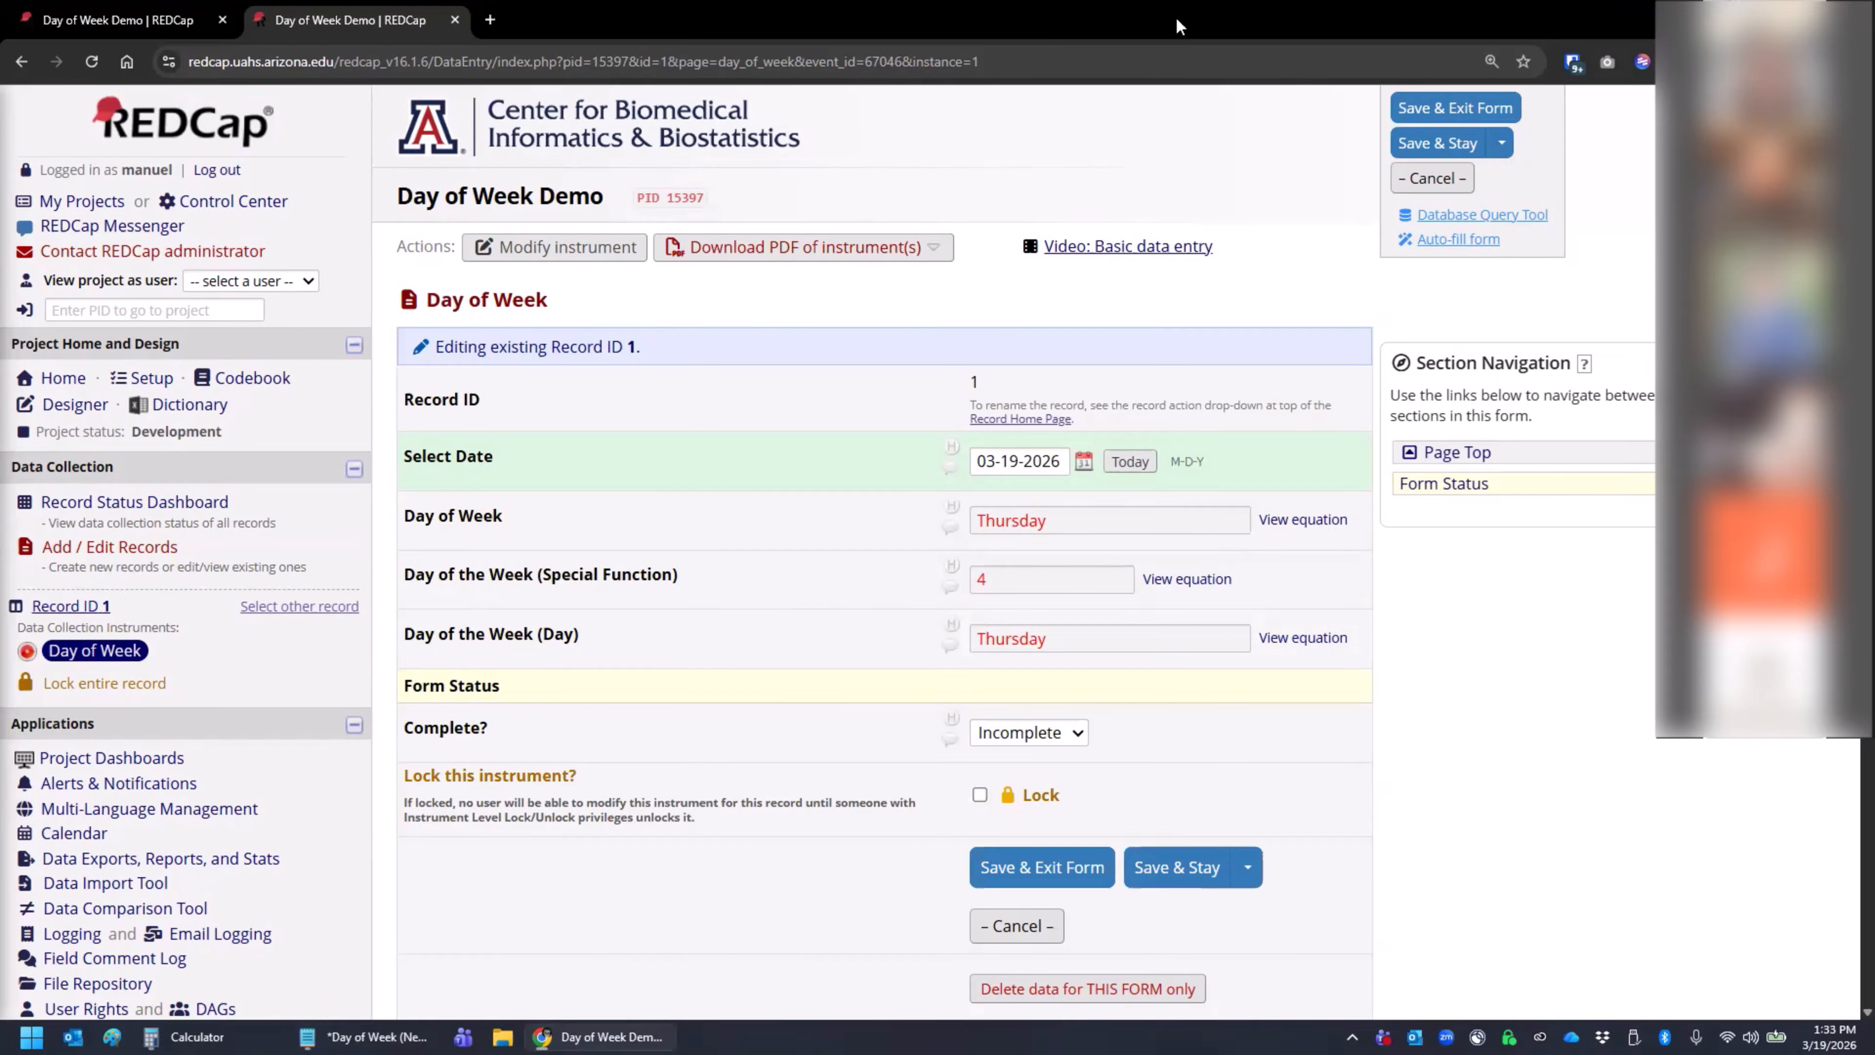
{"action": "left_click", "coordinate": [136, 21]}
{"action": "scroll", "coordinate": [524, 531], "scroll_direction": "down", "scroll_amount": 10}
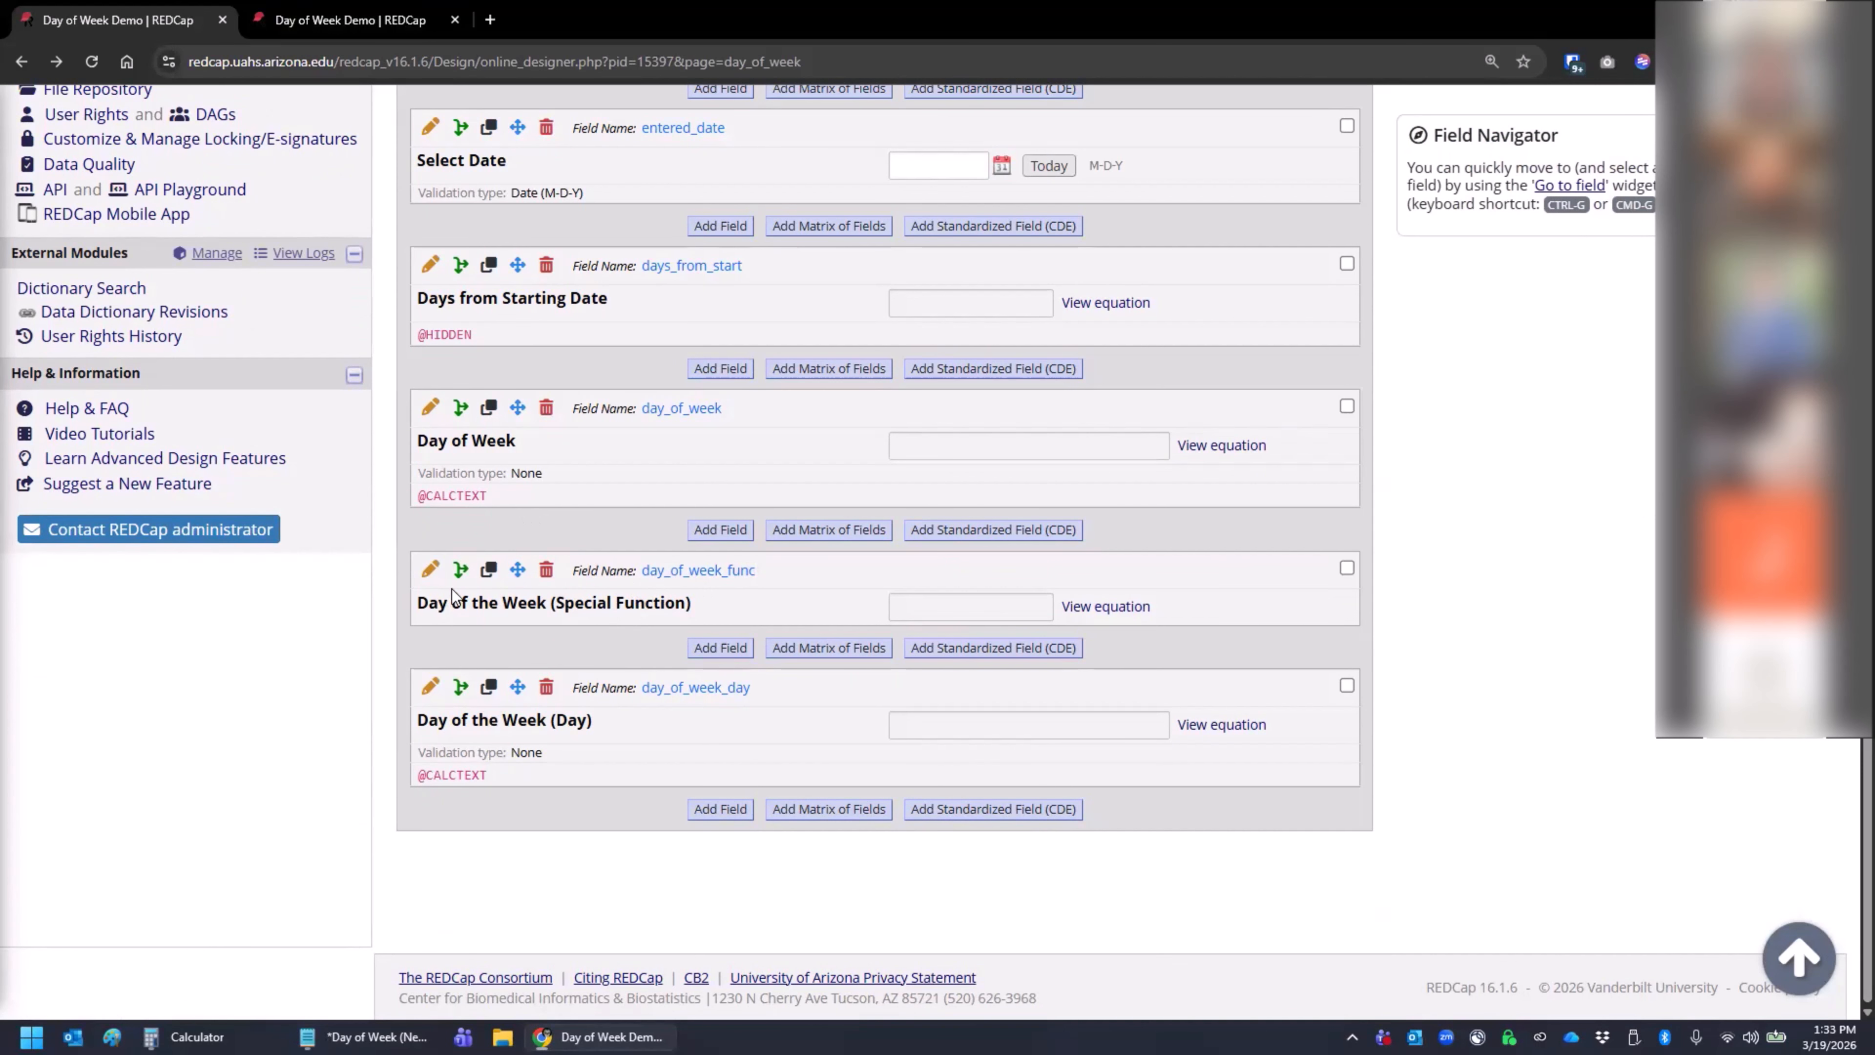
{"action": "left_click", "coordinate": [428, 568]}
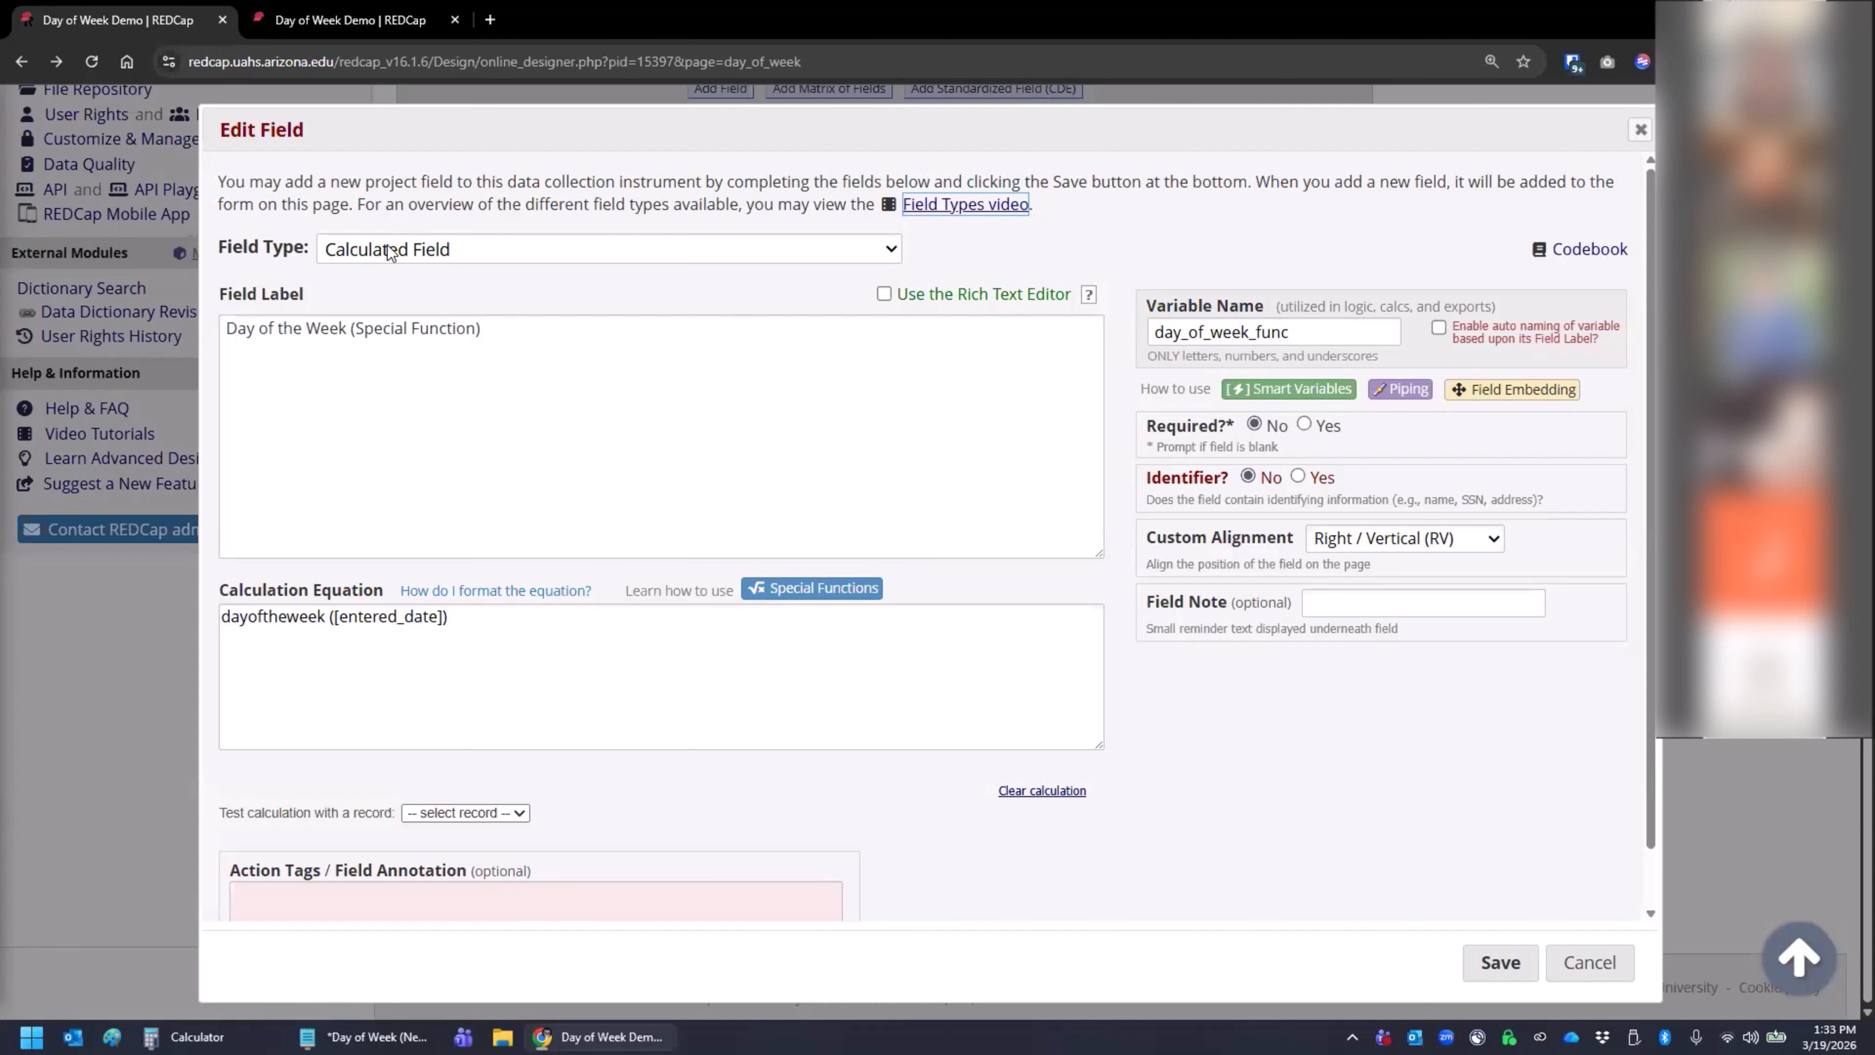
{"action": "left_click", "coordinate": [387, 249]}
{"action": "left_click", "coordinate": [386, 249]}
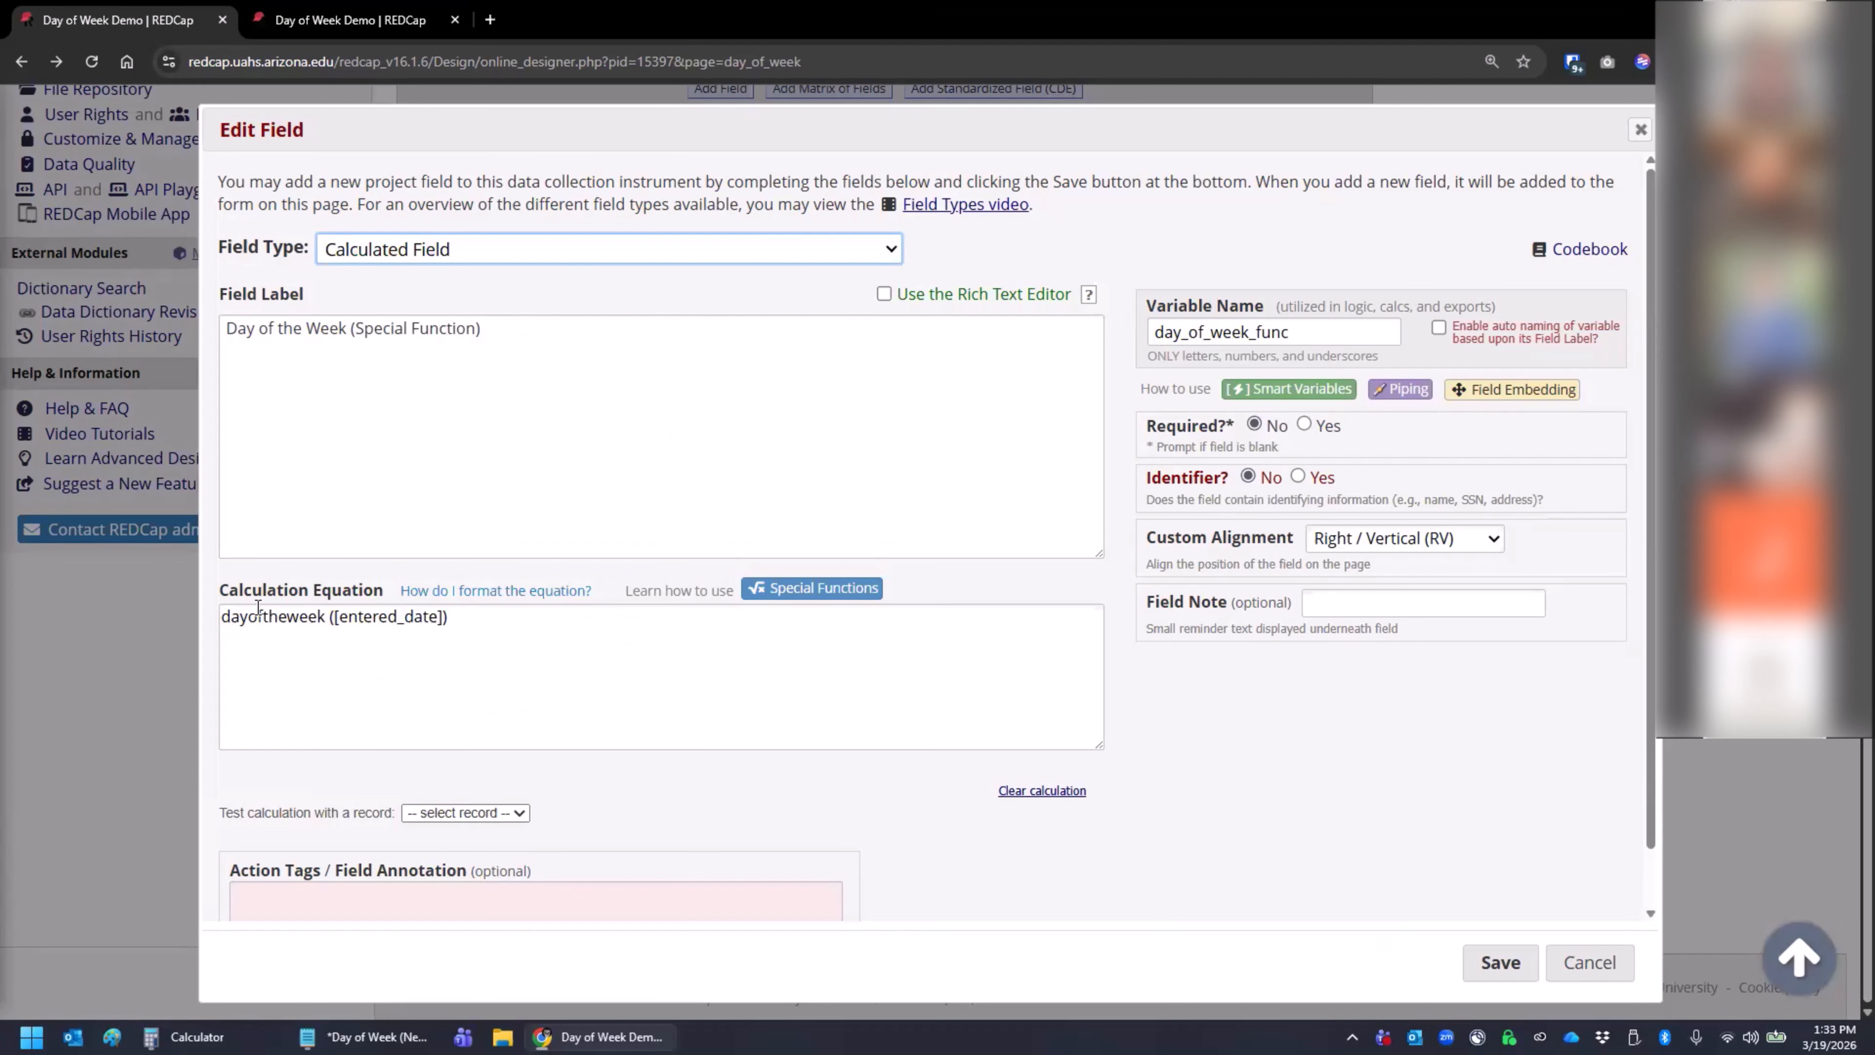
- Correct the field's calculation equation to dayoftheweek([entered_date]), save the field, and reload record 1's Day of Week form
{"action": "left_click", "coordinate": [223, 625]}
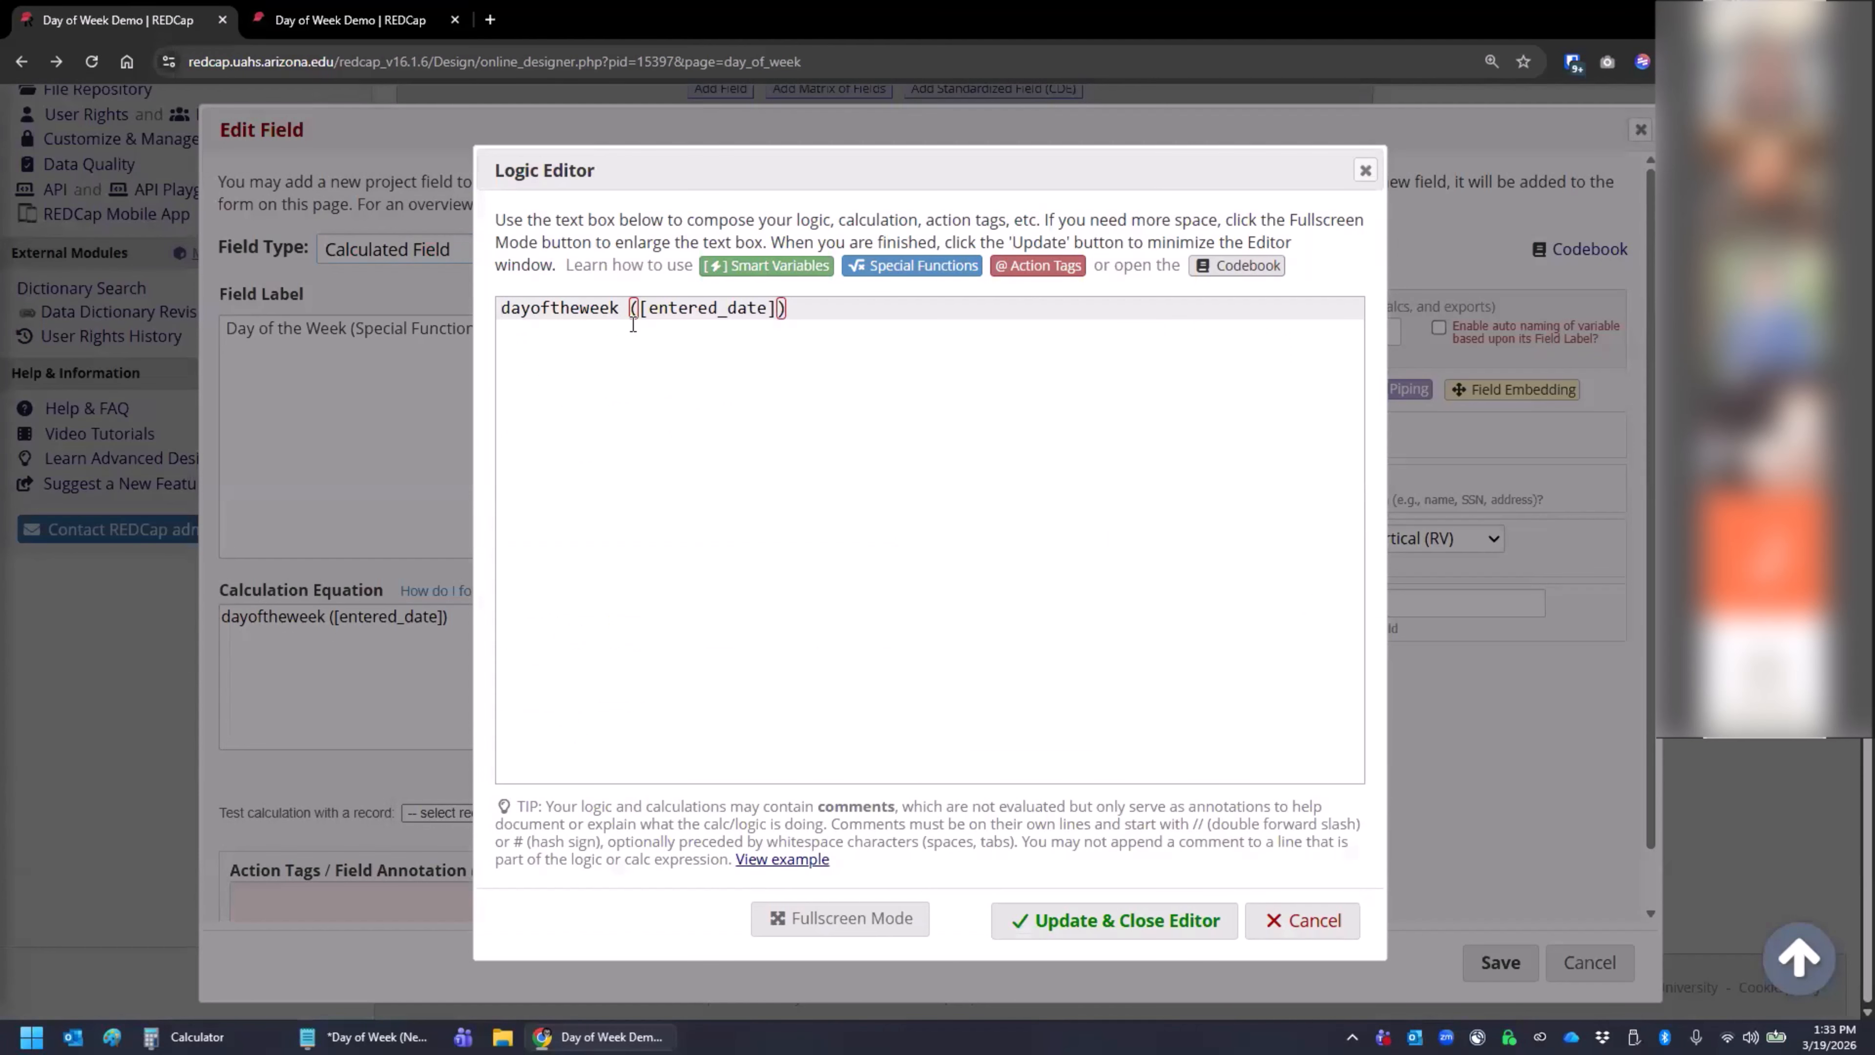
{"action": "left_click", "coordinate": [627, 309]}
{"action": "key", "text": "BackSpace"}
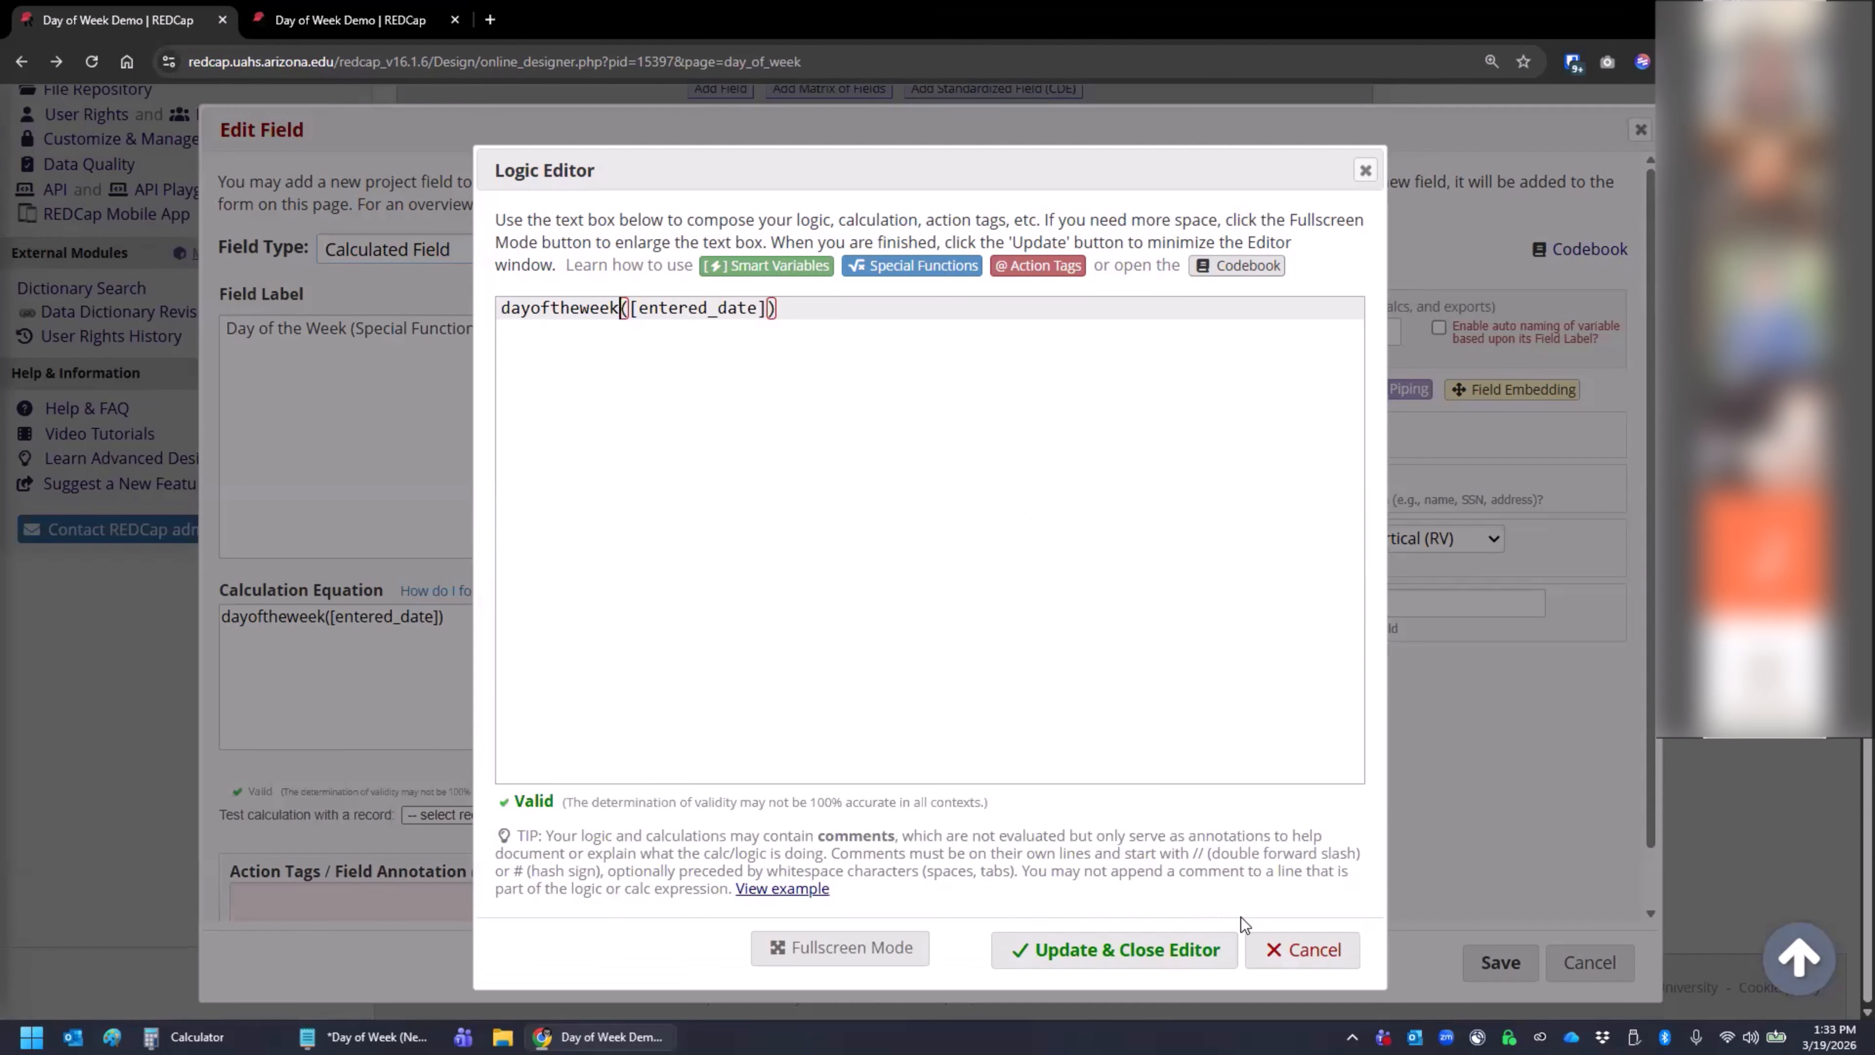
{"action": "left_click", "coordinate": [1155, 966]}
{"action": "left_click", "coordinate": [1496, 960]}
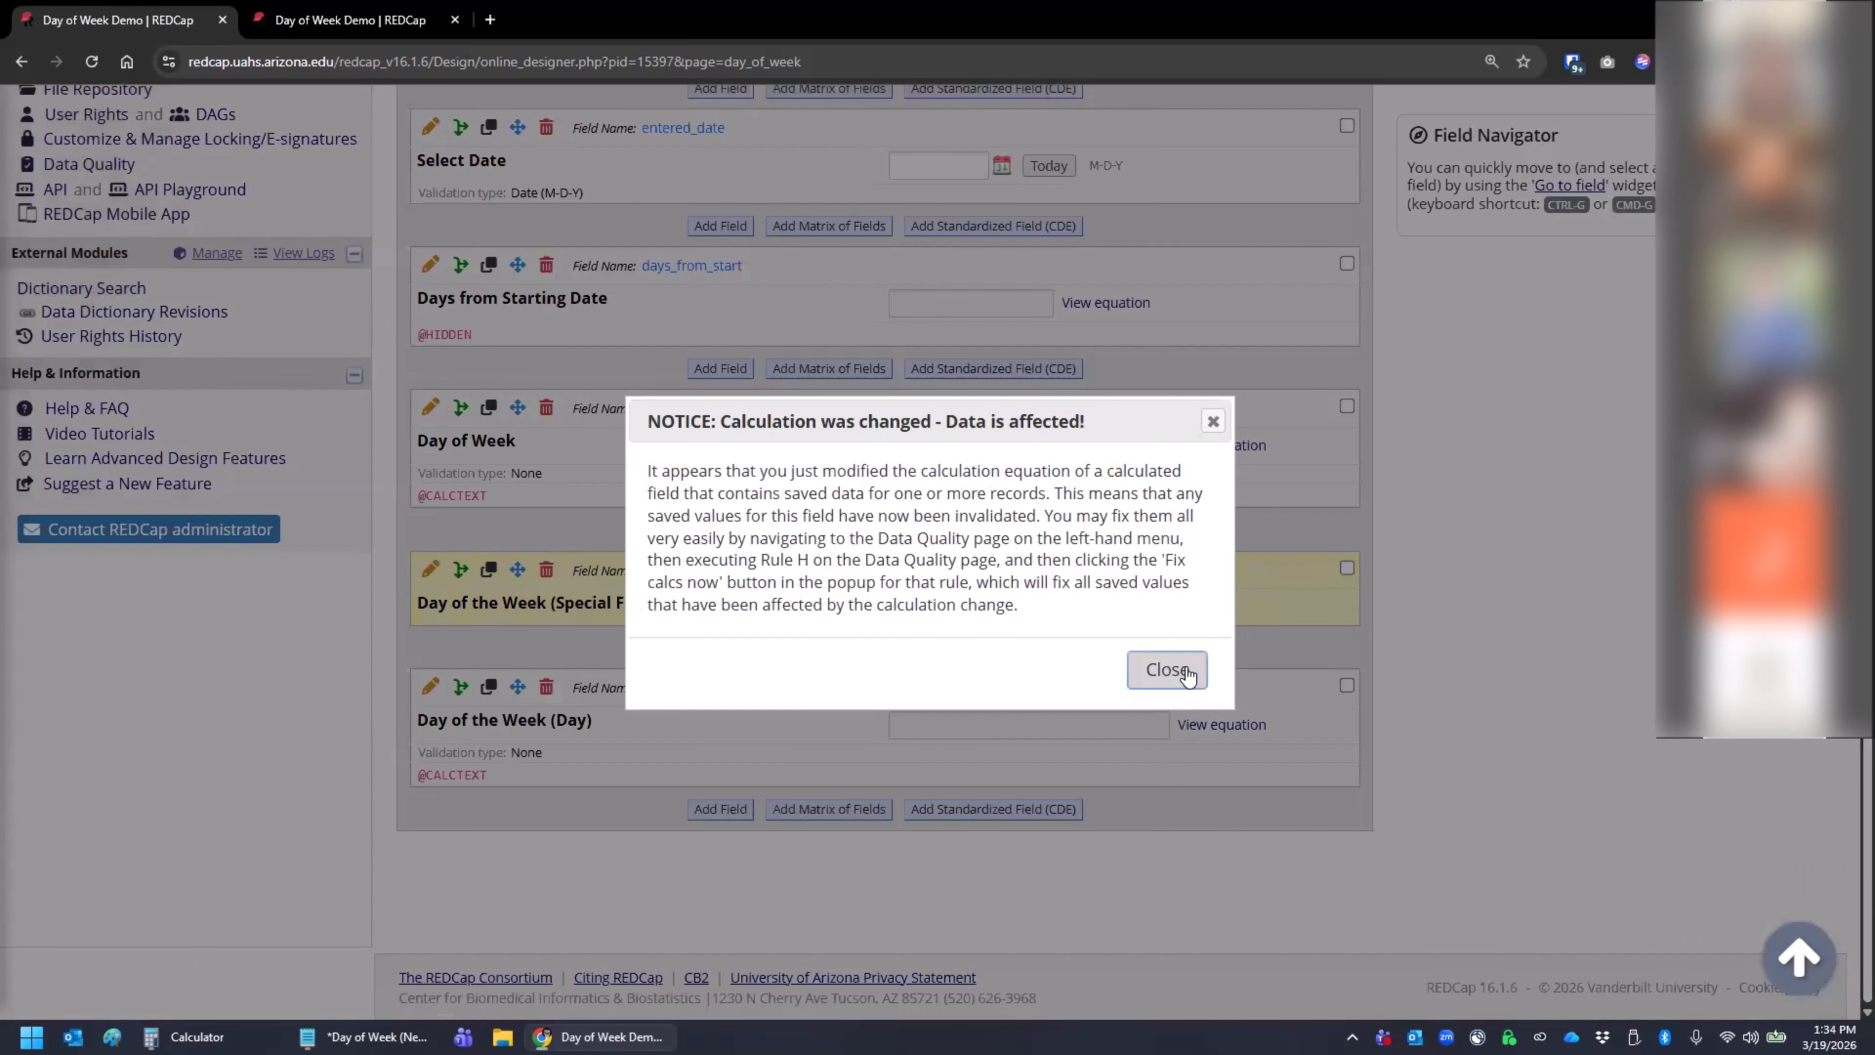
{"action": "left_click", "coordinate": [1167, 668]}
{"action": "left_click", "coordinate": [347, 20]}
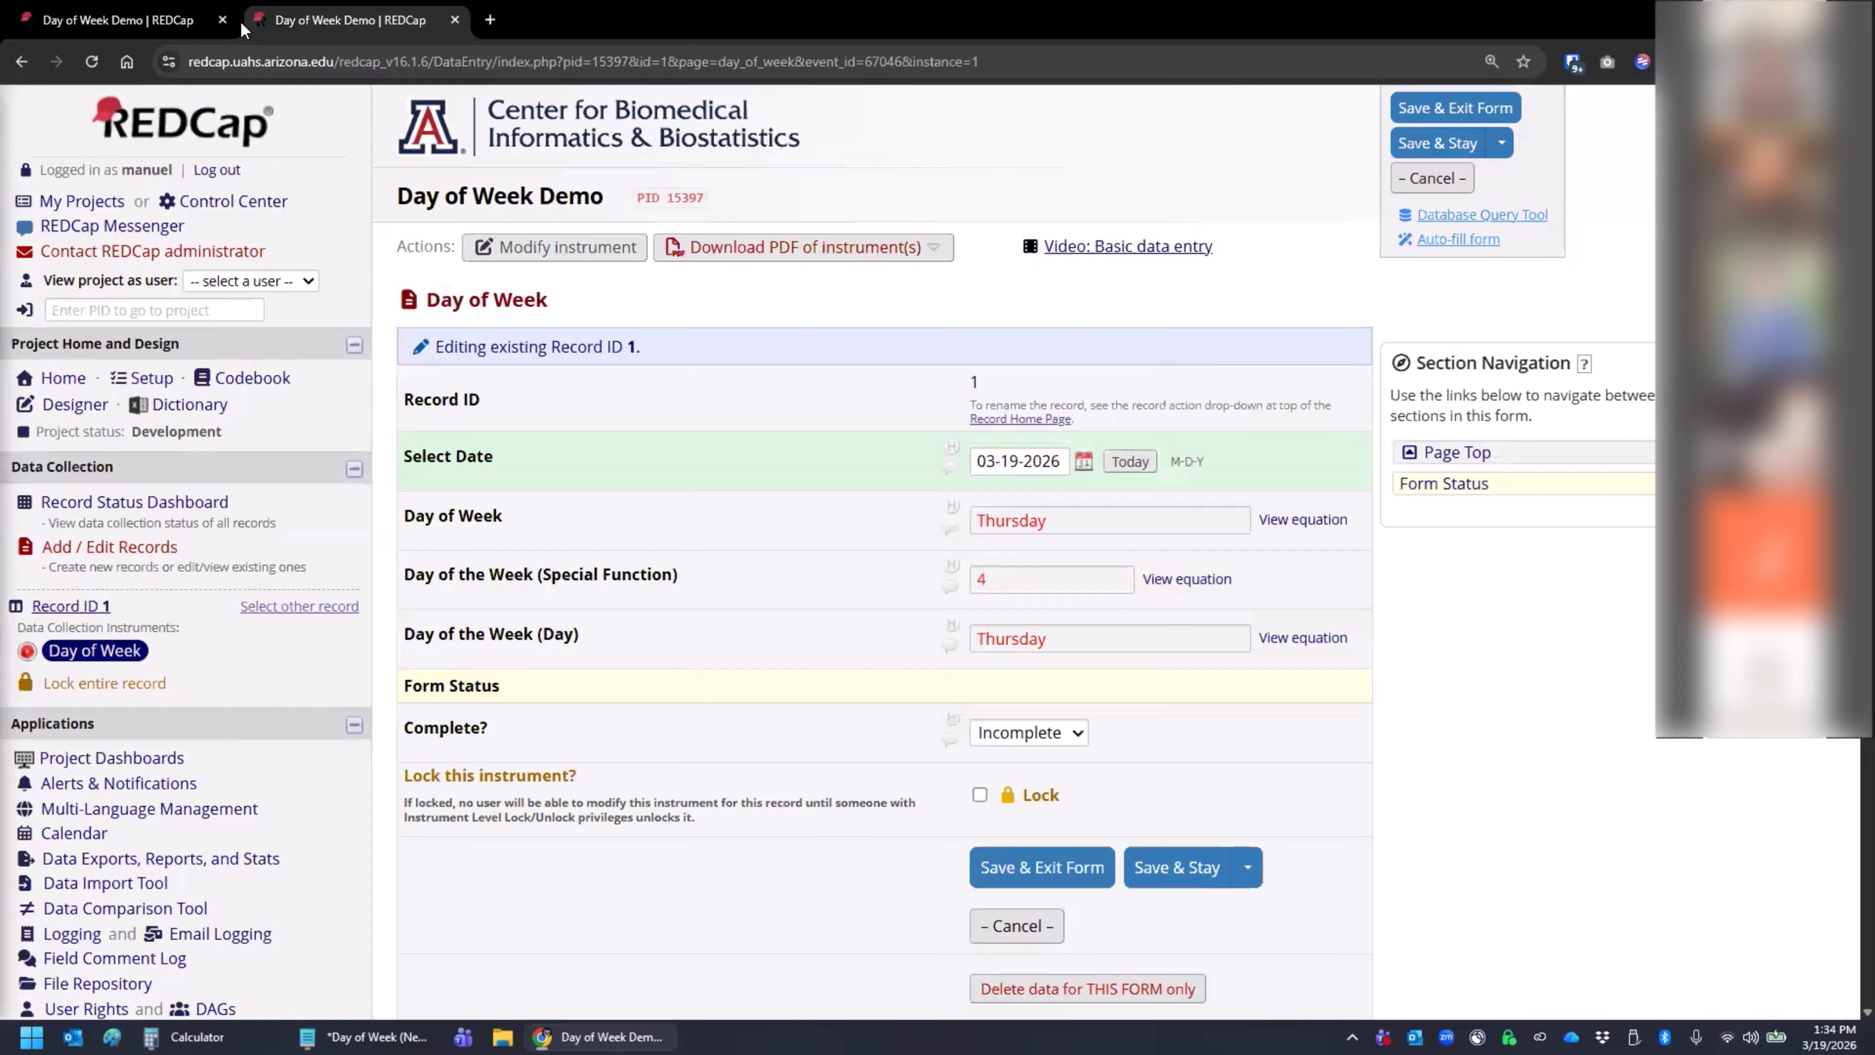
{"action": "left_click", "coordinate": [89, 61]}
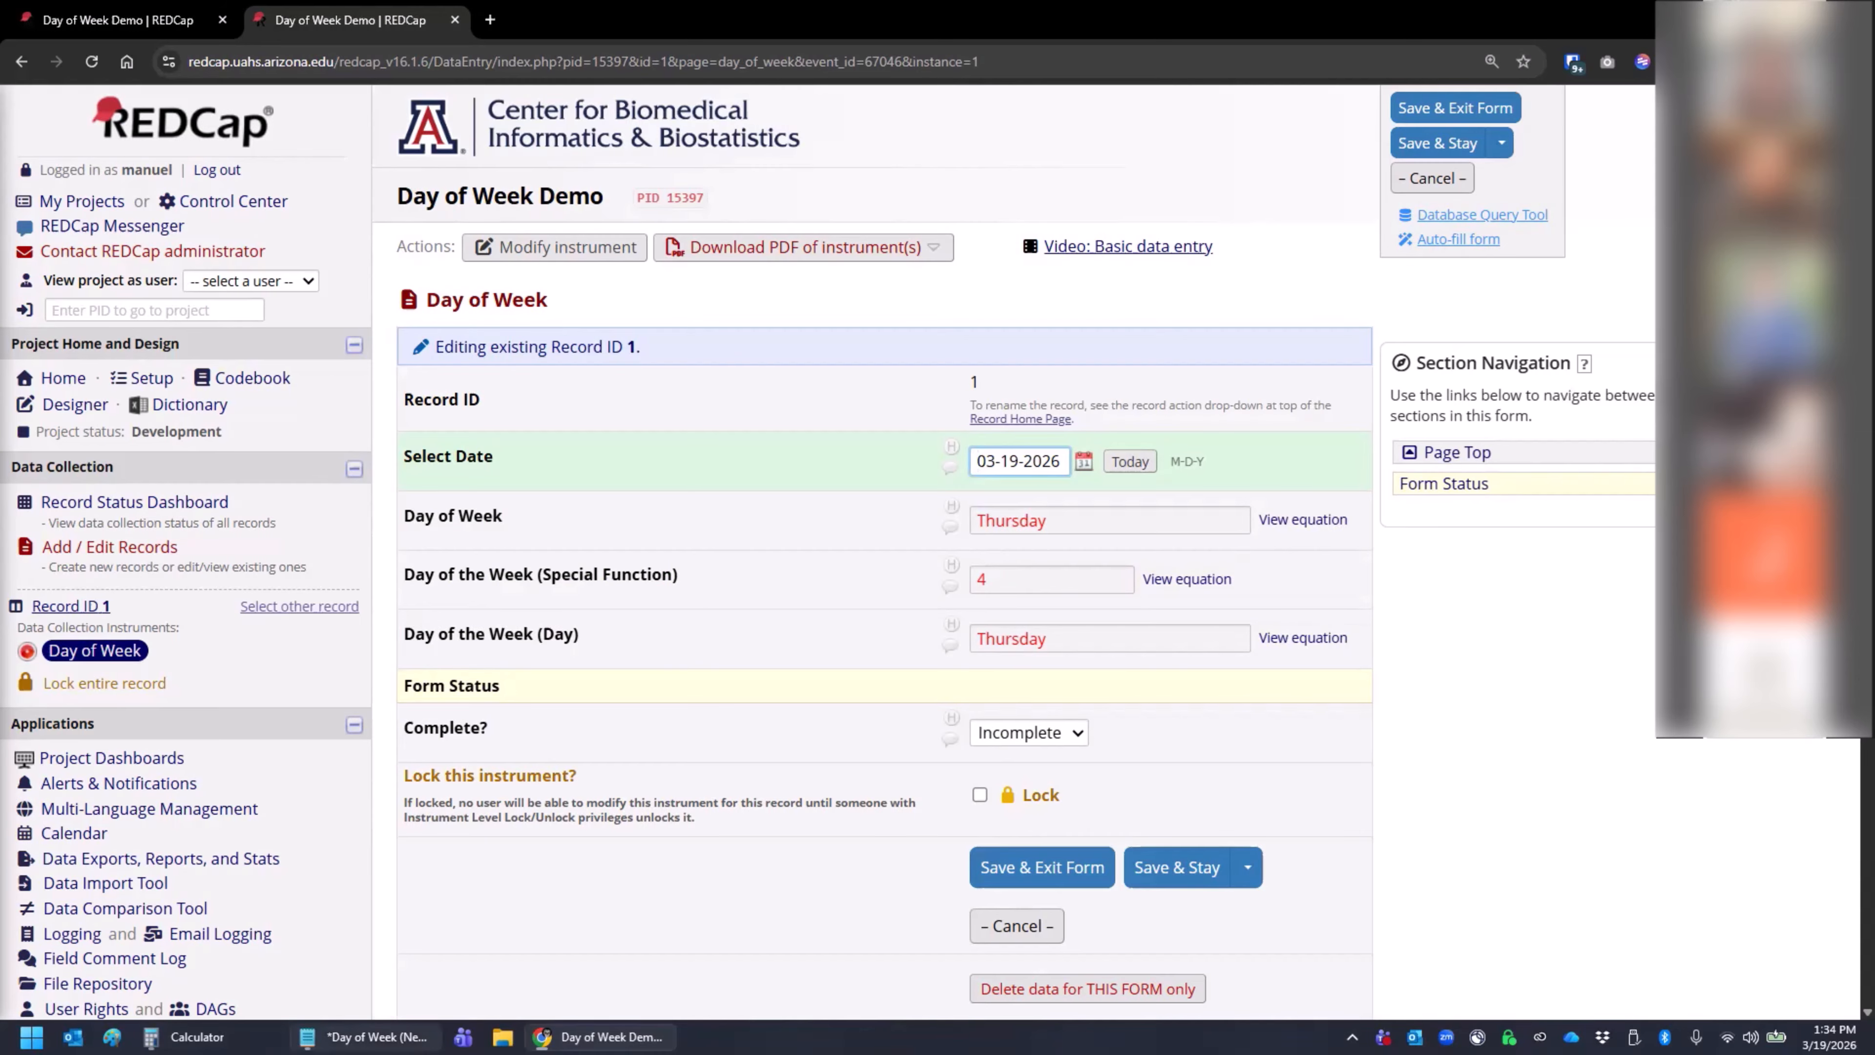
{"action": "left_click", "coordinate": [362, 1036]}
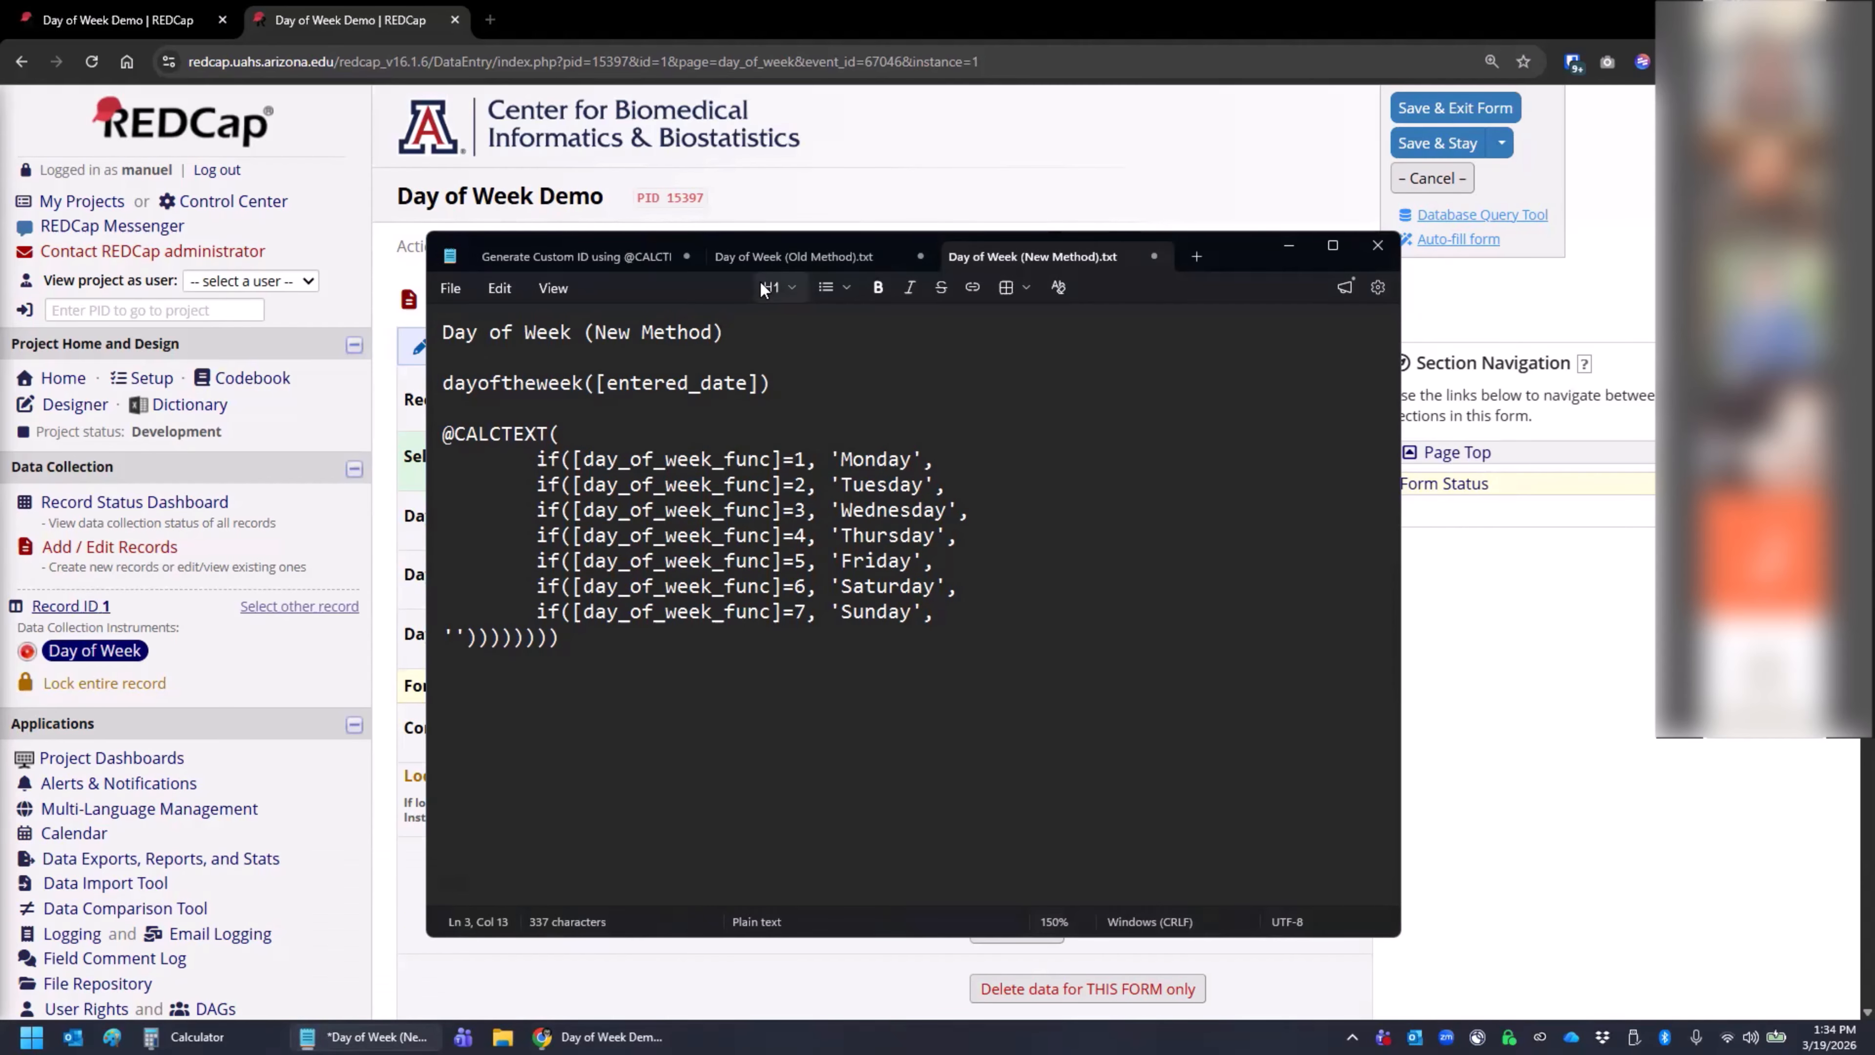
{"action": "left_click", "coordinate": [793, 256]}
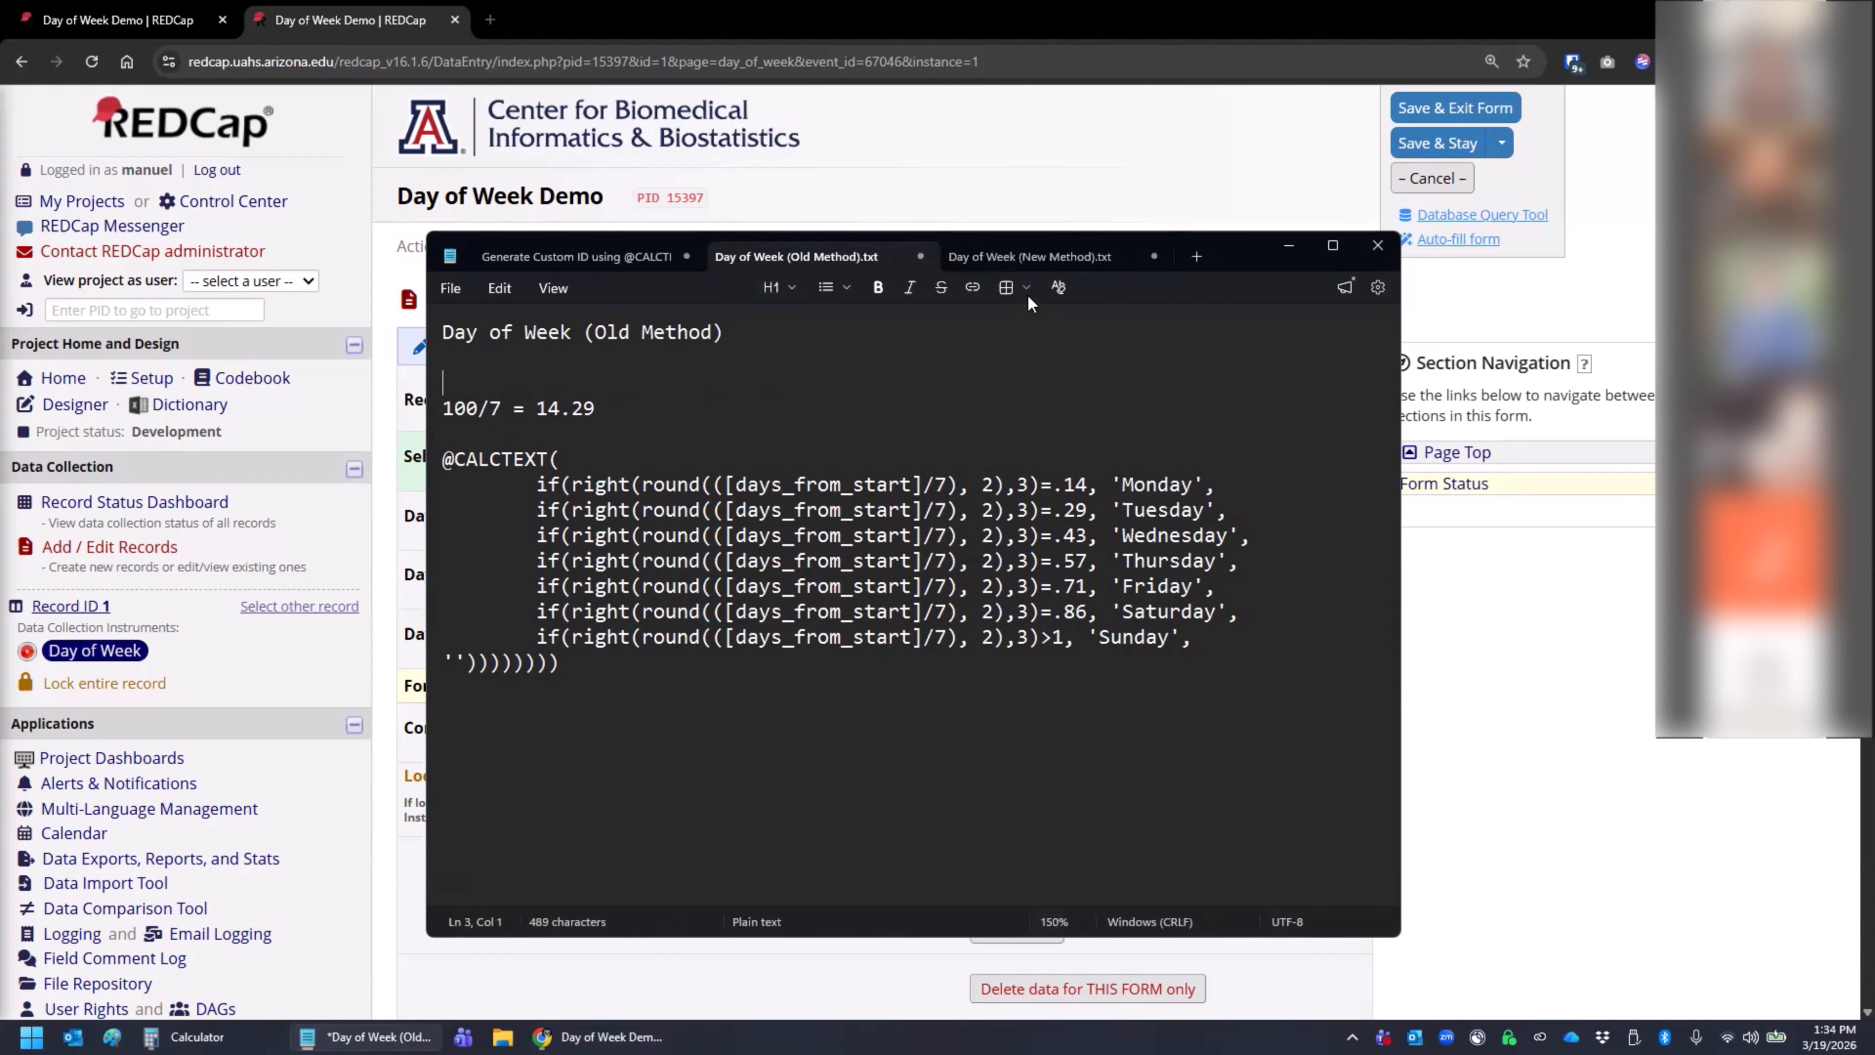
{"action": "left_click", "coordinate": [1032, 256]}
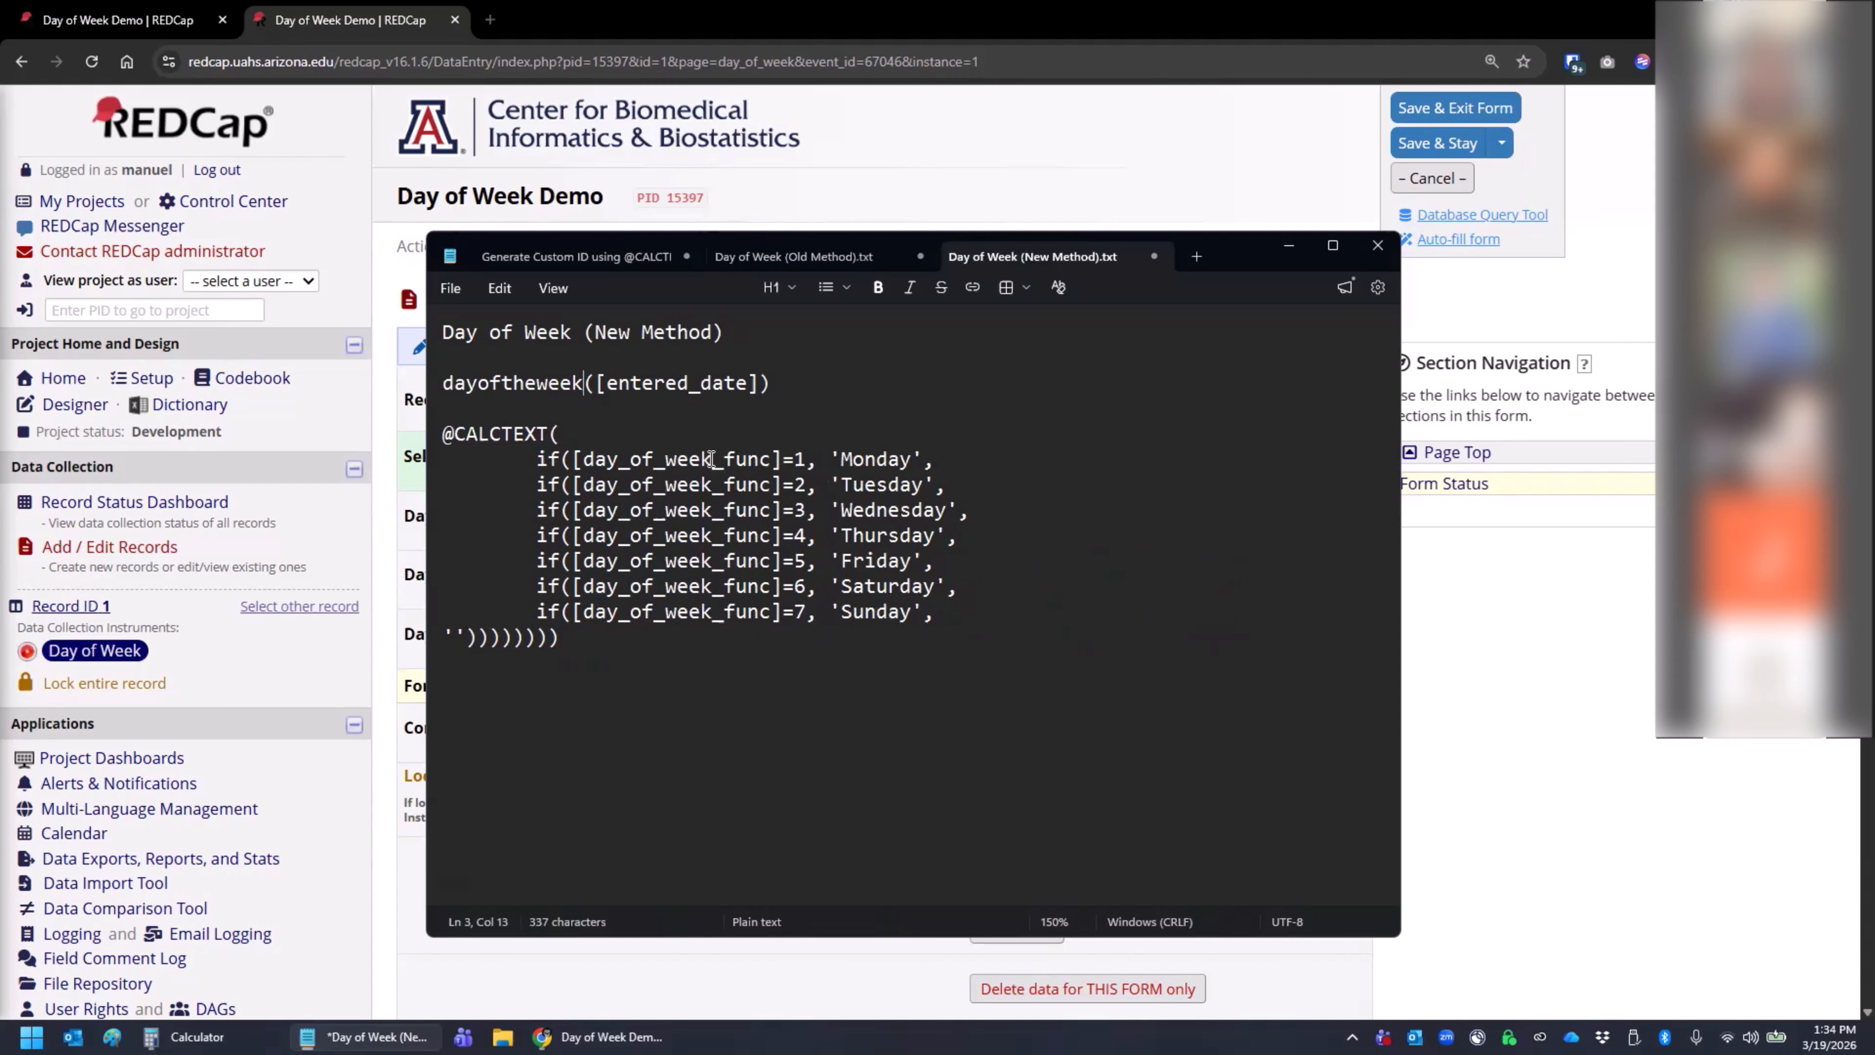
{"action": "left_click_drag", "start_coordinate": [586, 459], "coordinate": [770, 460]}
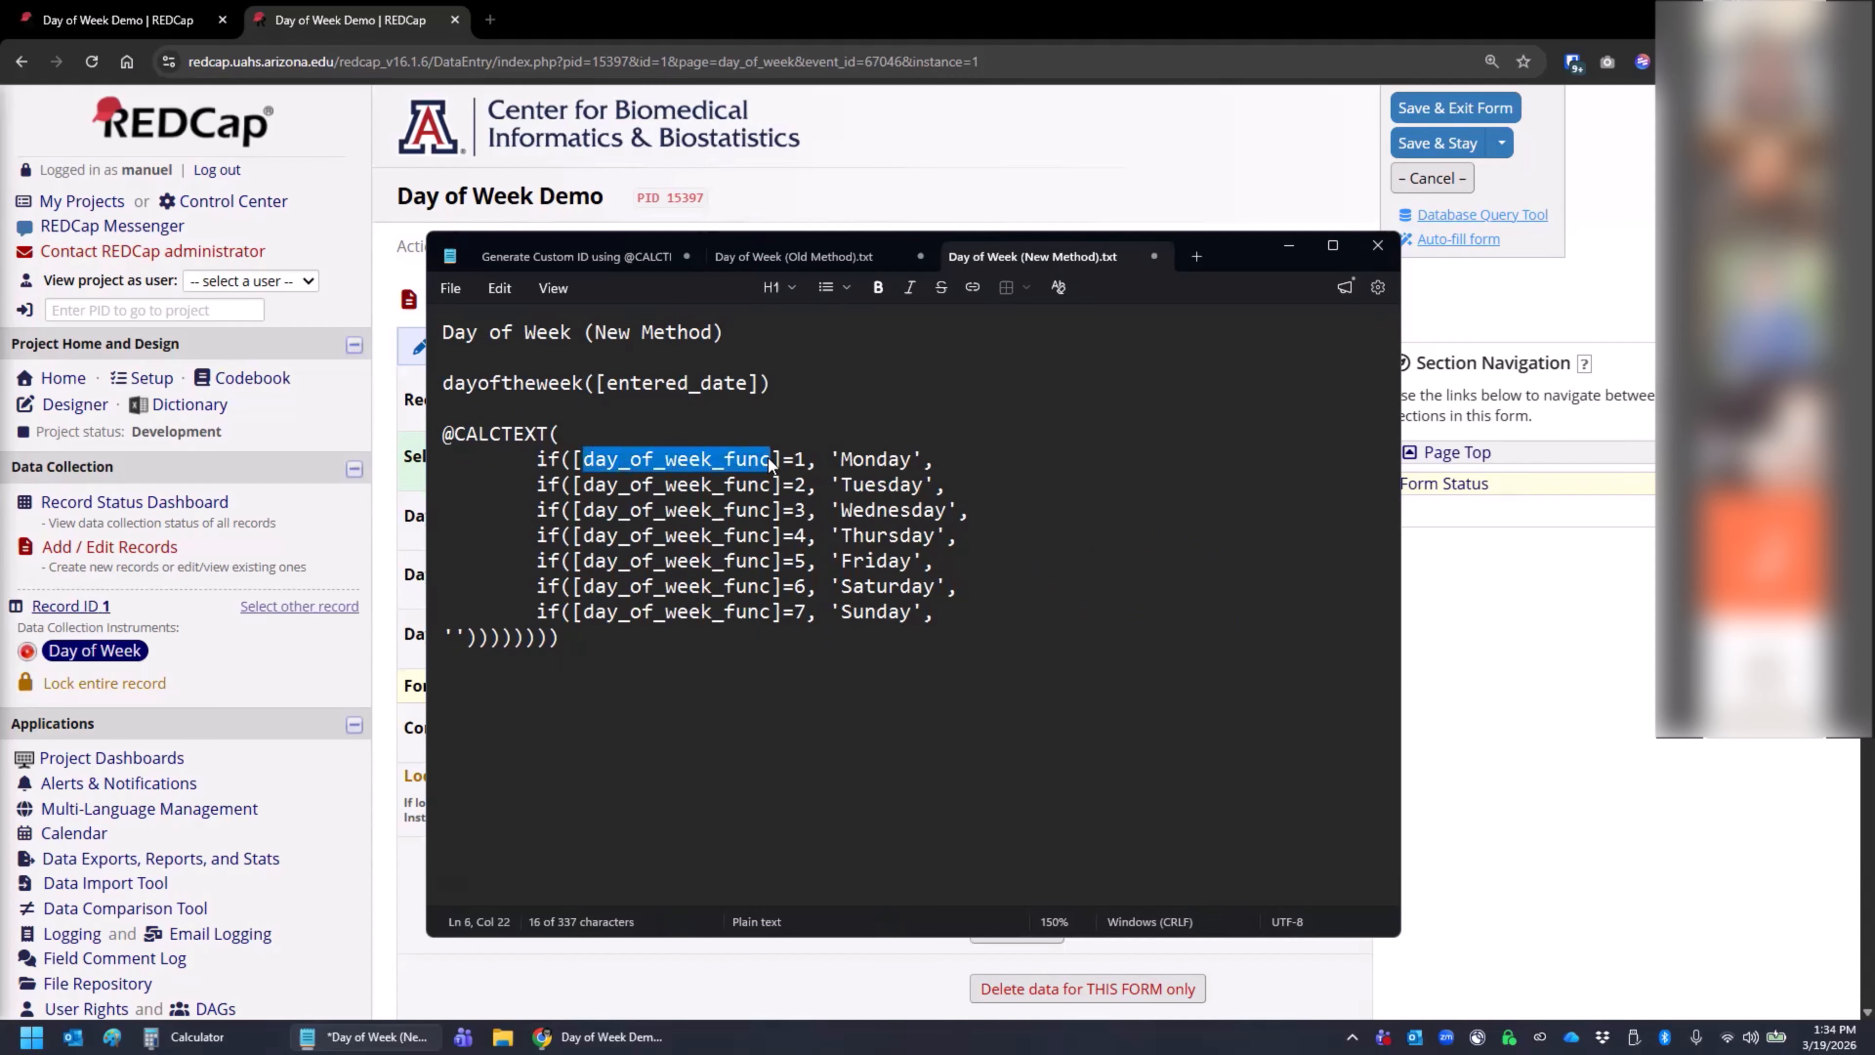
{"action": "left_click", "coordinate": [807, 459]}
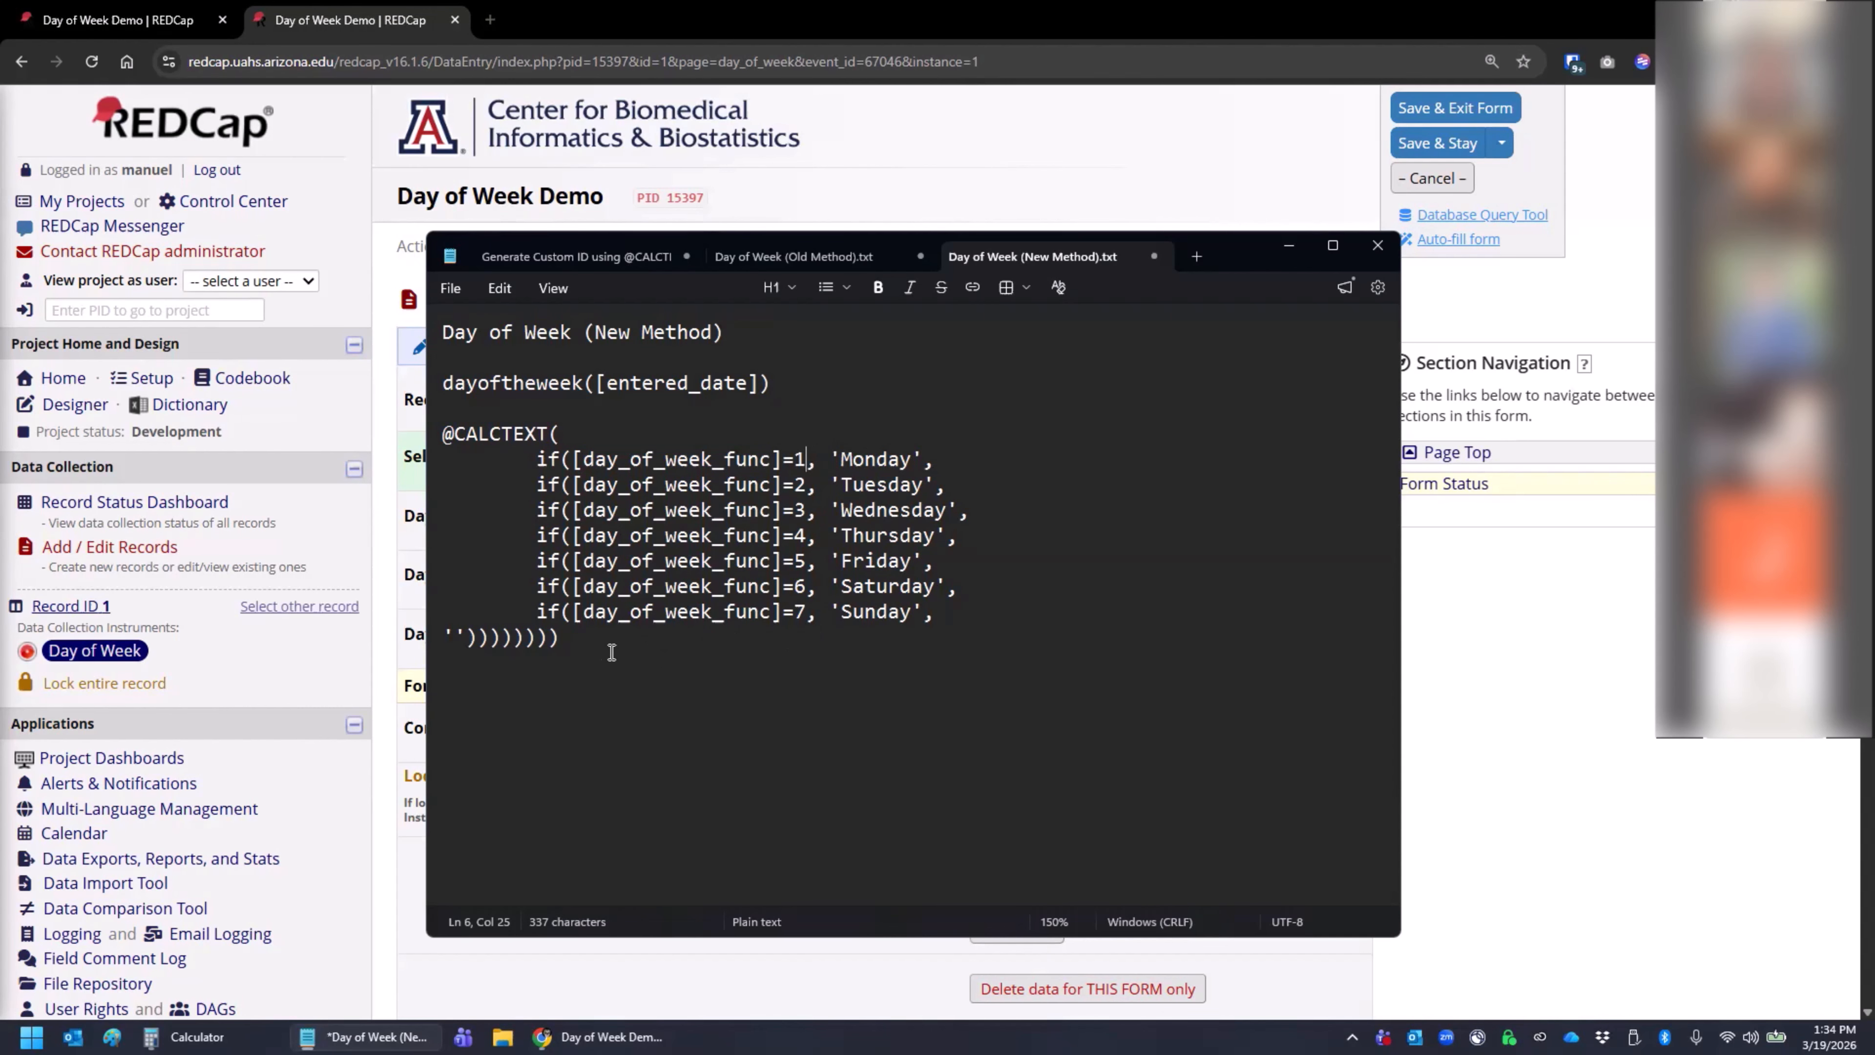
{"action": "left_click_drag", "start_coordinate": [612, 644], "coordinate": [444, 435]}
{"action": "left_click", "coordinate": [1042, 553]}
{"action": "left_click", "coordinate": [1461, 635]}
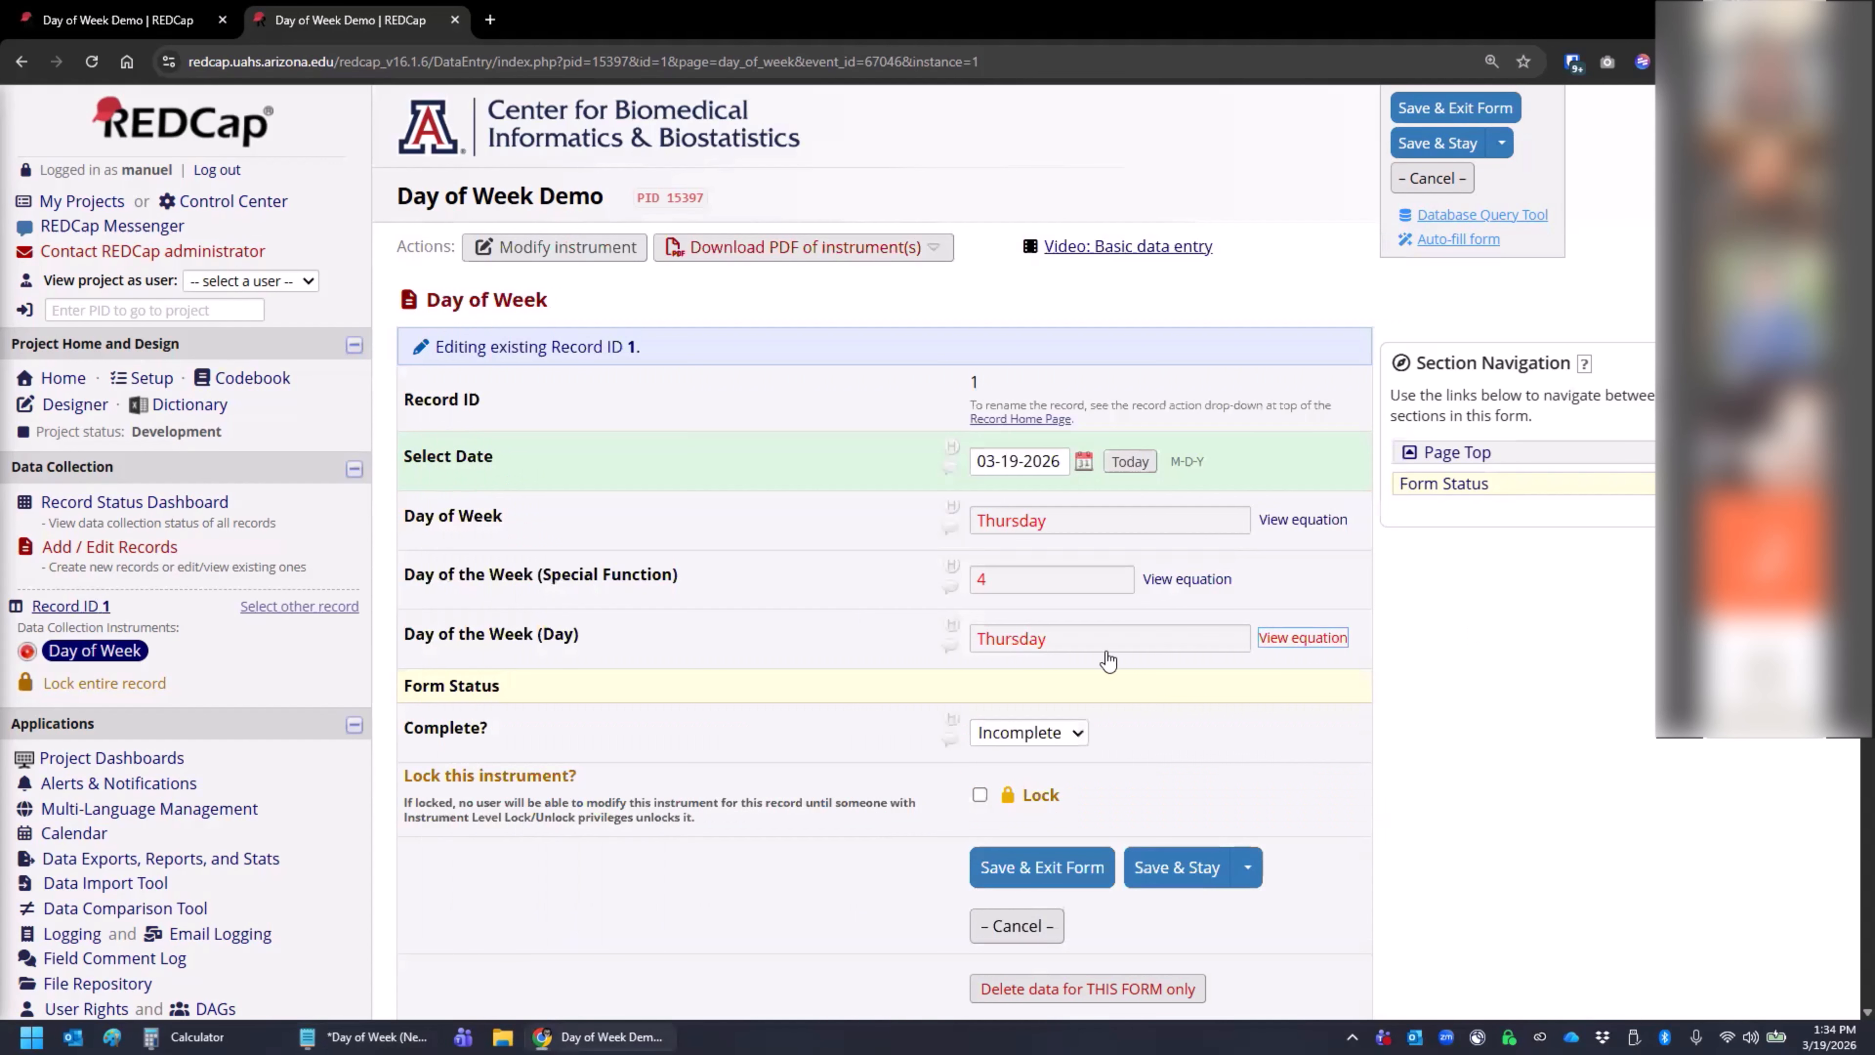
{"action": "left_click", "coordinate": [104, 30]}
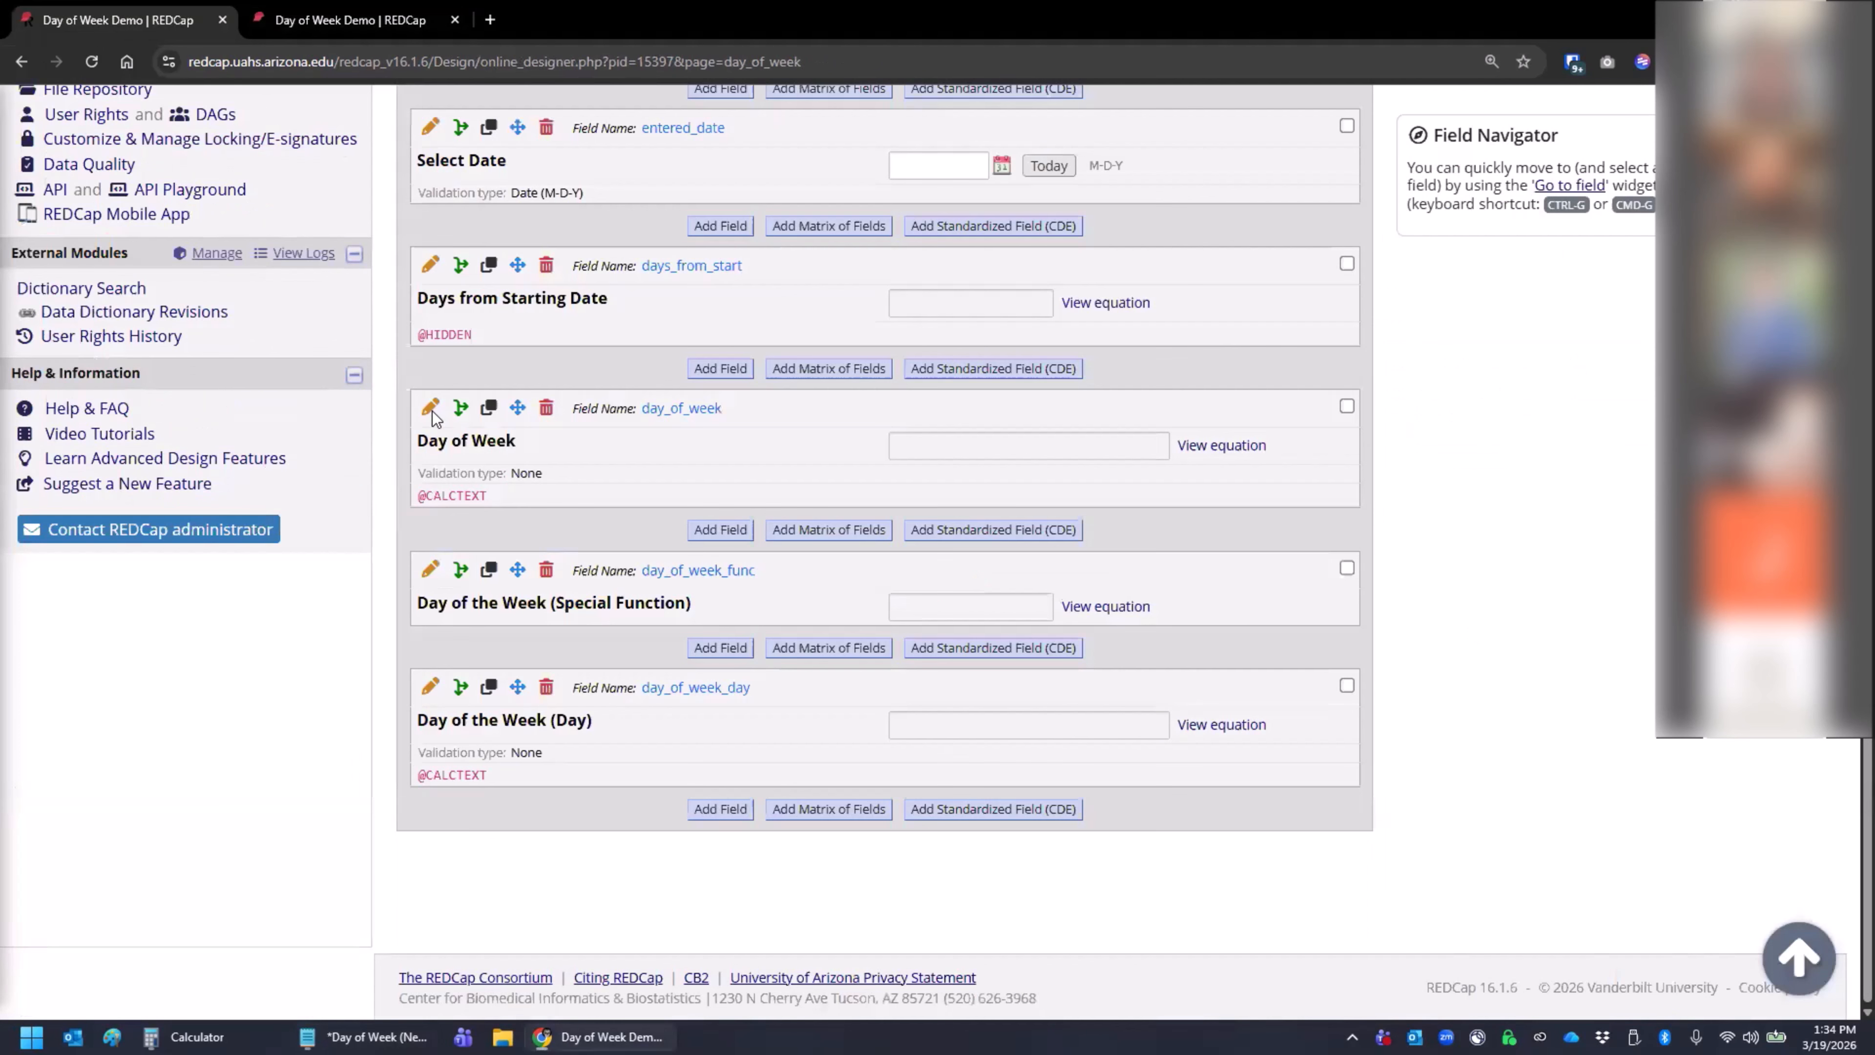
{"action": "left_click", "coordinate": [430, 683]}
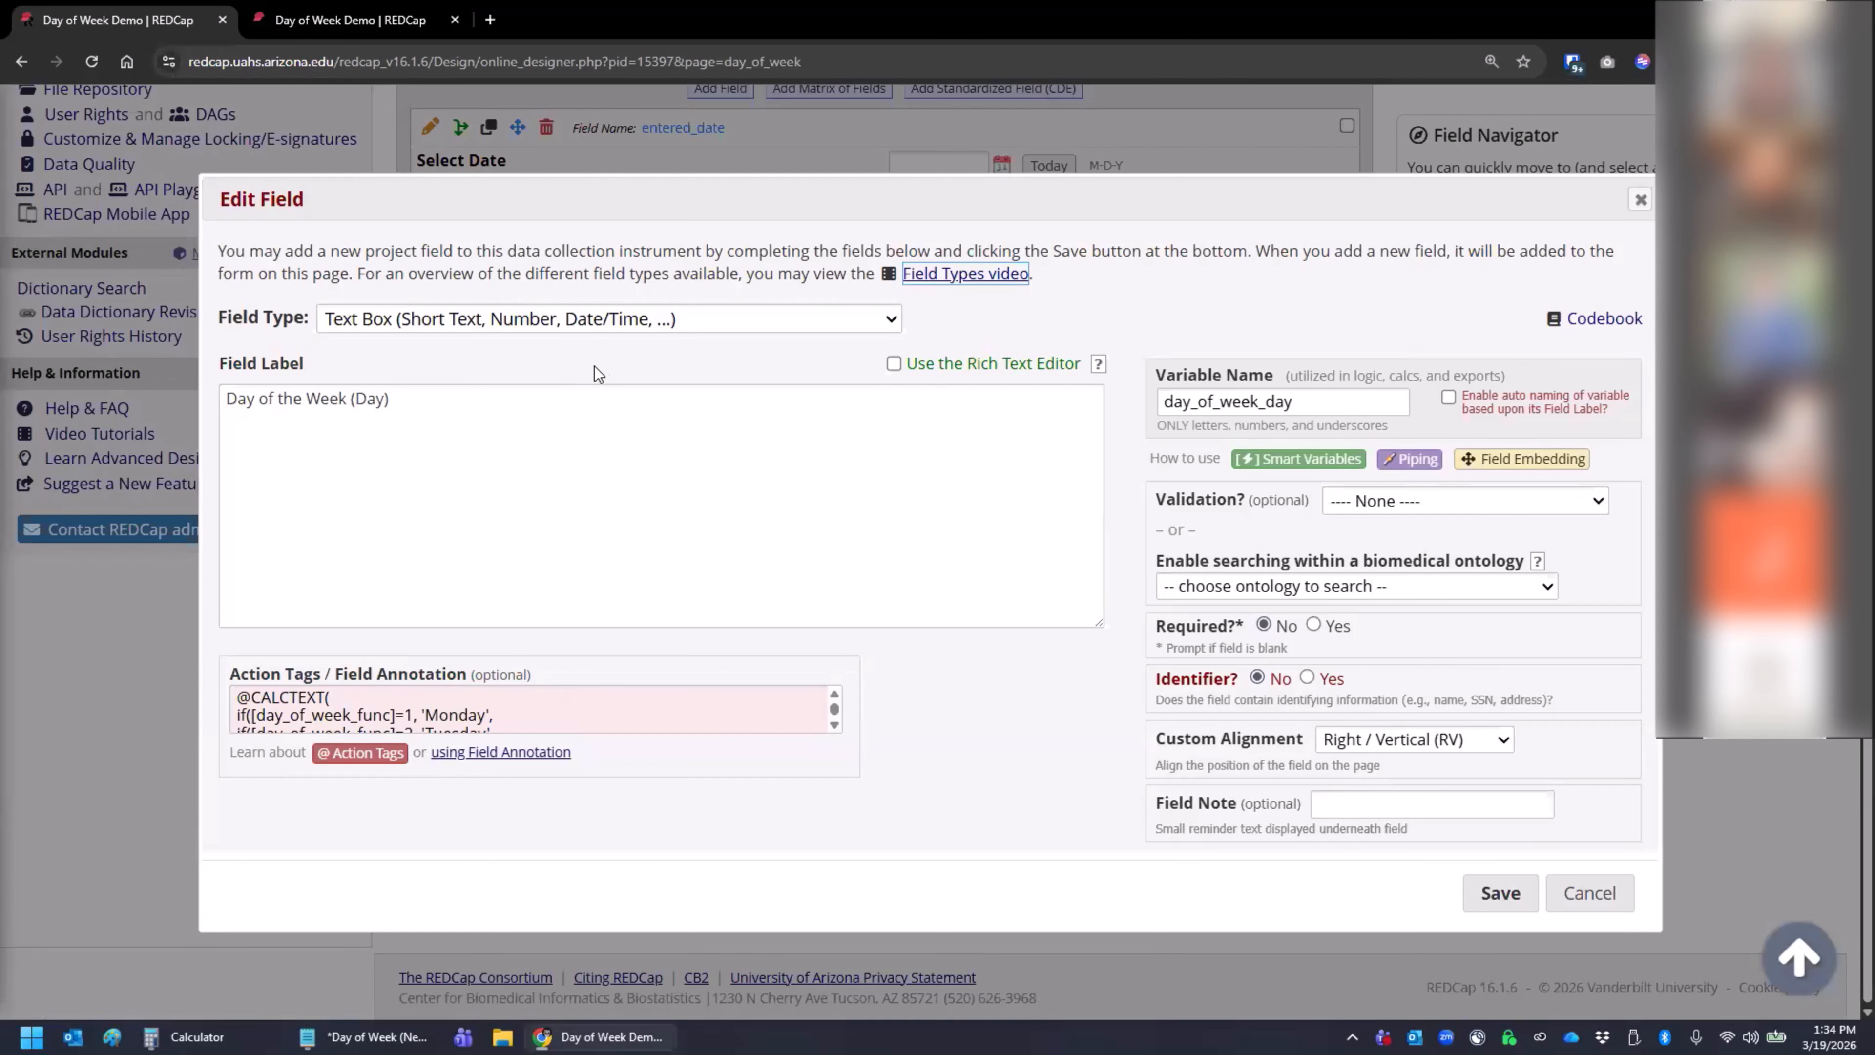
{"action": "left_click", "coordinate": [620, 707]}
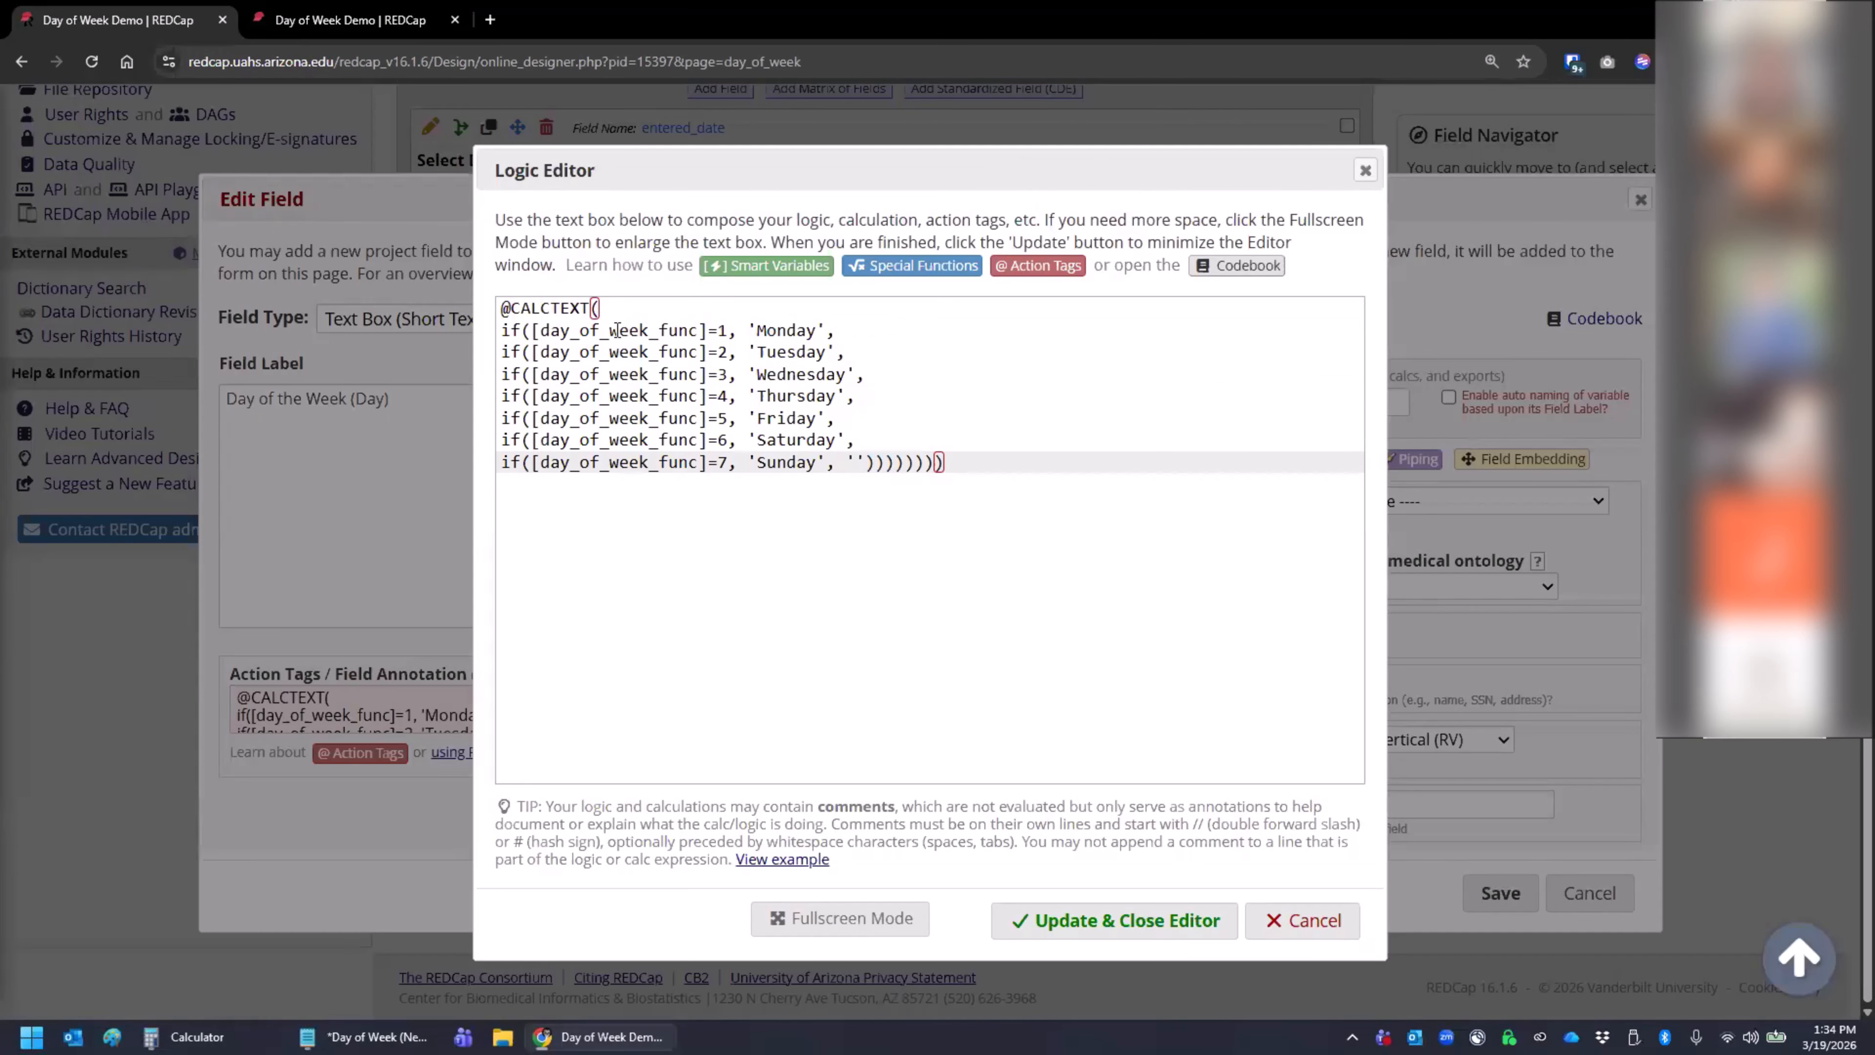
{"action": "left_click", "coordinate": [1270, 929]}
{"action": "left_click", "coordinate": [1587, 893]}
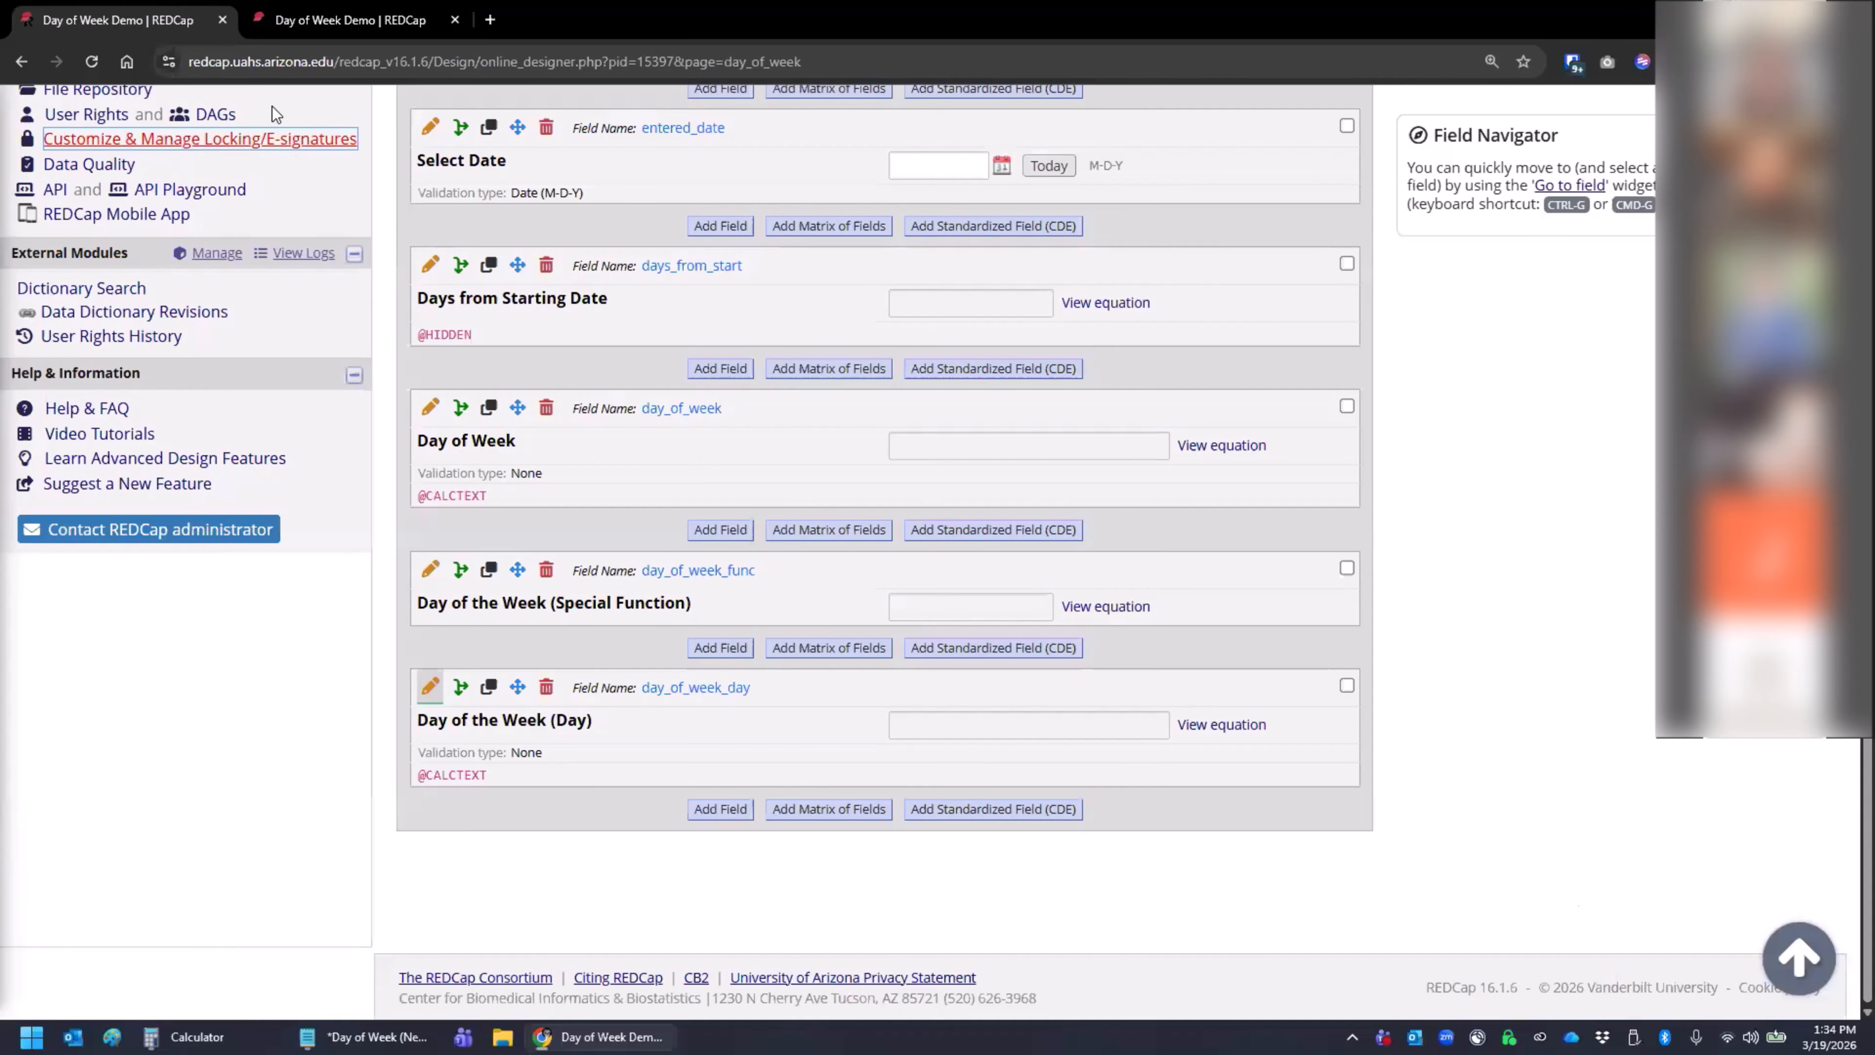
{"action": "left_click", "coordinate": [321, 22]}
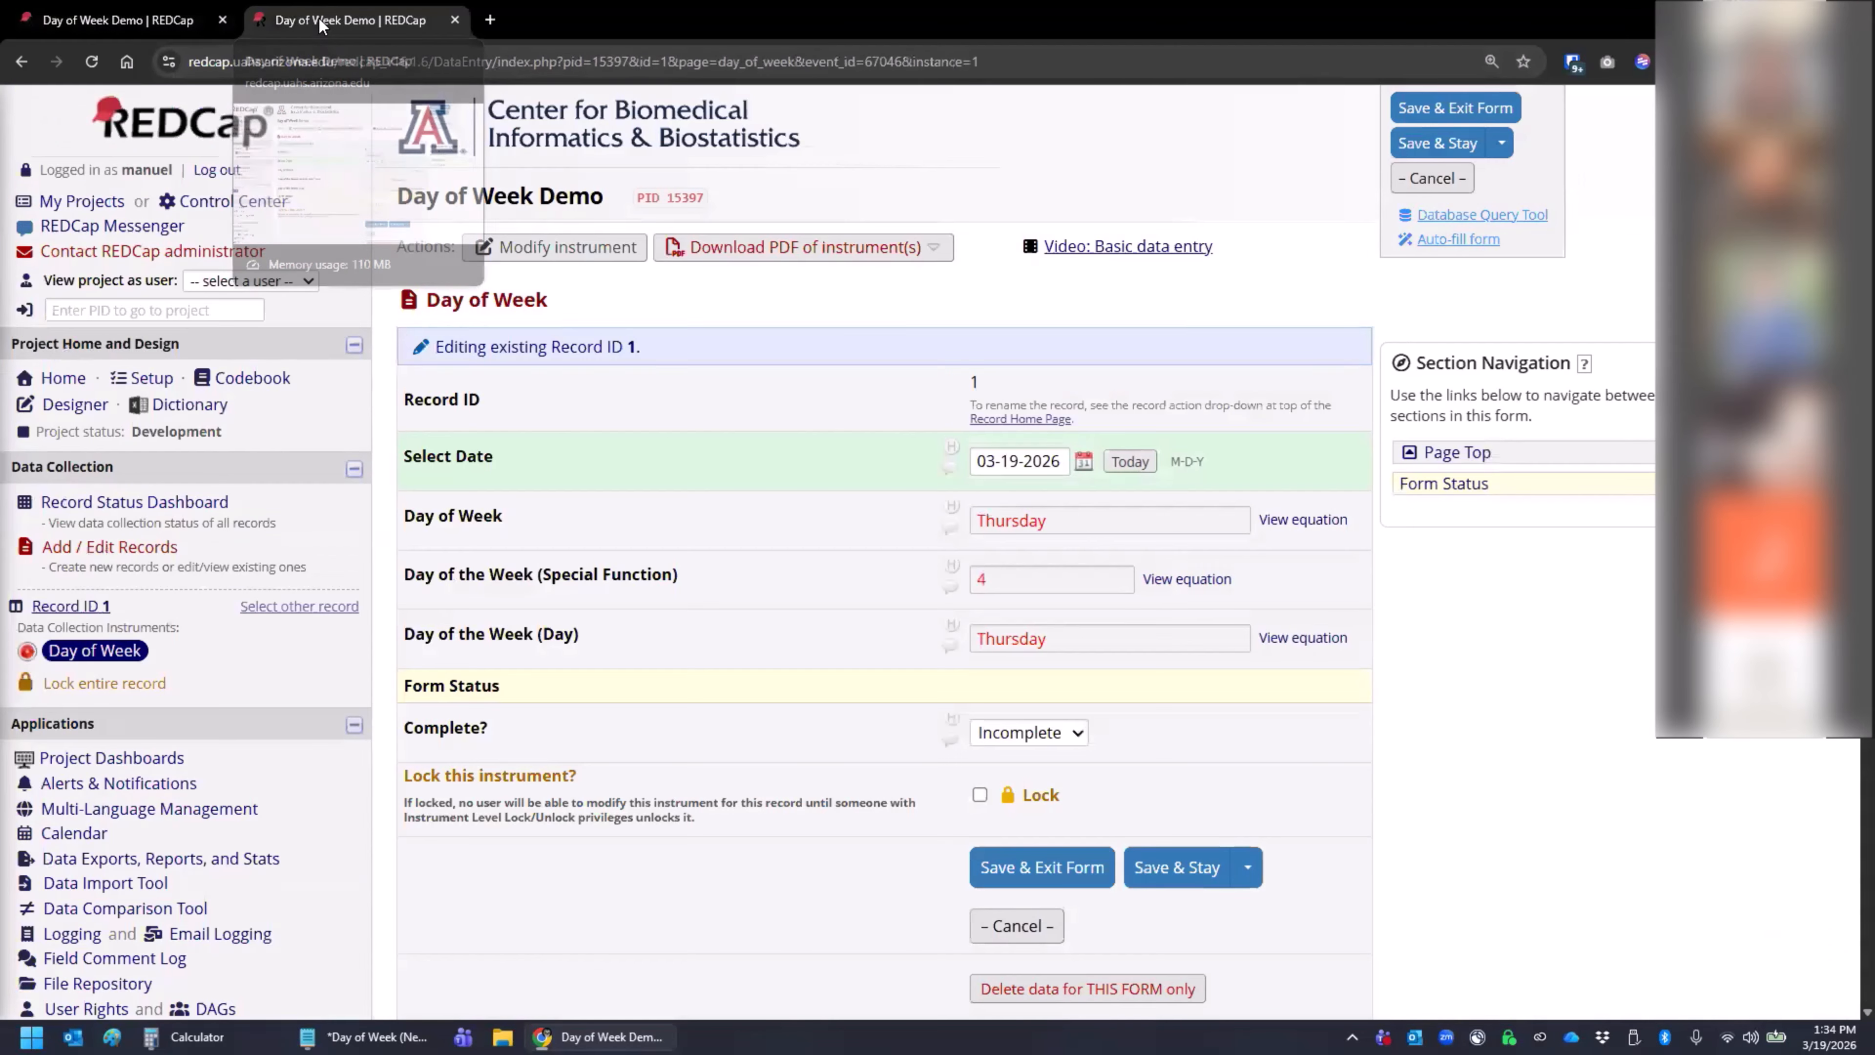
{"action": "left_click", "coordinate": [1011, 578]}
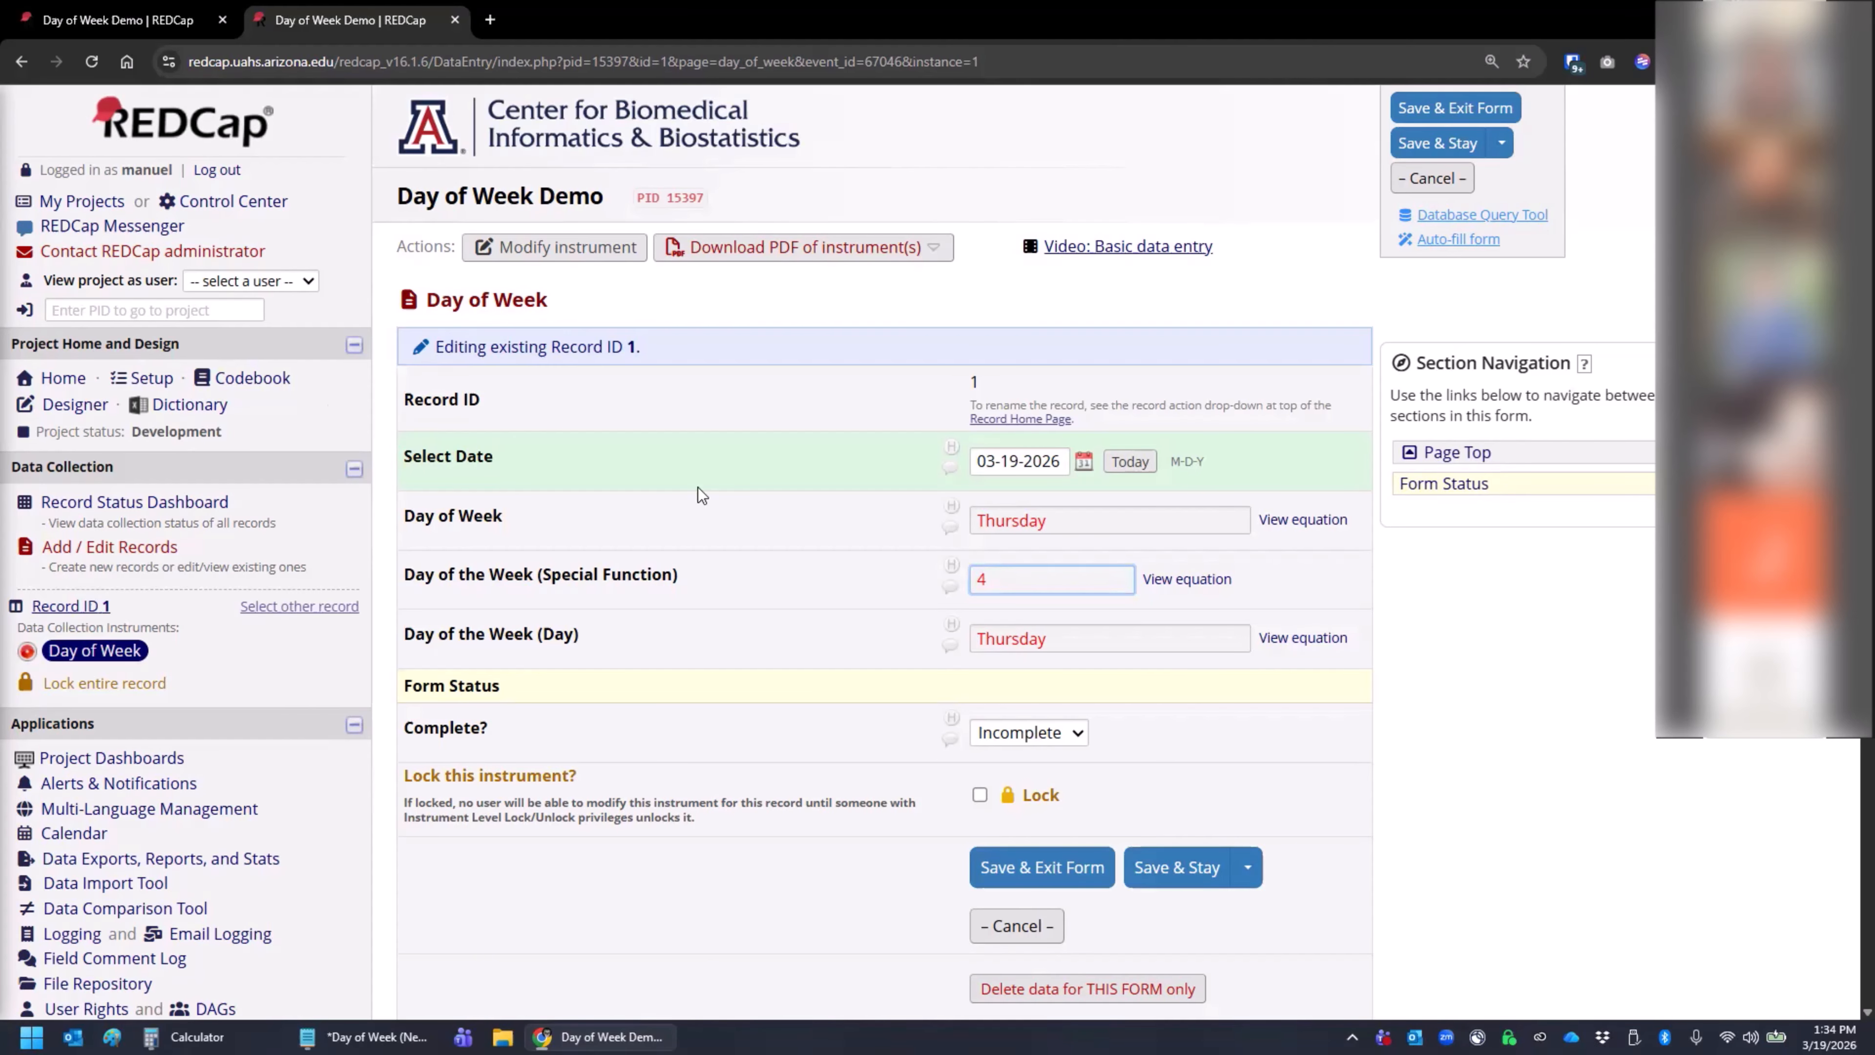
- Add a new field below Day of the Week (Day) with the type Multiple Choice - Drop-down List (Single Answer)
{"action": "left_click", "coordinate": [74, 22]}
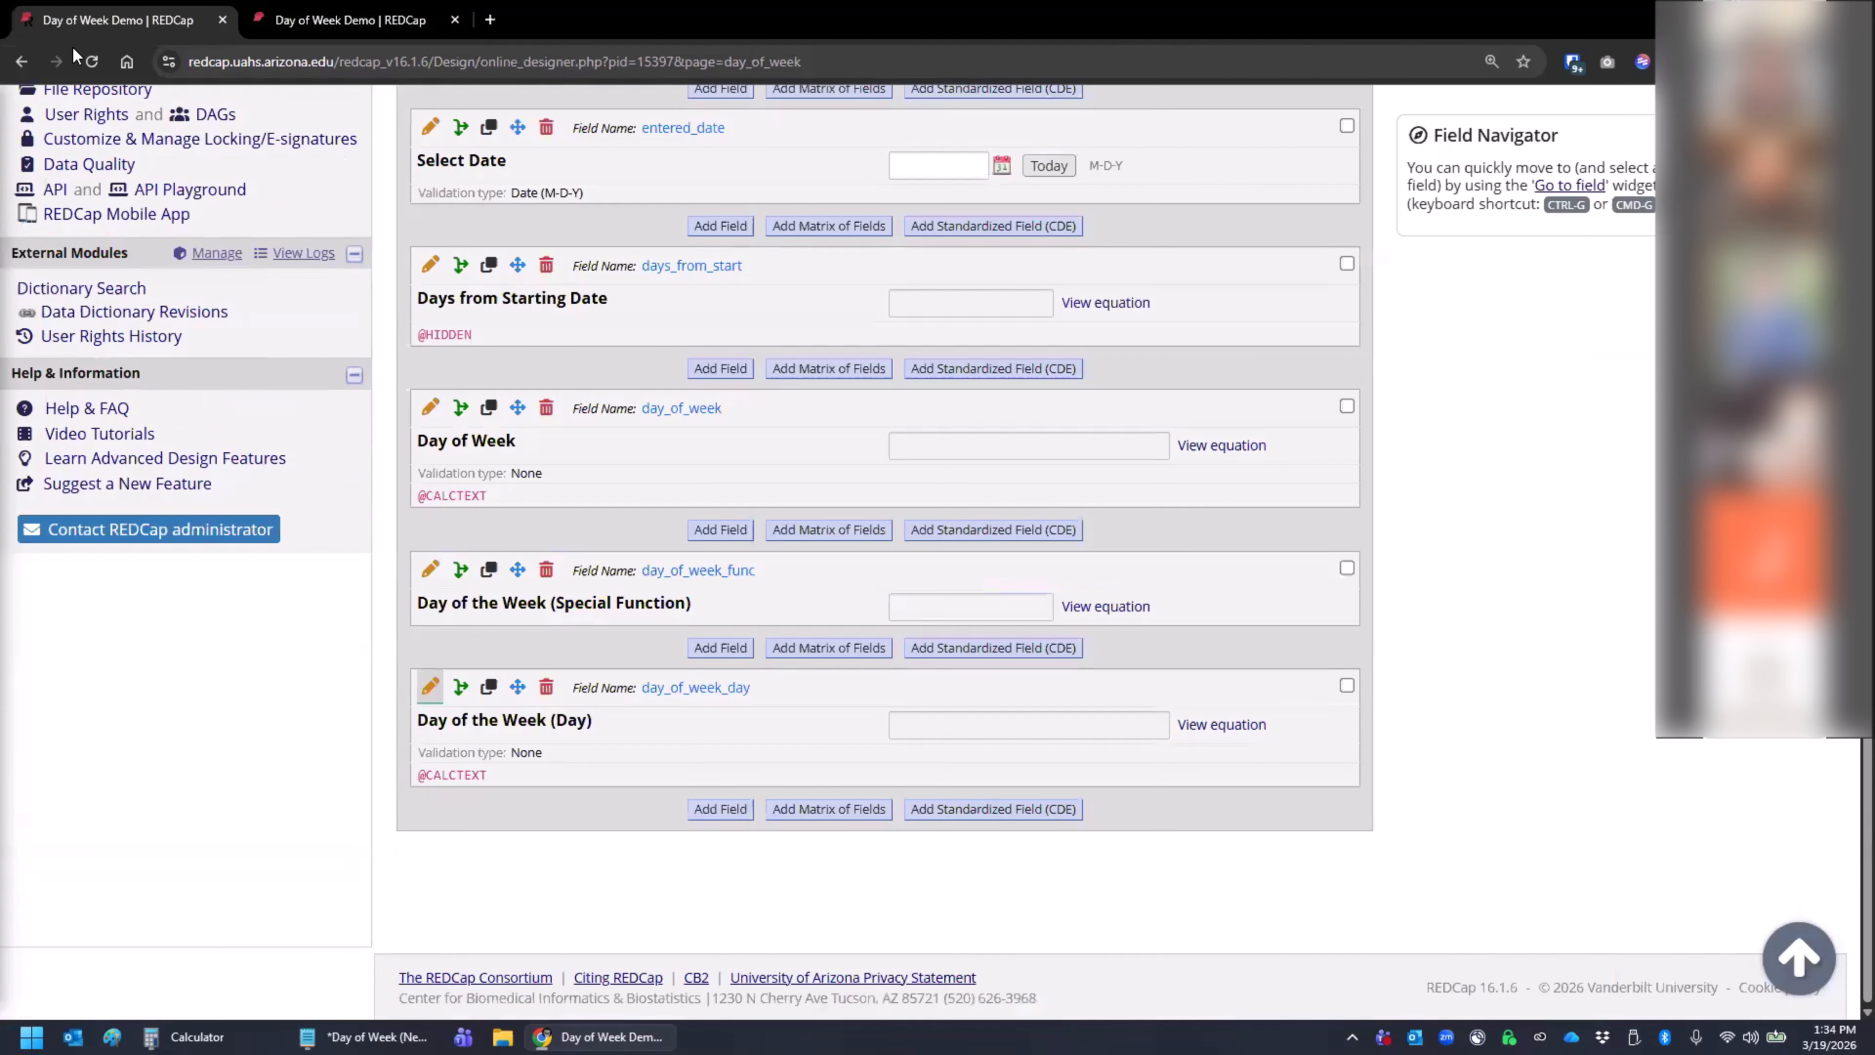
{"action": "left_click", "coordinate": [719, 808]}
{"action": "left_click", "coordinate": [305, 431]}
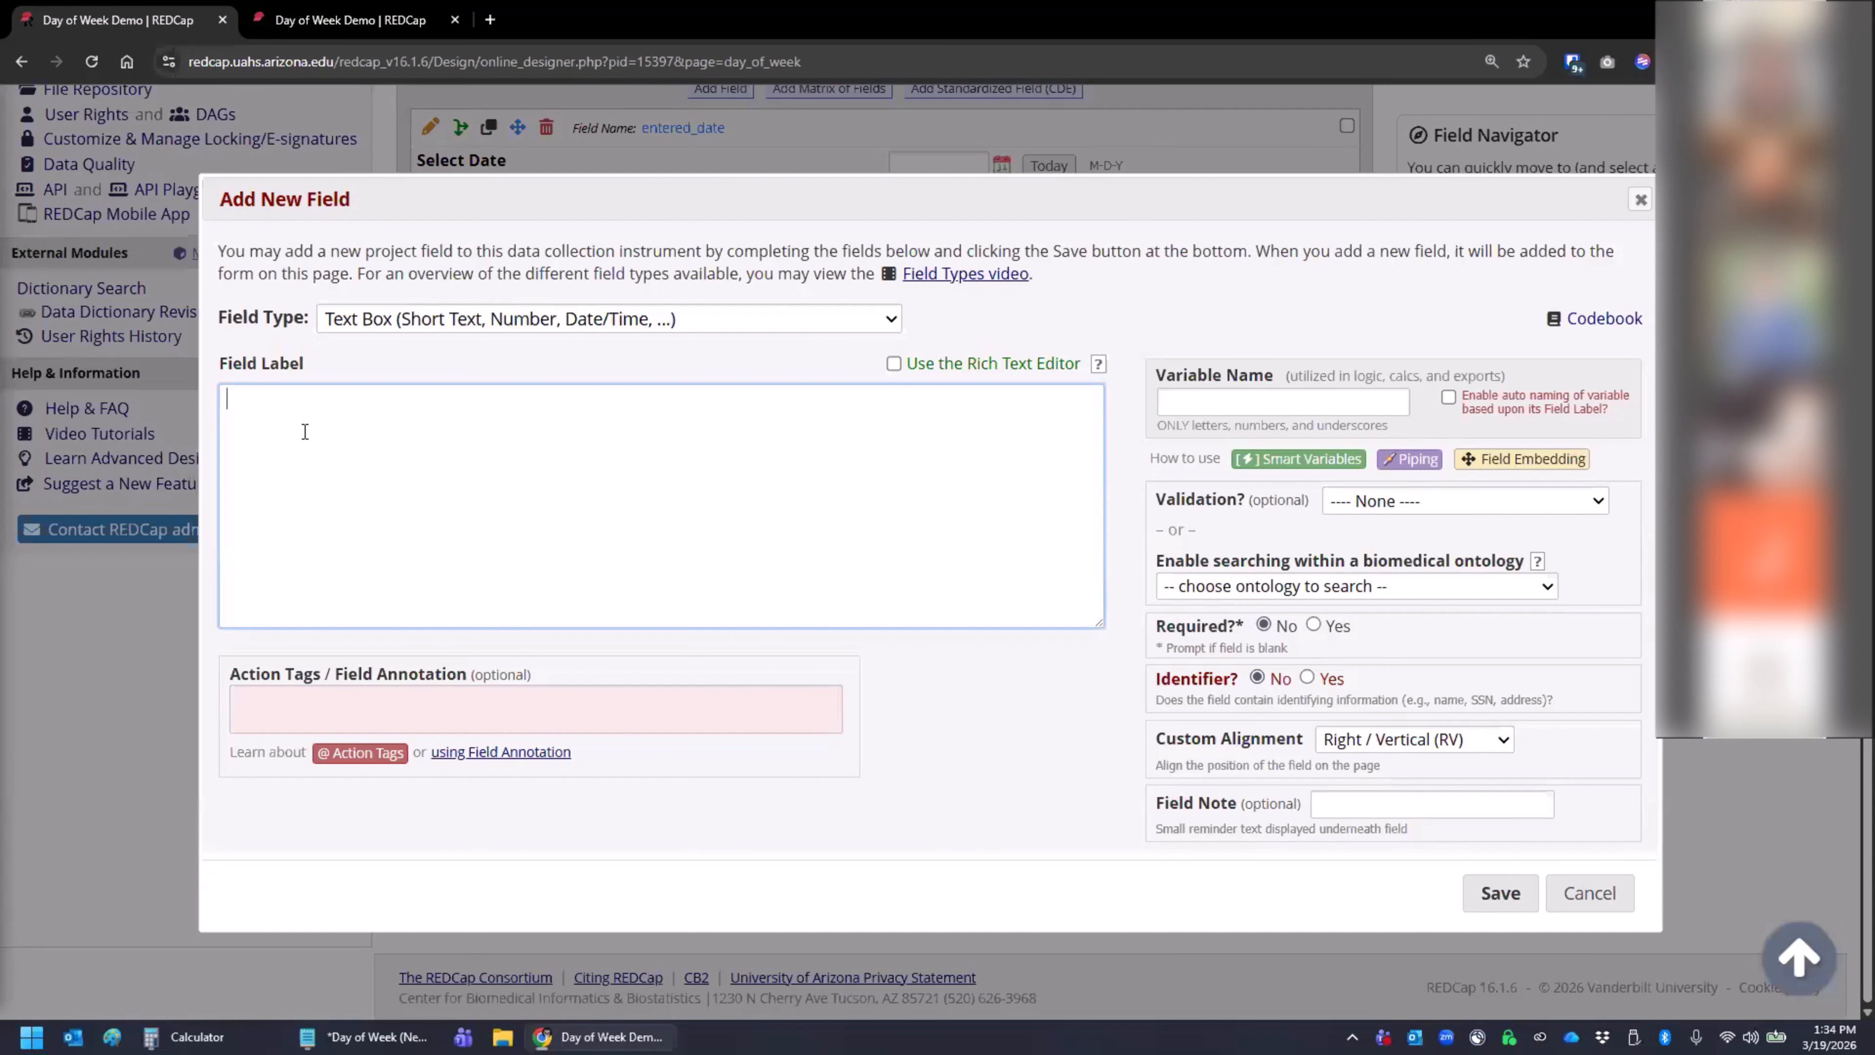
{"action": "left_click", "coordinate": [242, 731]}
{"action": "left_click", "coordinate": [1301, 917]}
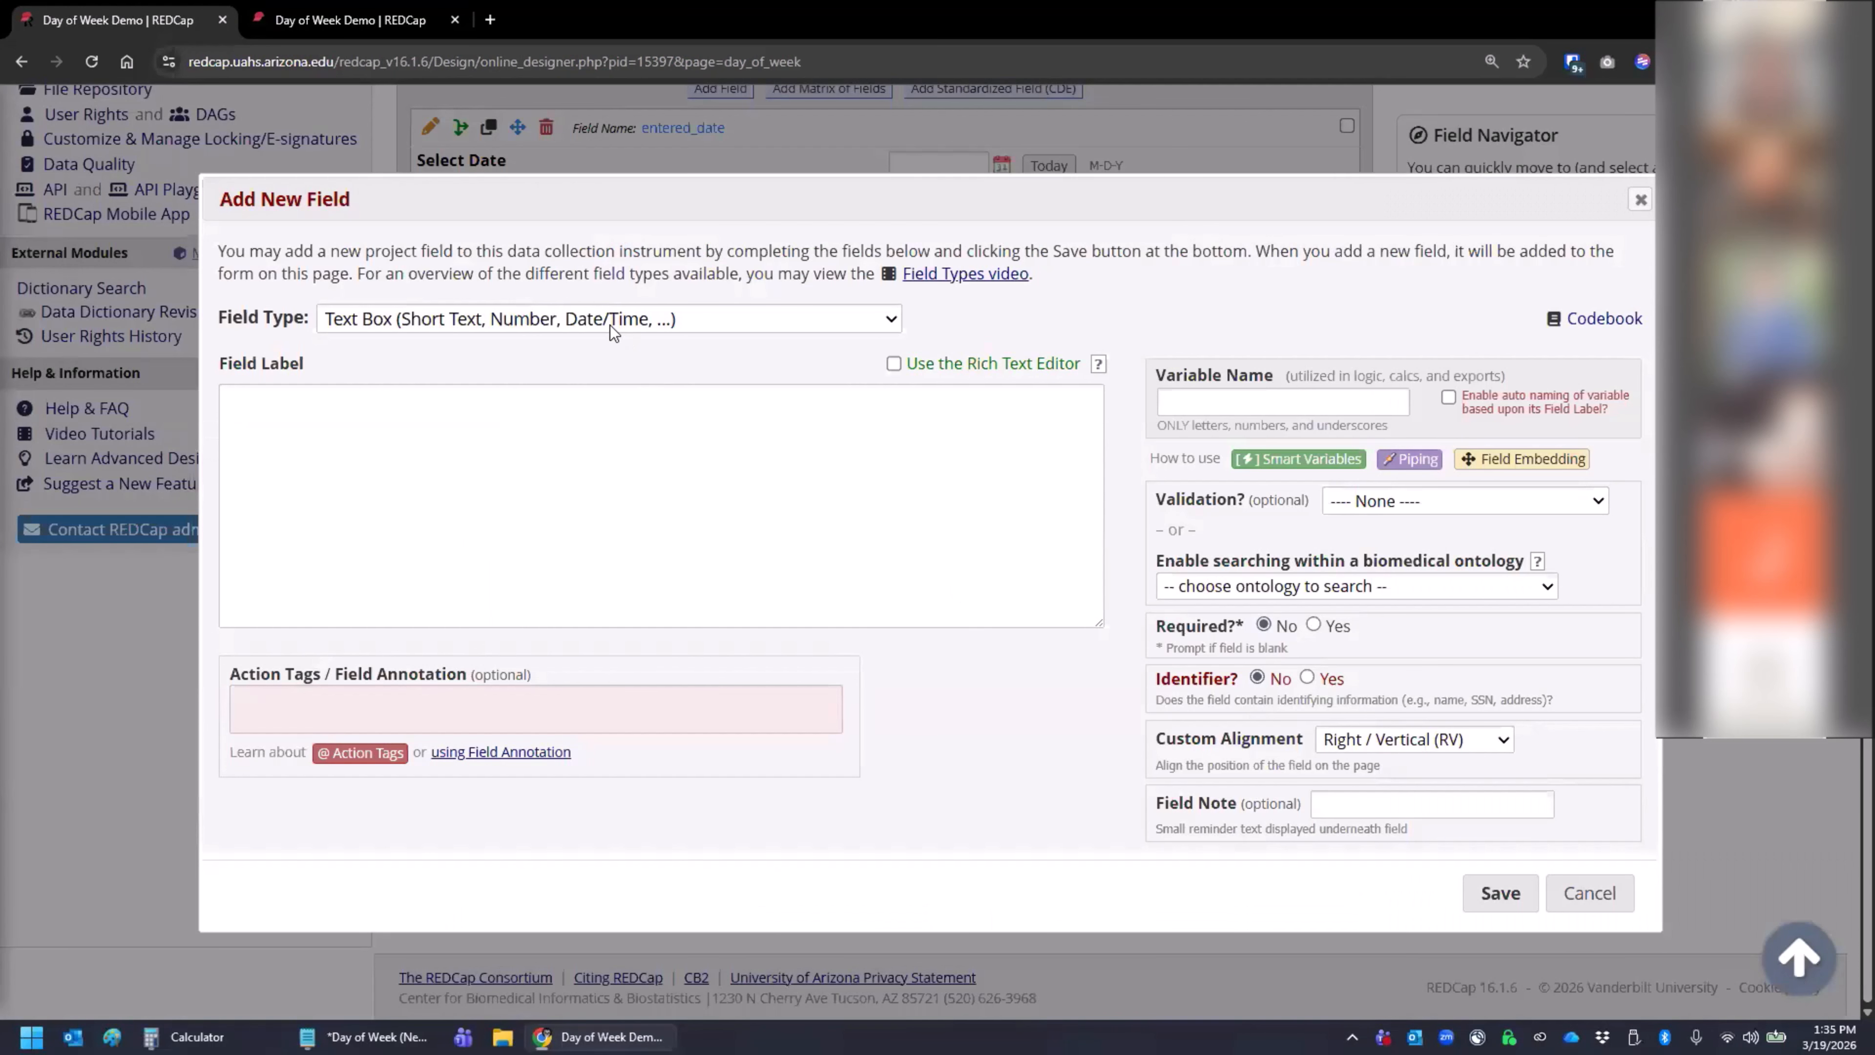
{"action": "left_click", "coordinate": [610, 330]}
{"action": "left_click", "coordinate": [535, 505]}
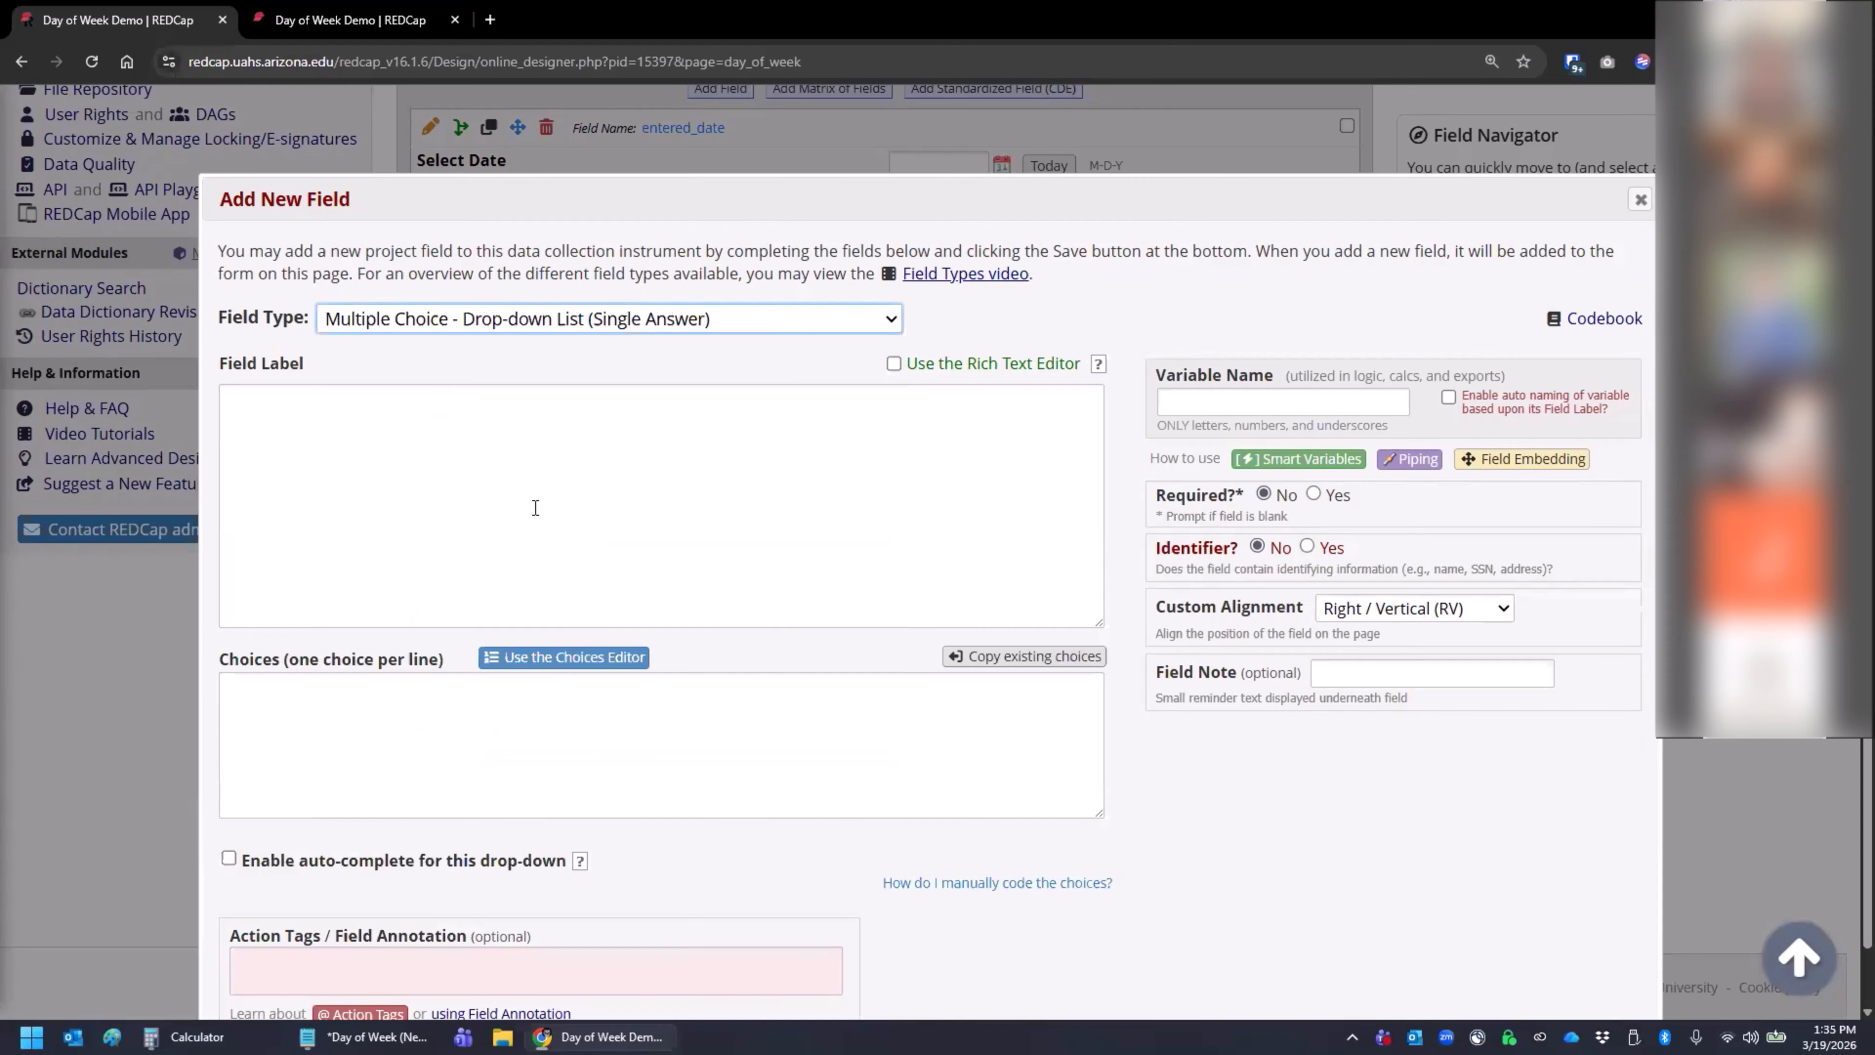
- Enter the coded choices 1, Monday; 2, Tuesday; 3, Wednesday; 4, Thursday; 5, Friday; 6, Saturday; and 7, Sunday, one per line
{"action": "left_click", "coordinate": [410, 734]}
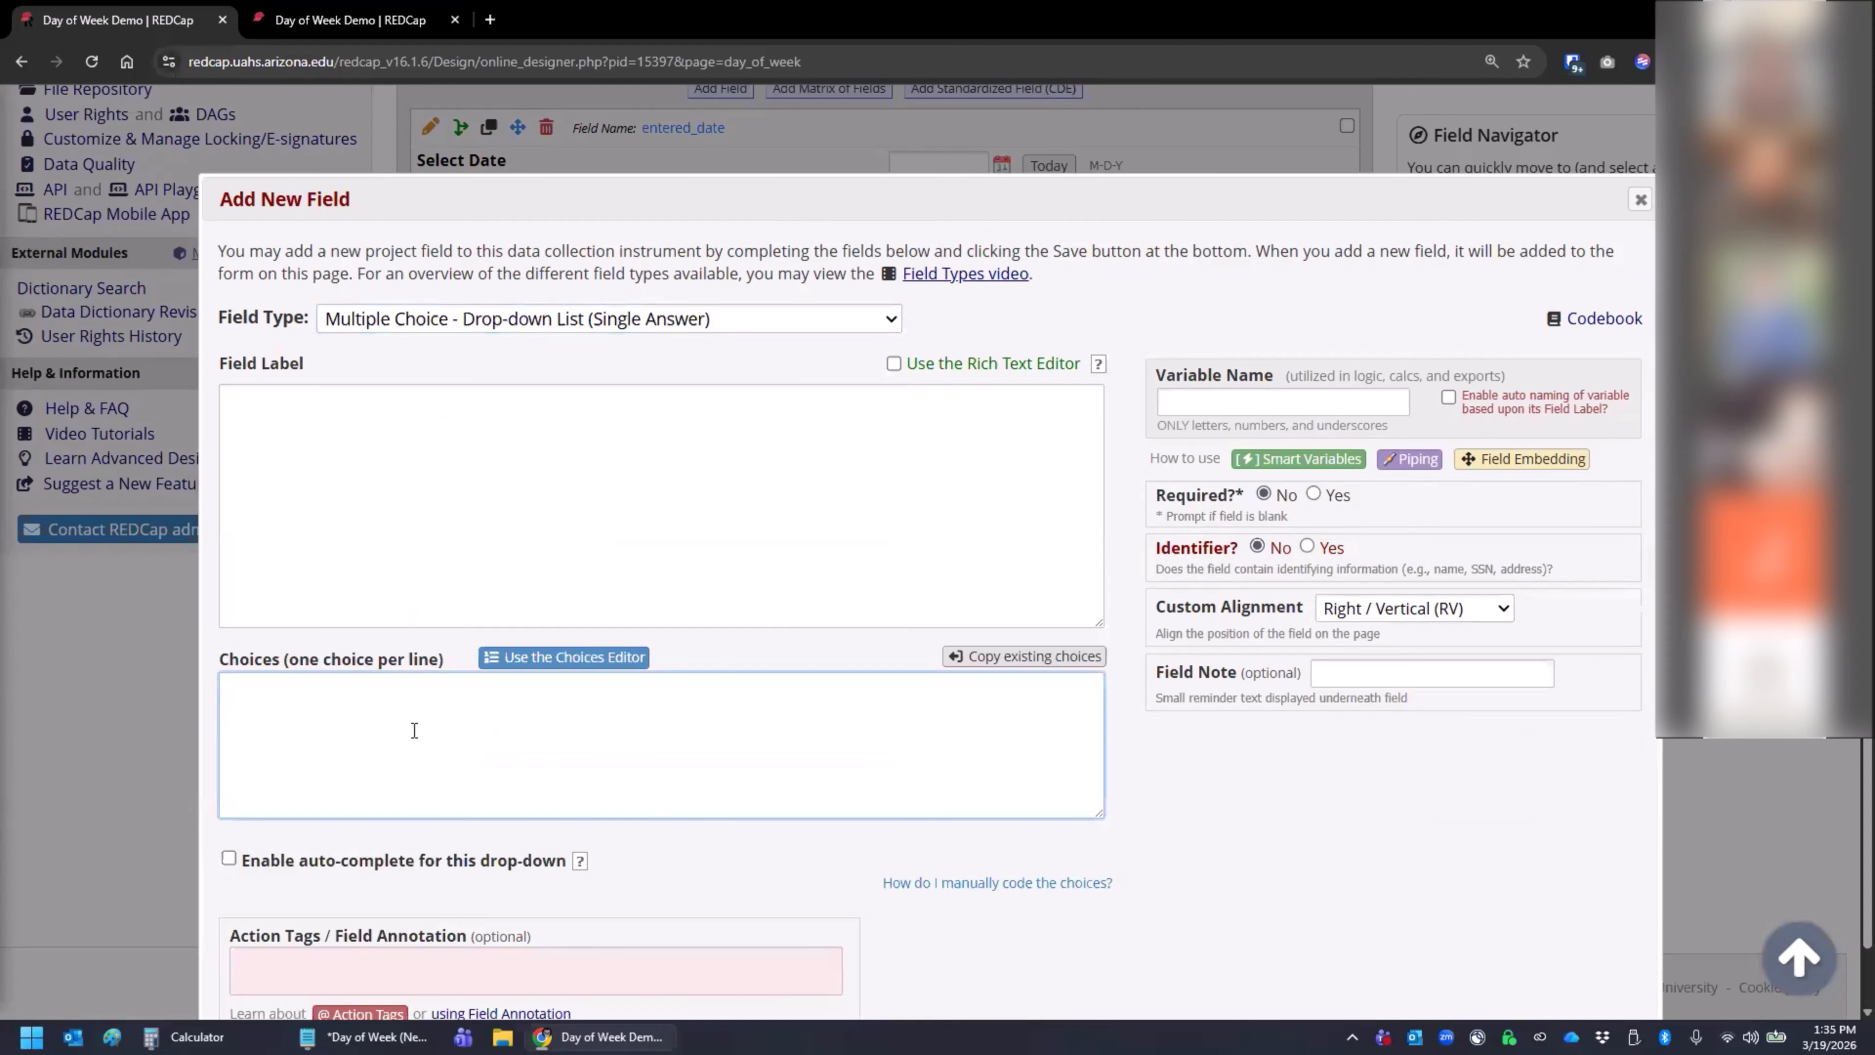
{"action": "type", "text": "1, Monday"}
{"action": "key", "text": "Return"}
{"action": "type", "text": "2, Tuesday"}
{"action": "key", "text": "Return"}
{"action": "type", "text": "3, Wednesday"}
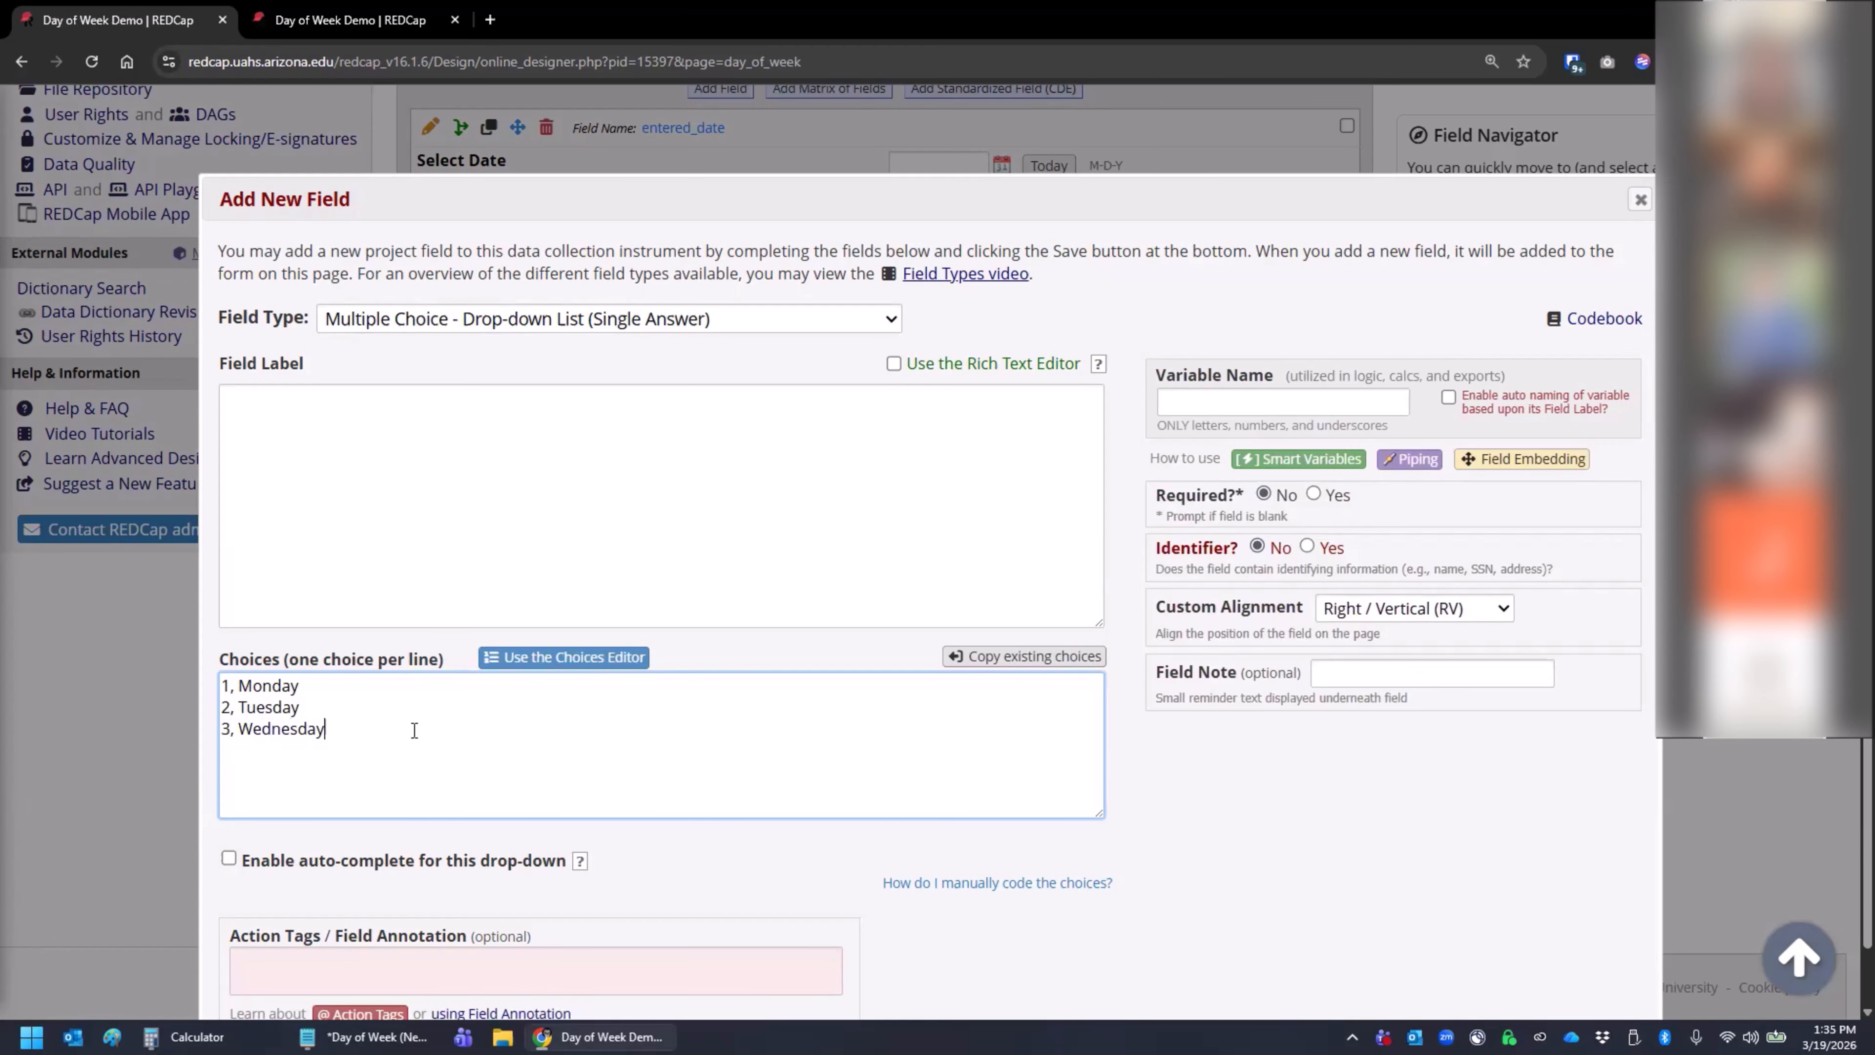
{"action": "key", "text": "Return"}
{"action": "type", "text": "4, Thursday"}
{"action": "key", "text": "Return"}
{"action": "type", "text": "5, Friday"}
{"action": "key", "text": "Return"}
{"action": "type", "text": "6, Sat"}
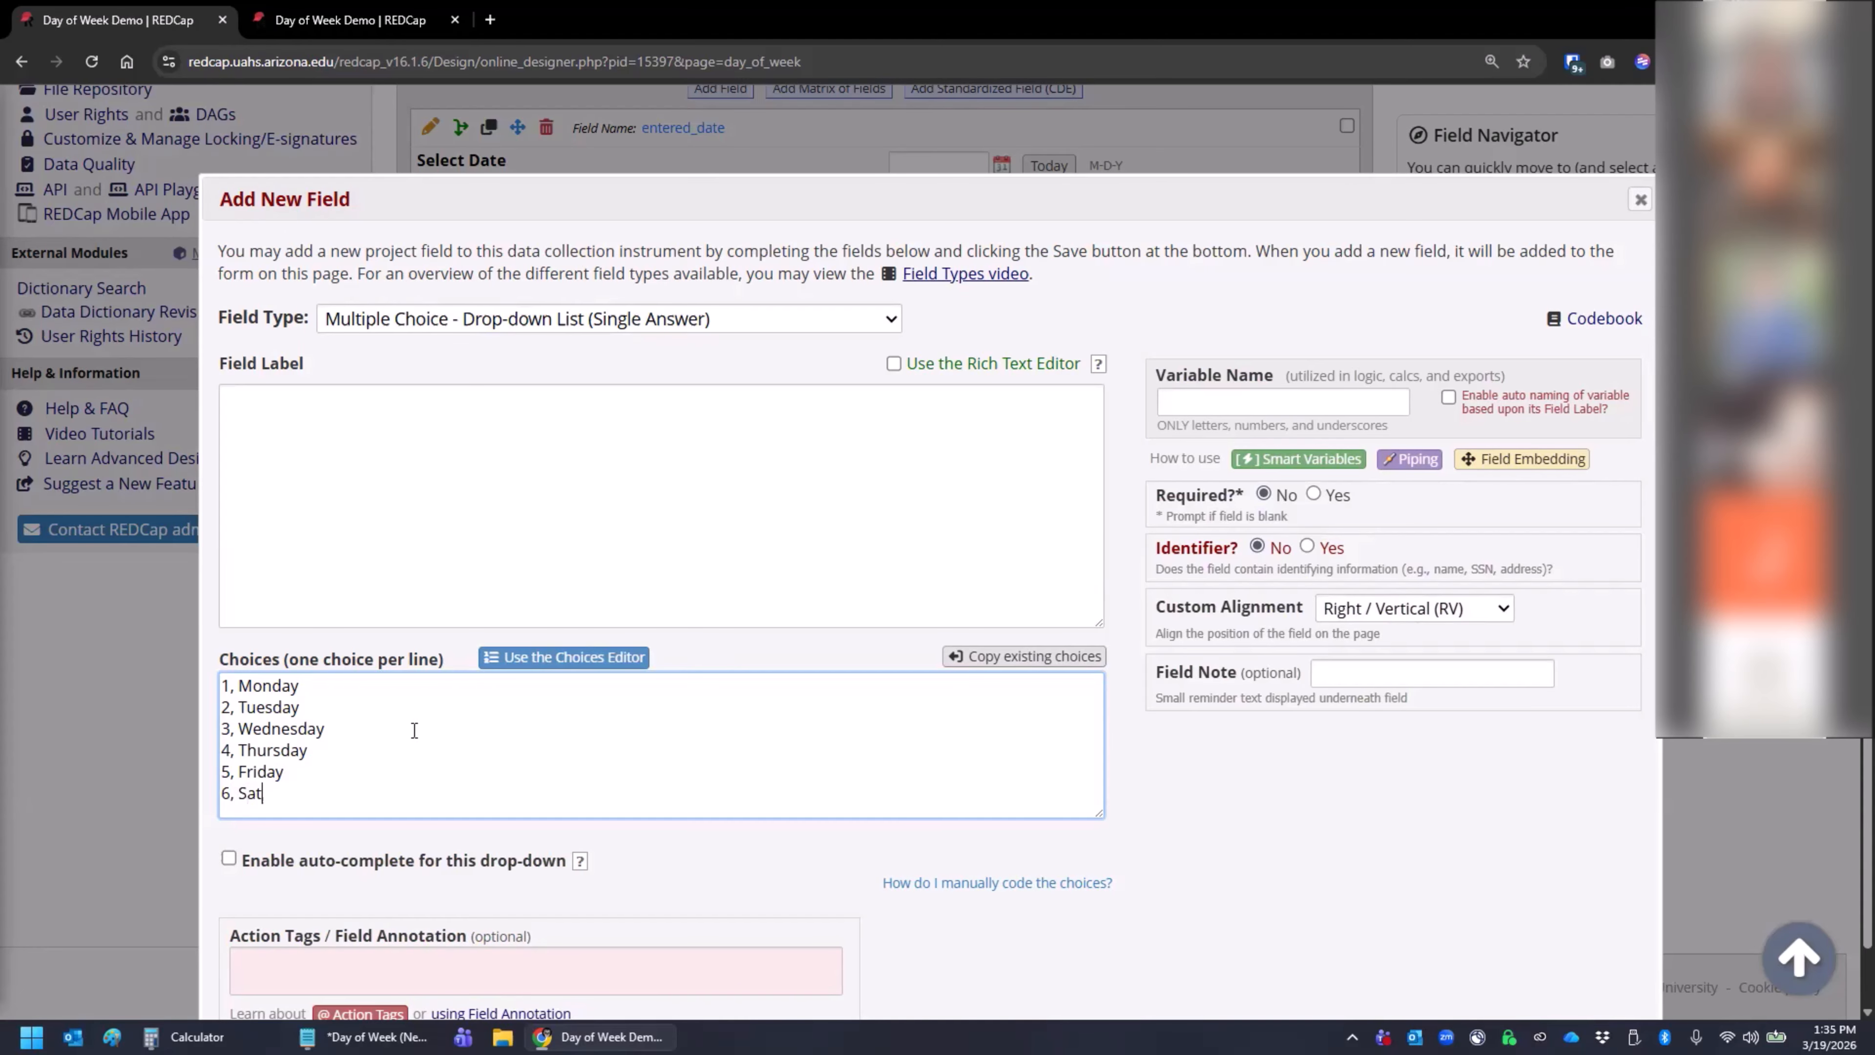
{"action": "type", "text": "urday"}
{"action": "key", "text": "Return"}
{"action": "type", "text": "7, "}
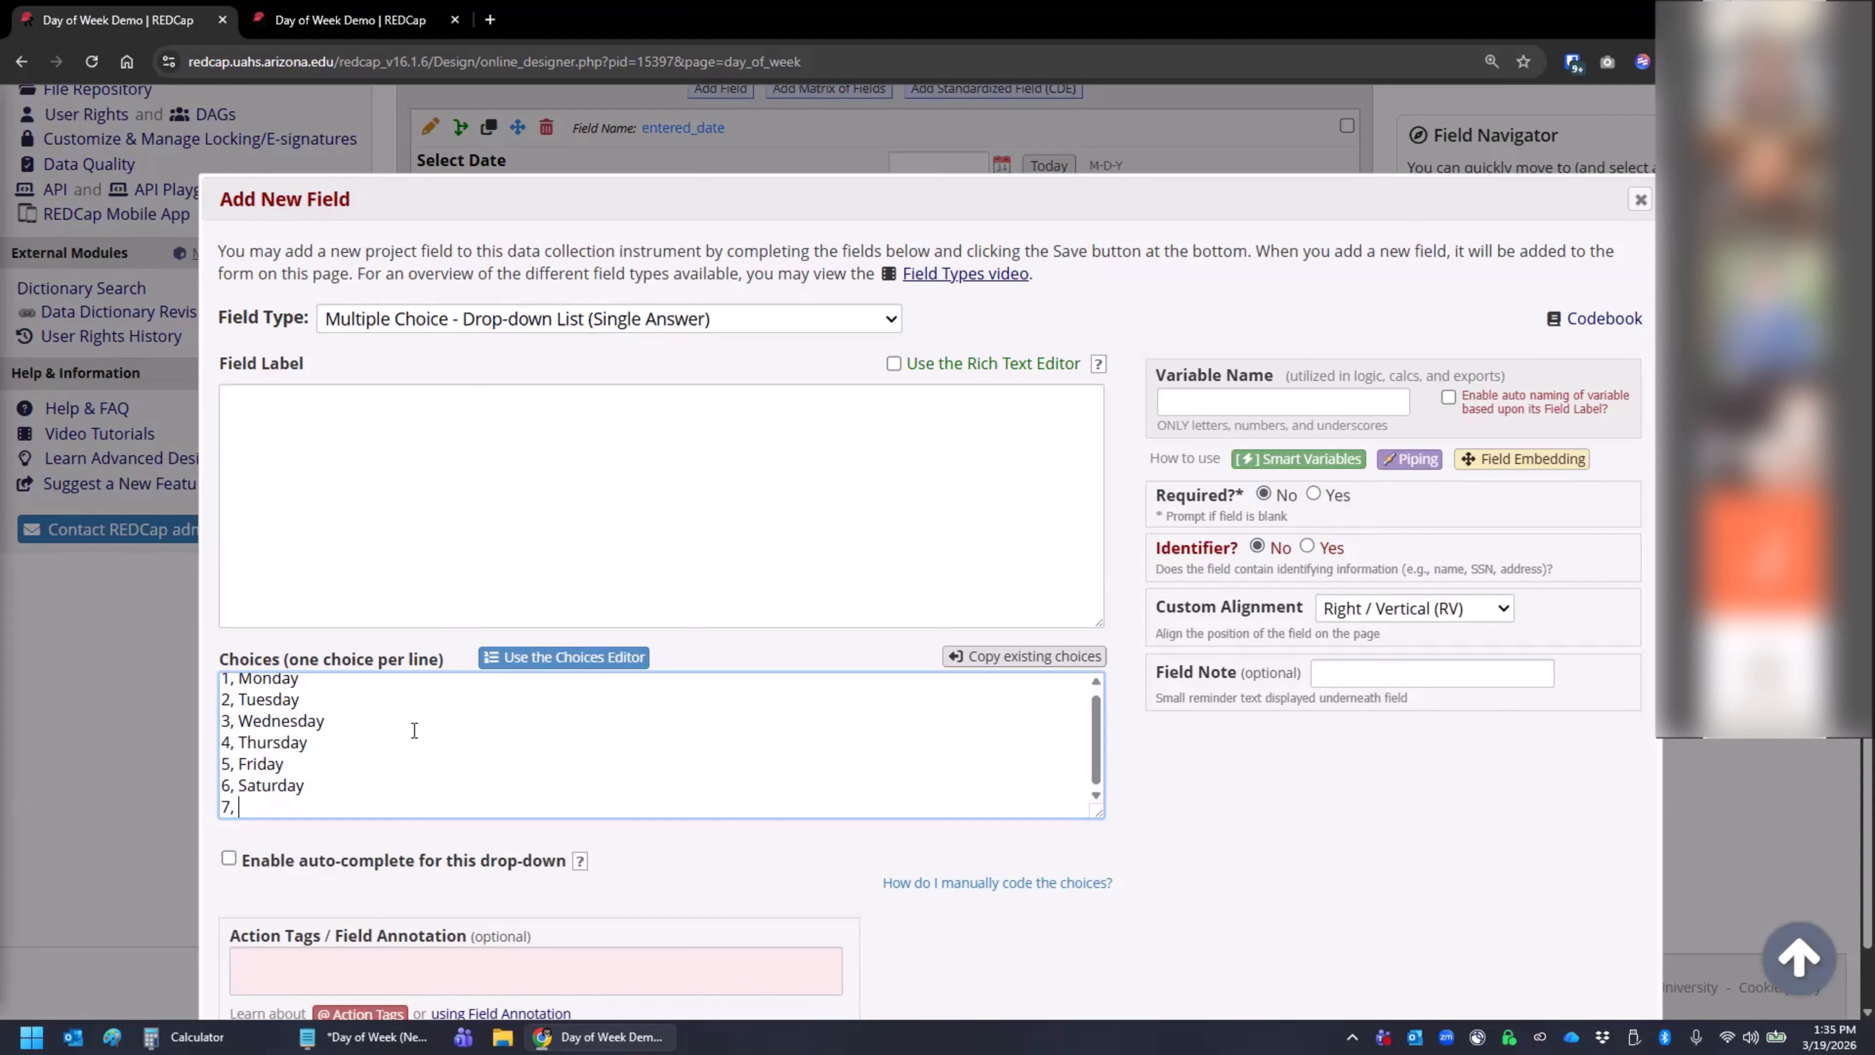
{"action": "type", "text": "Sunday"}
- Set the new drop-down field's variable name to day and its label to Day, and save it
{"action": "scroll", "coordinate": [691, 707], "scroll_direction": "down", "scroll_amount": 2}
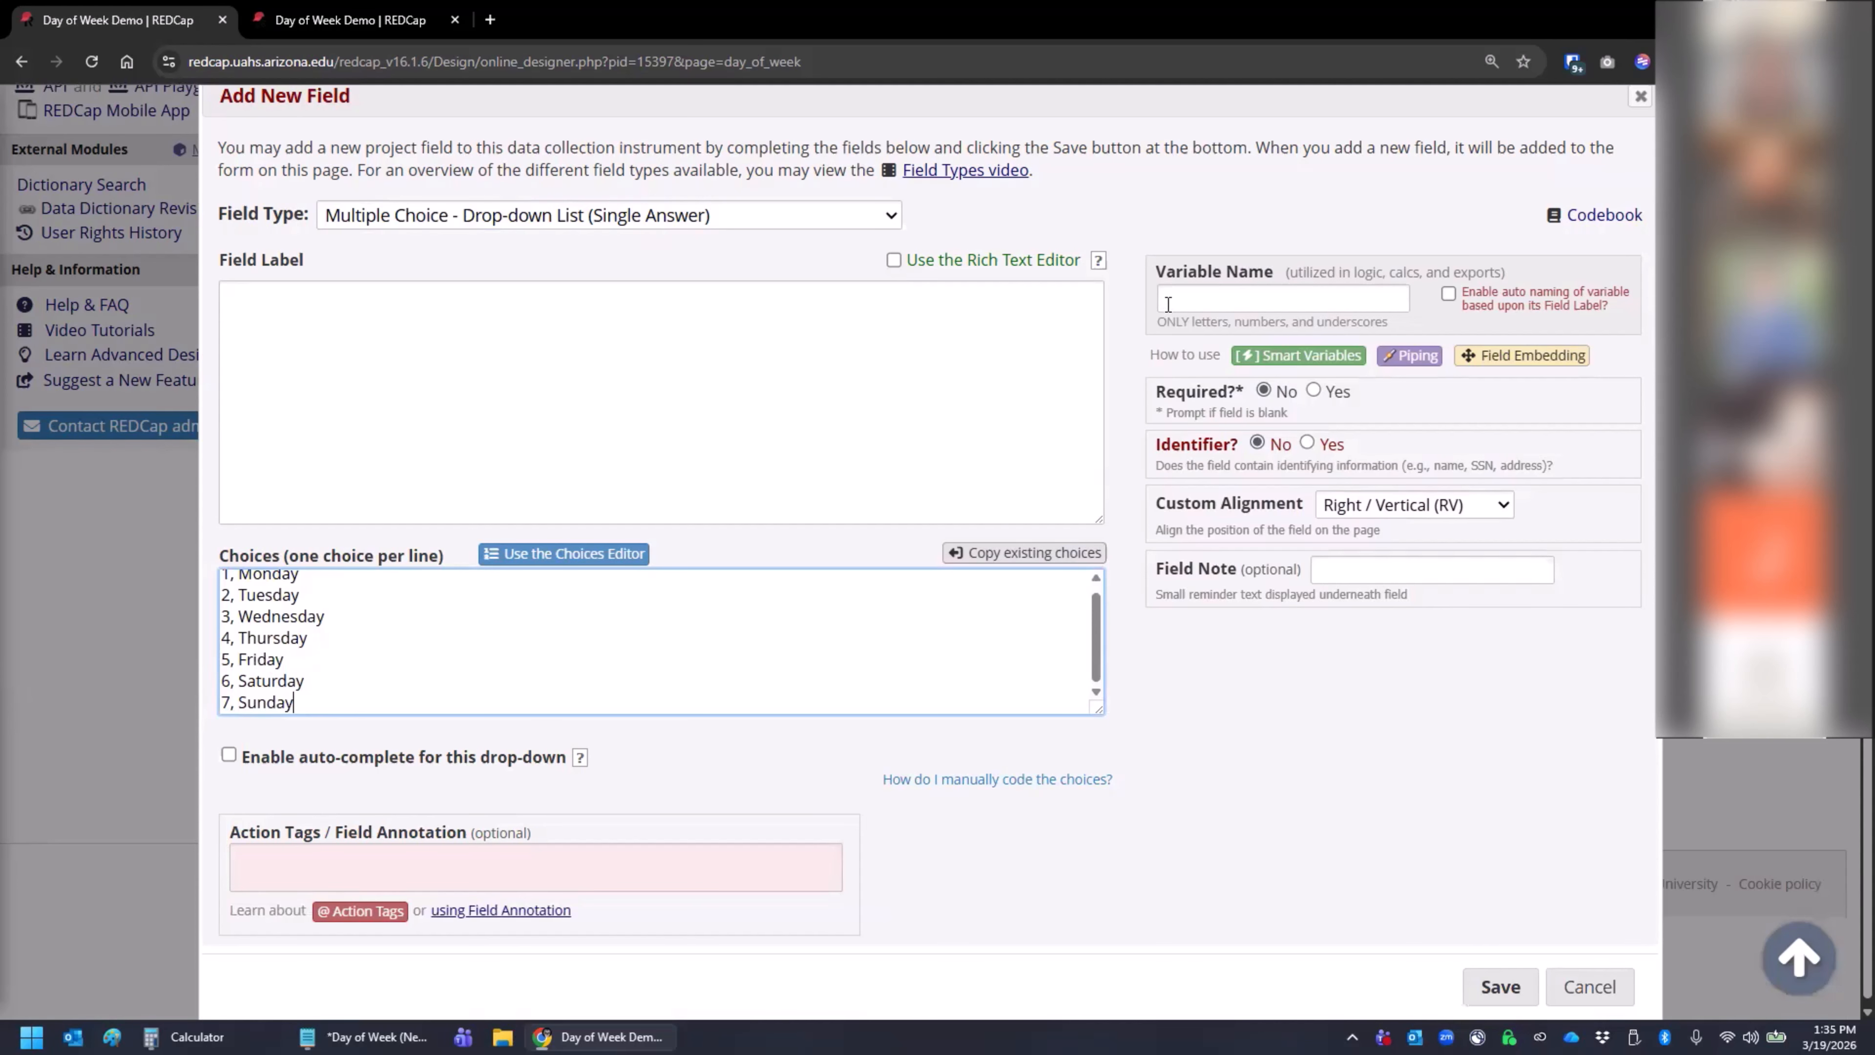
{"action": "left_click", "coordinate": [1178, 294]}
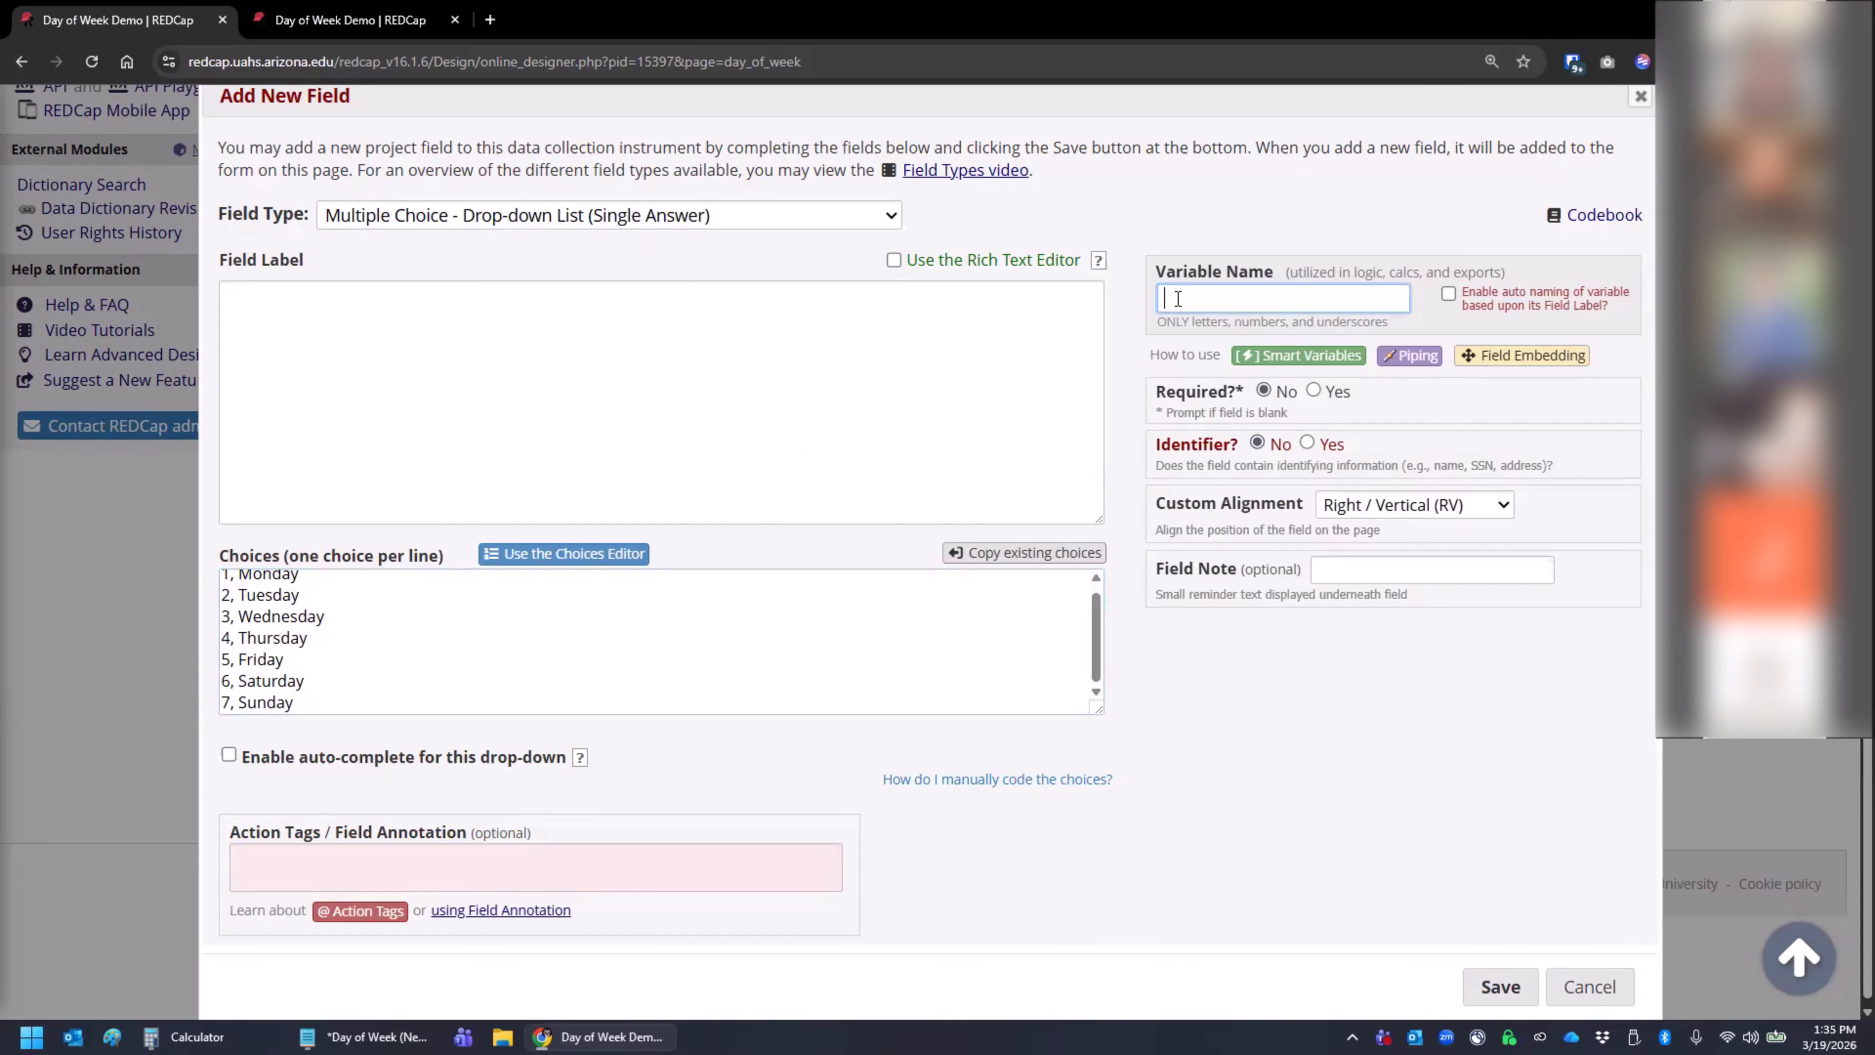
{"action": "type", "text": "day"}
{"action": "left_click", "coordinate": [937, 391]}
{"action": "type", "text": "Day"}
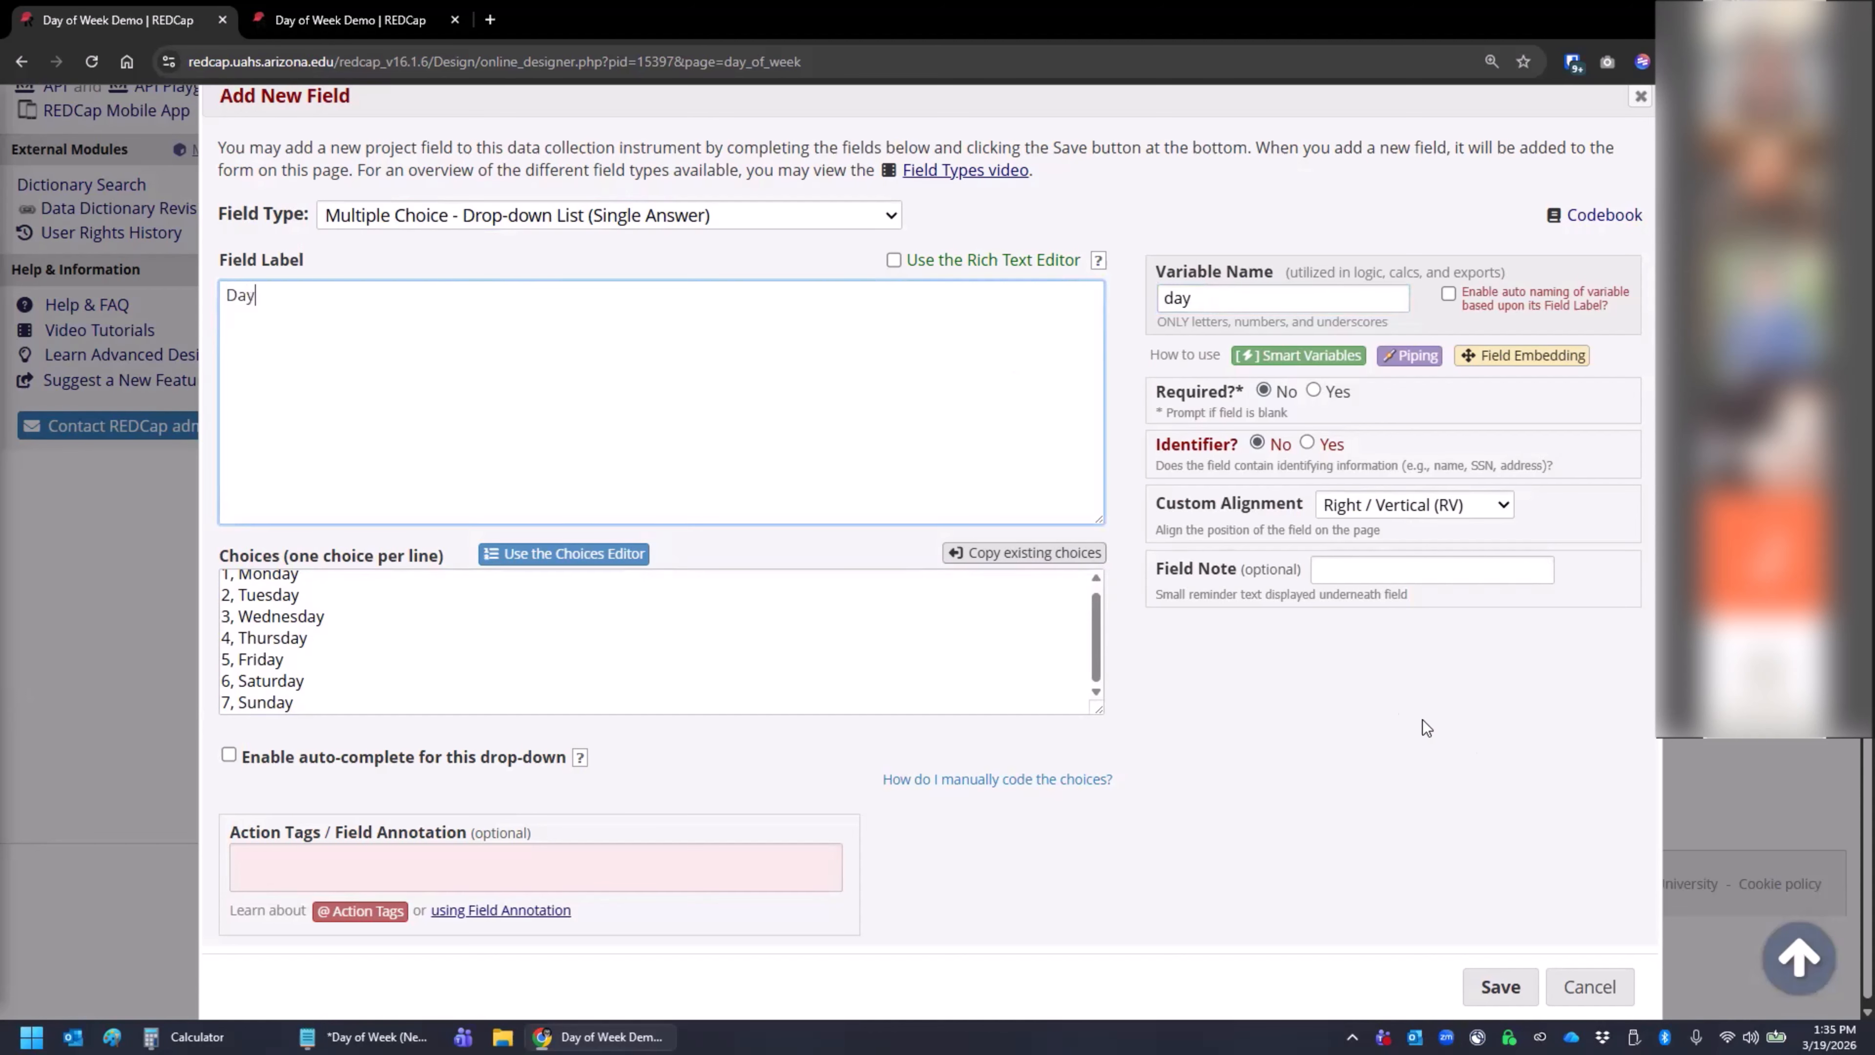
{"action": "left_click", "coordinate": [1500, 986]}
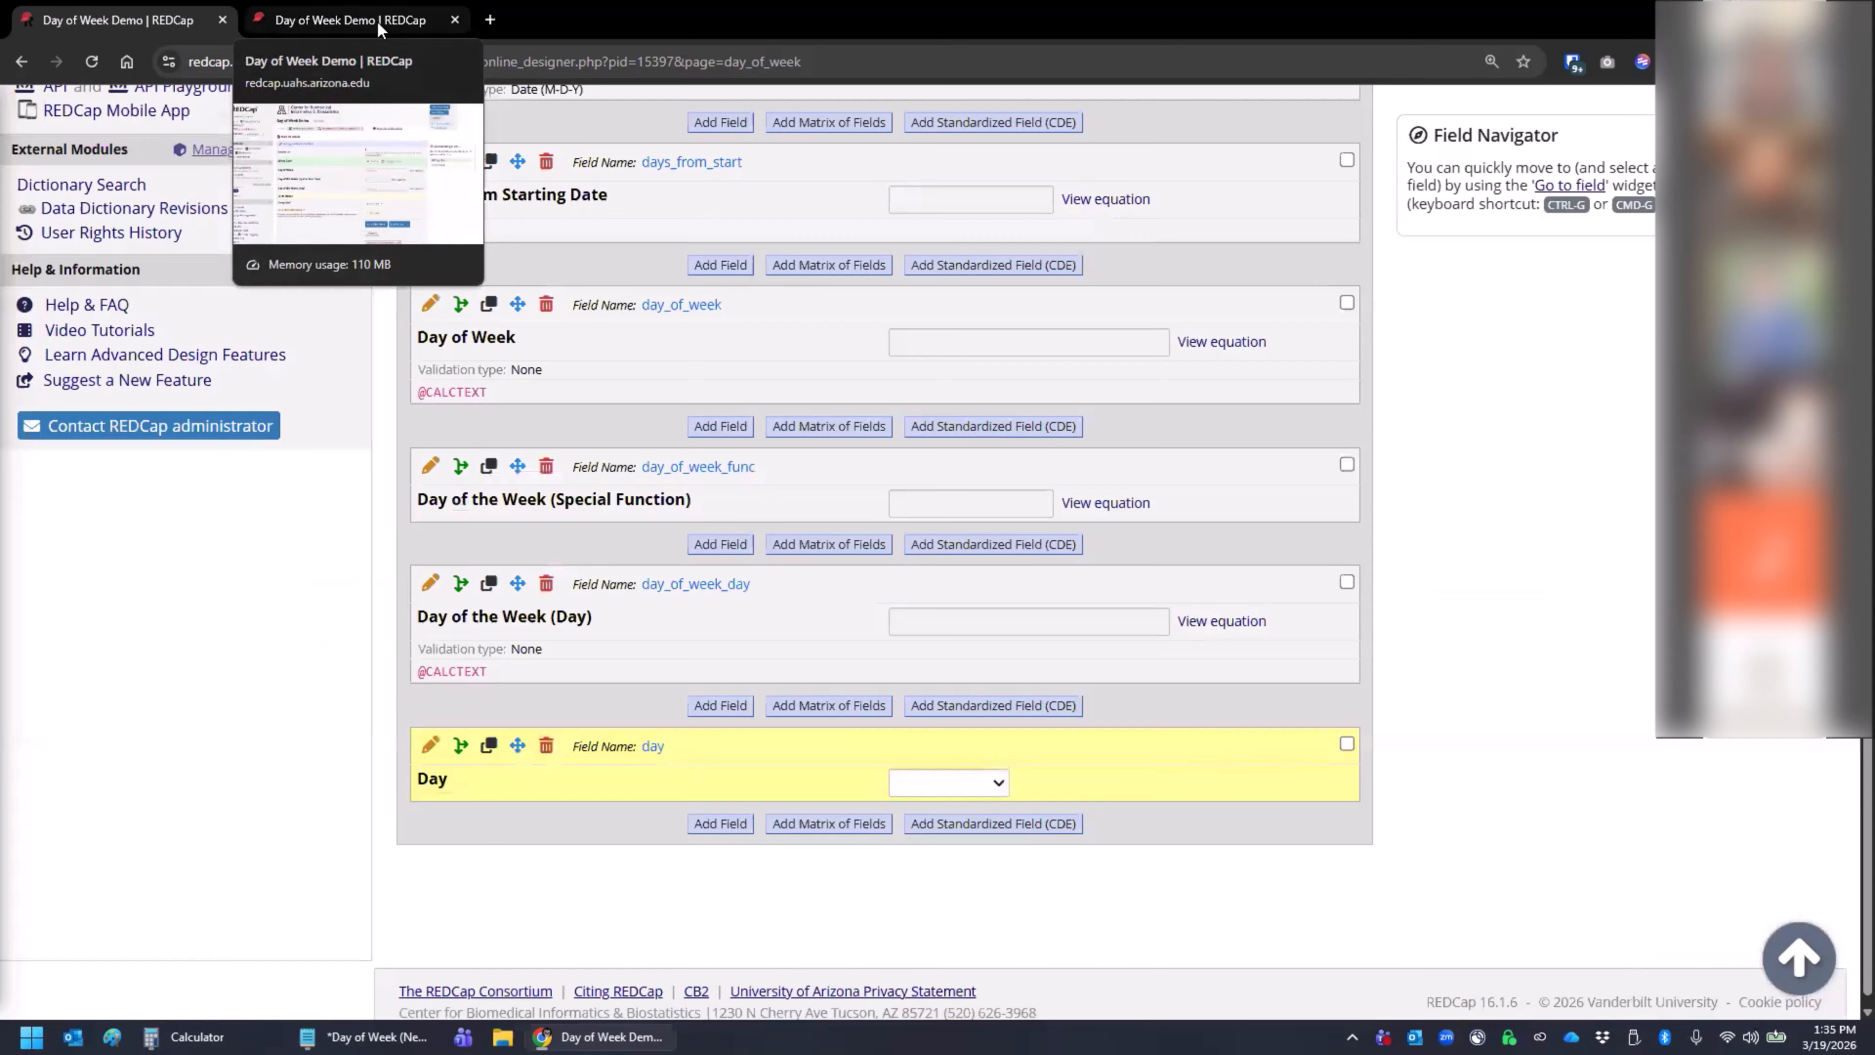
- Reload record 1's Day of Week form and display the choices of the Day drop-down
{"action": "left_click", "coordinate": [379, 22]}
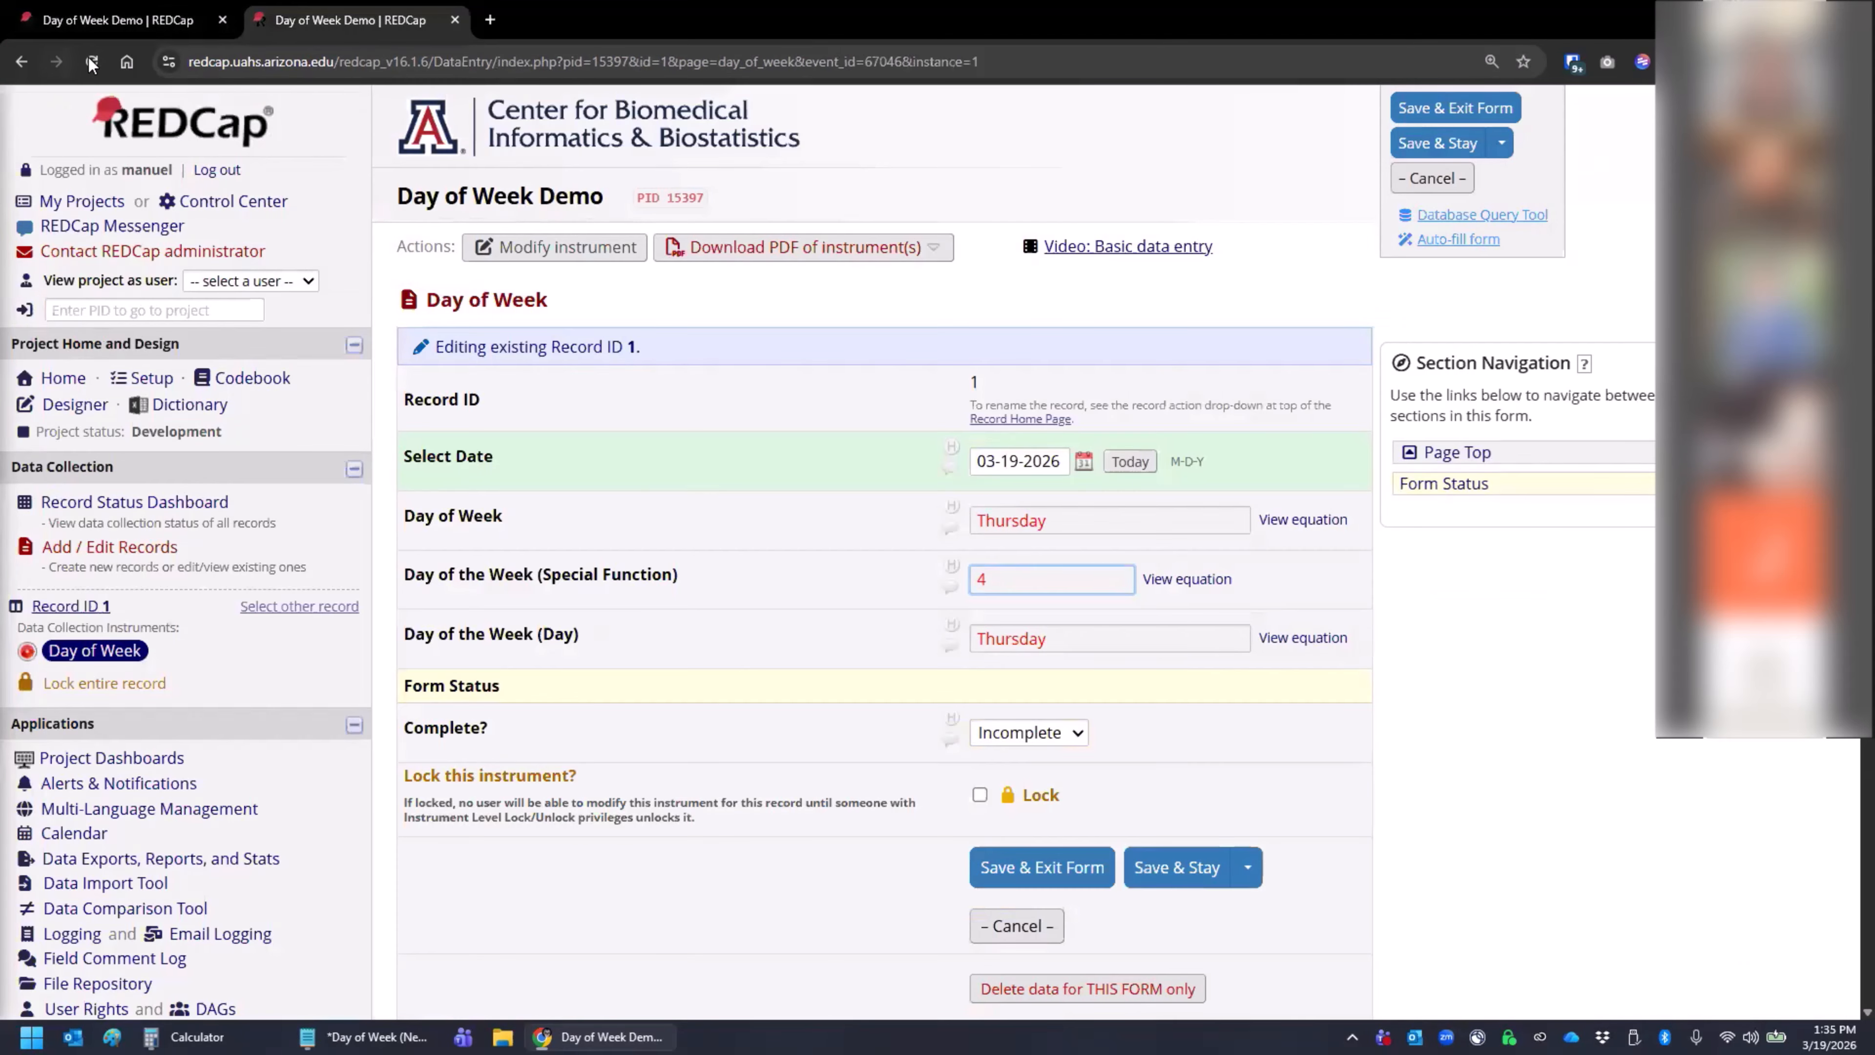
{"action": "left_click", "coordinate": [92, 61]}
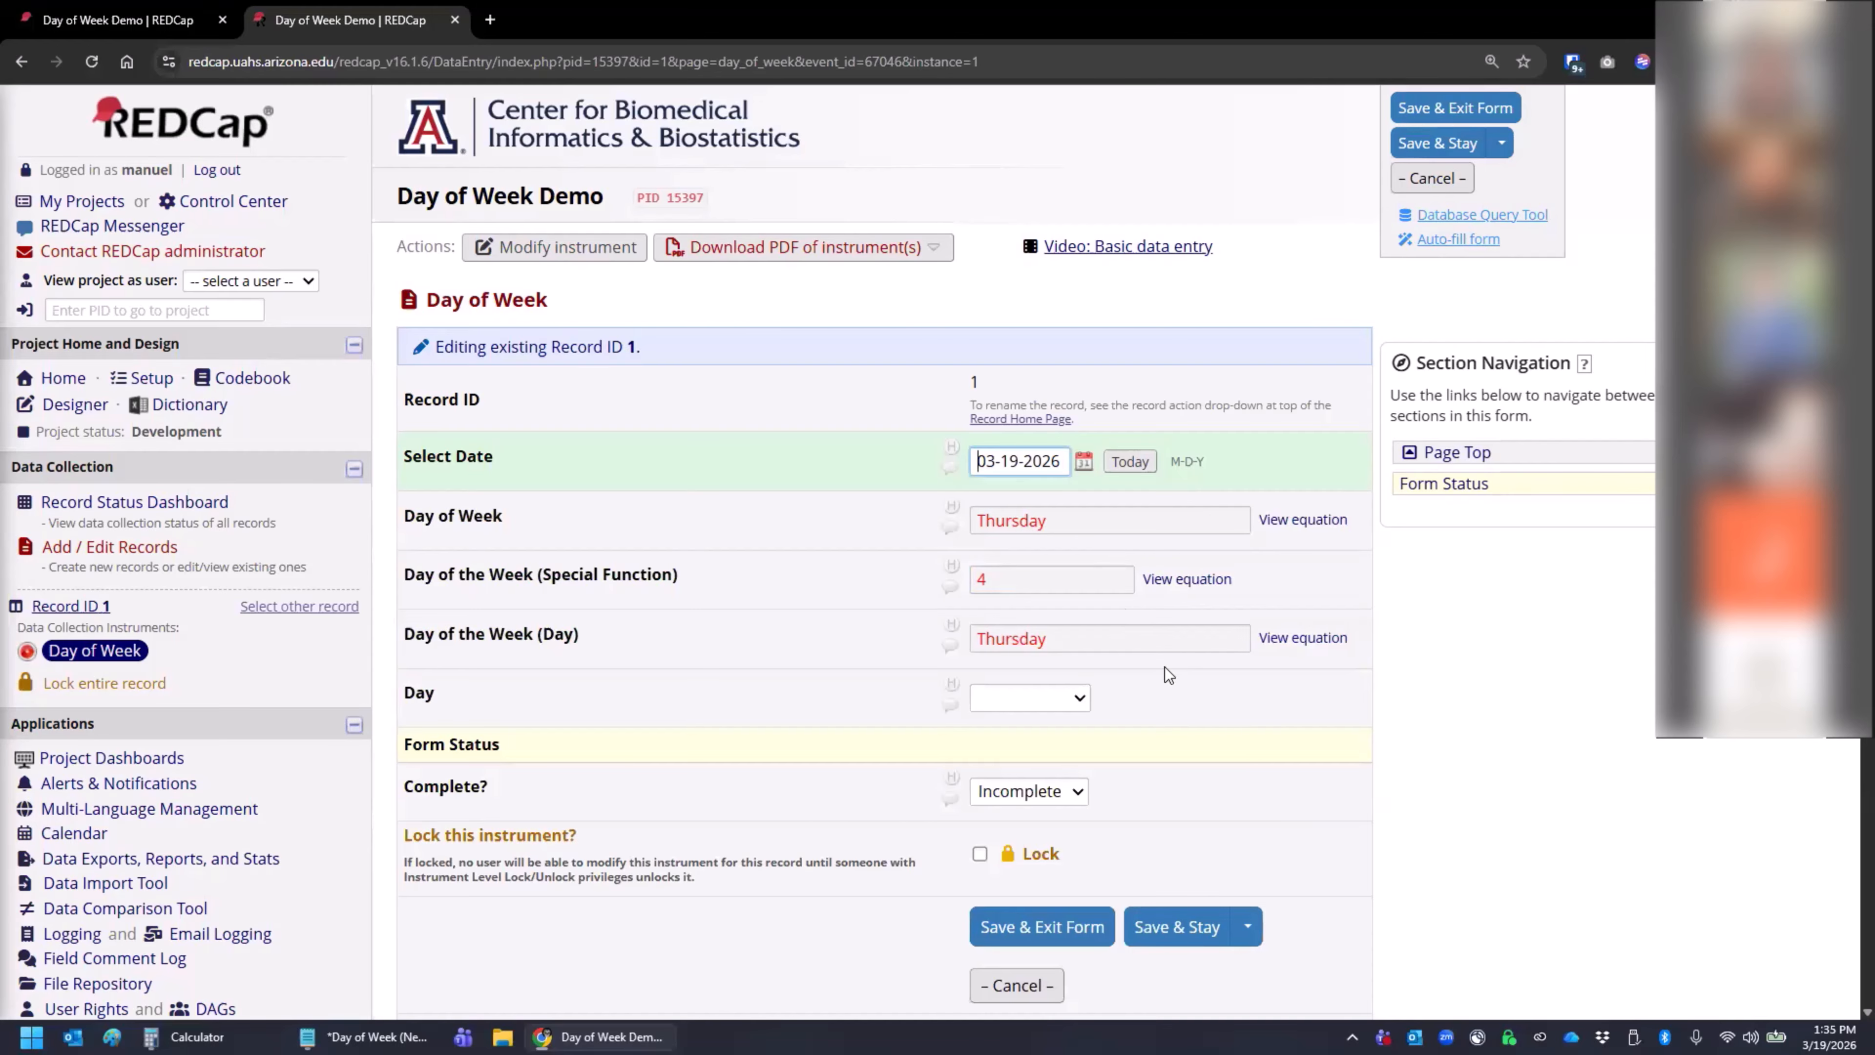
{"action": "left_click", "coordinate": [1082, 697]}
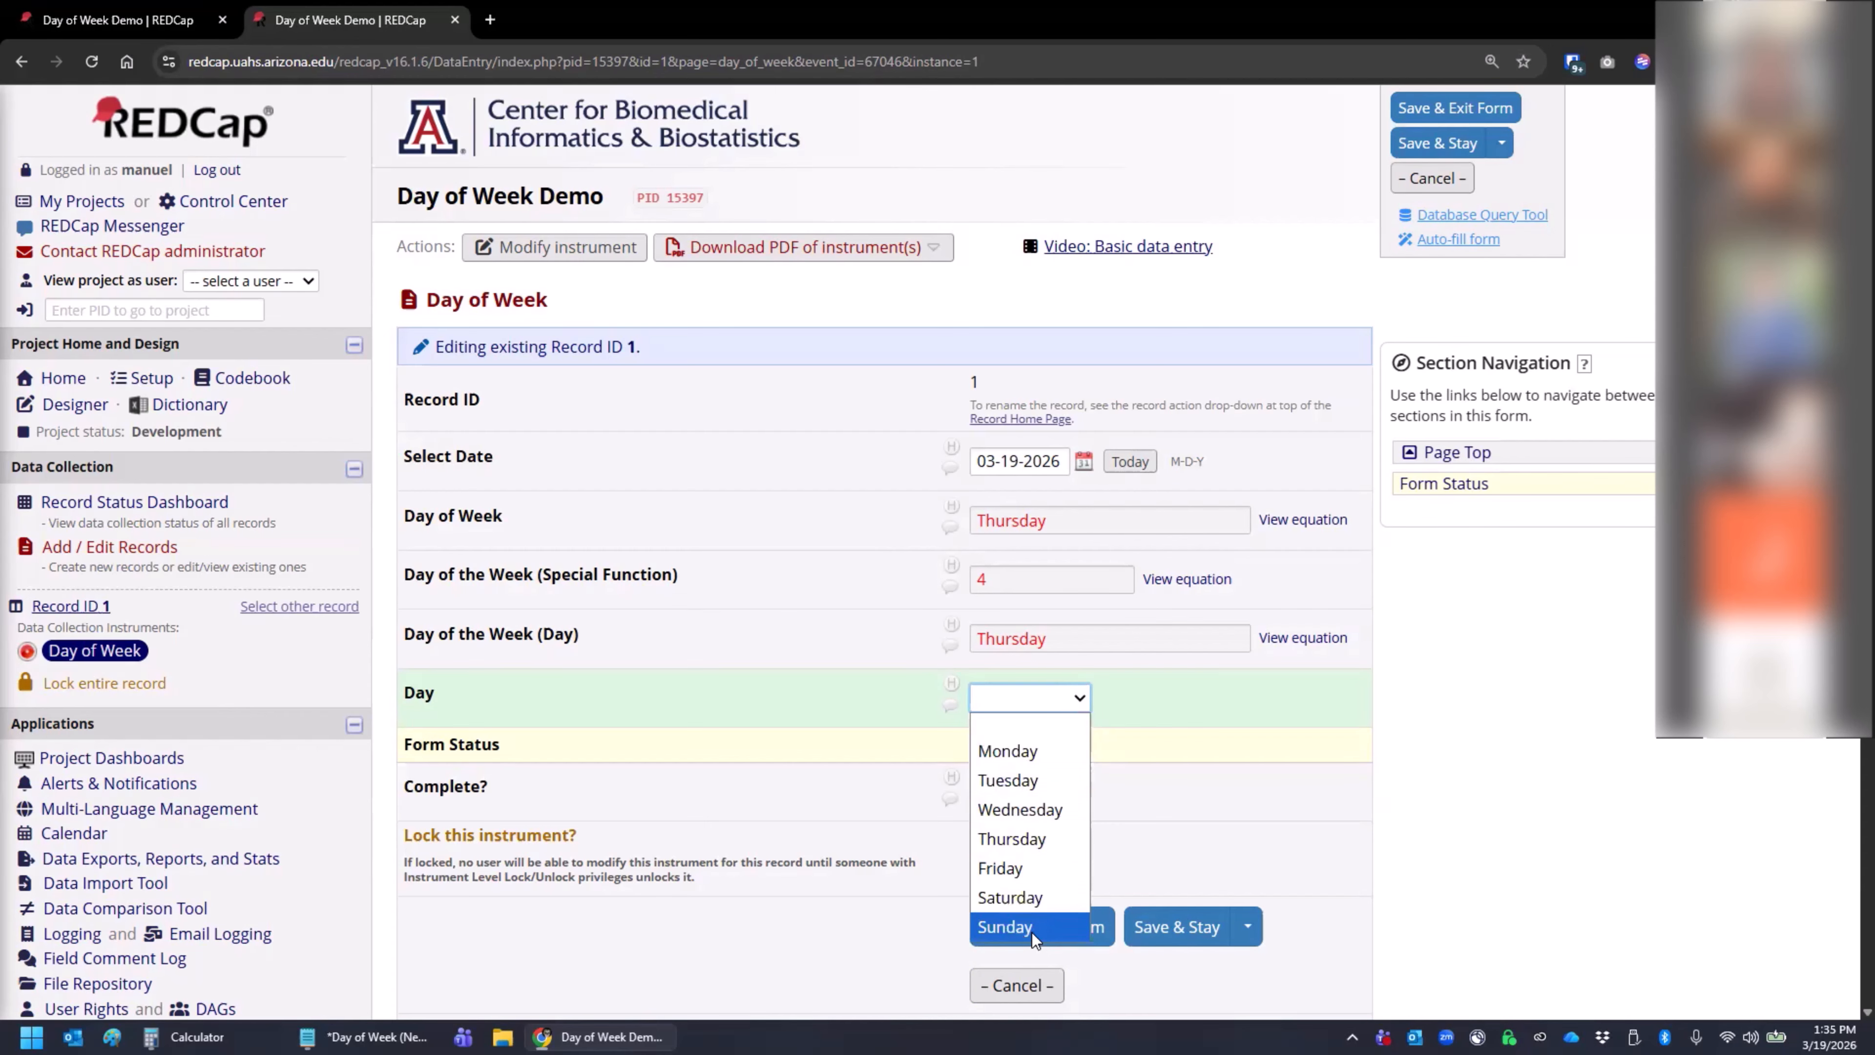
- Choose Thursday in record 1's Day drop-down
{"action": "left_click", "coordinate": [1527, 759]}
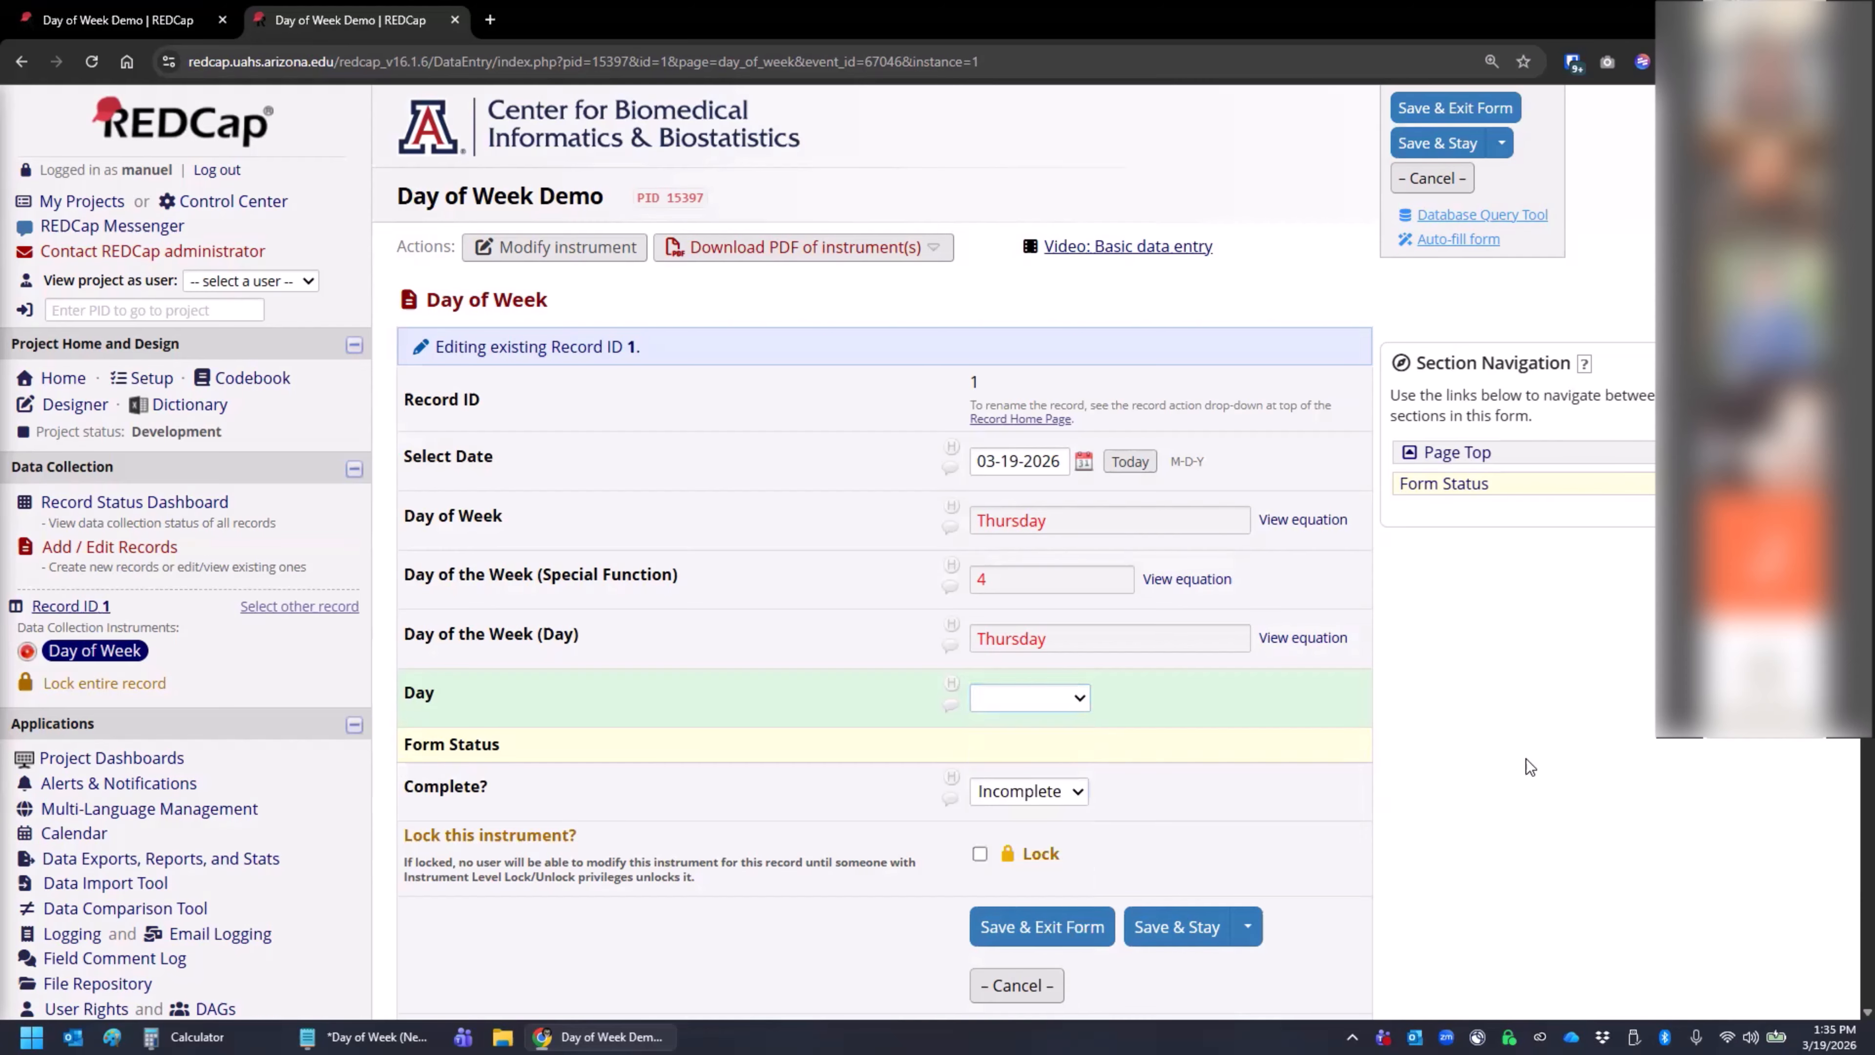
{"action": "left_click", "coordinate": [1016, 697]}
{"action": "left_click", "coordinate": [1008, 838]}
- Edit the Day drop-down field in the Online Designer and open its action tags in the Logic Editor
{"action": "mouse_move", "coordinate": [365, 1036]}
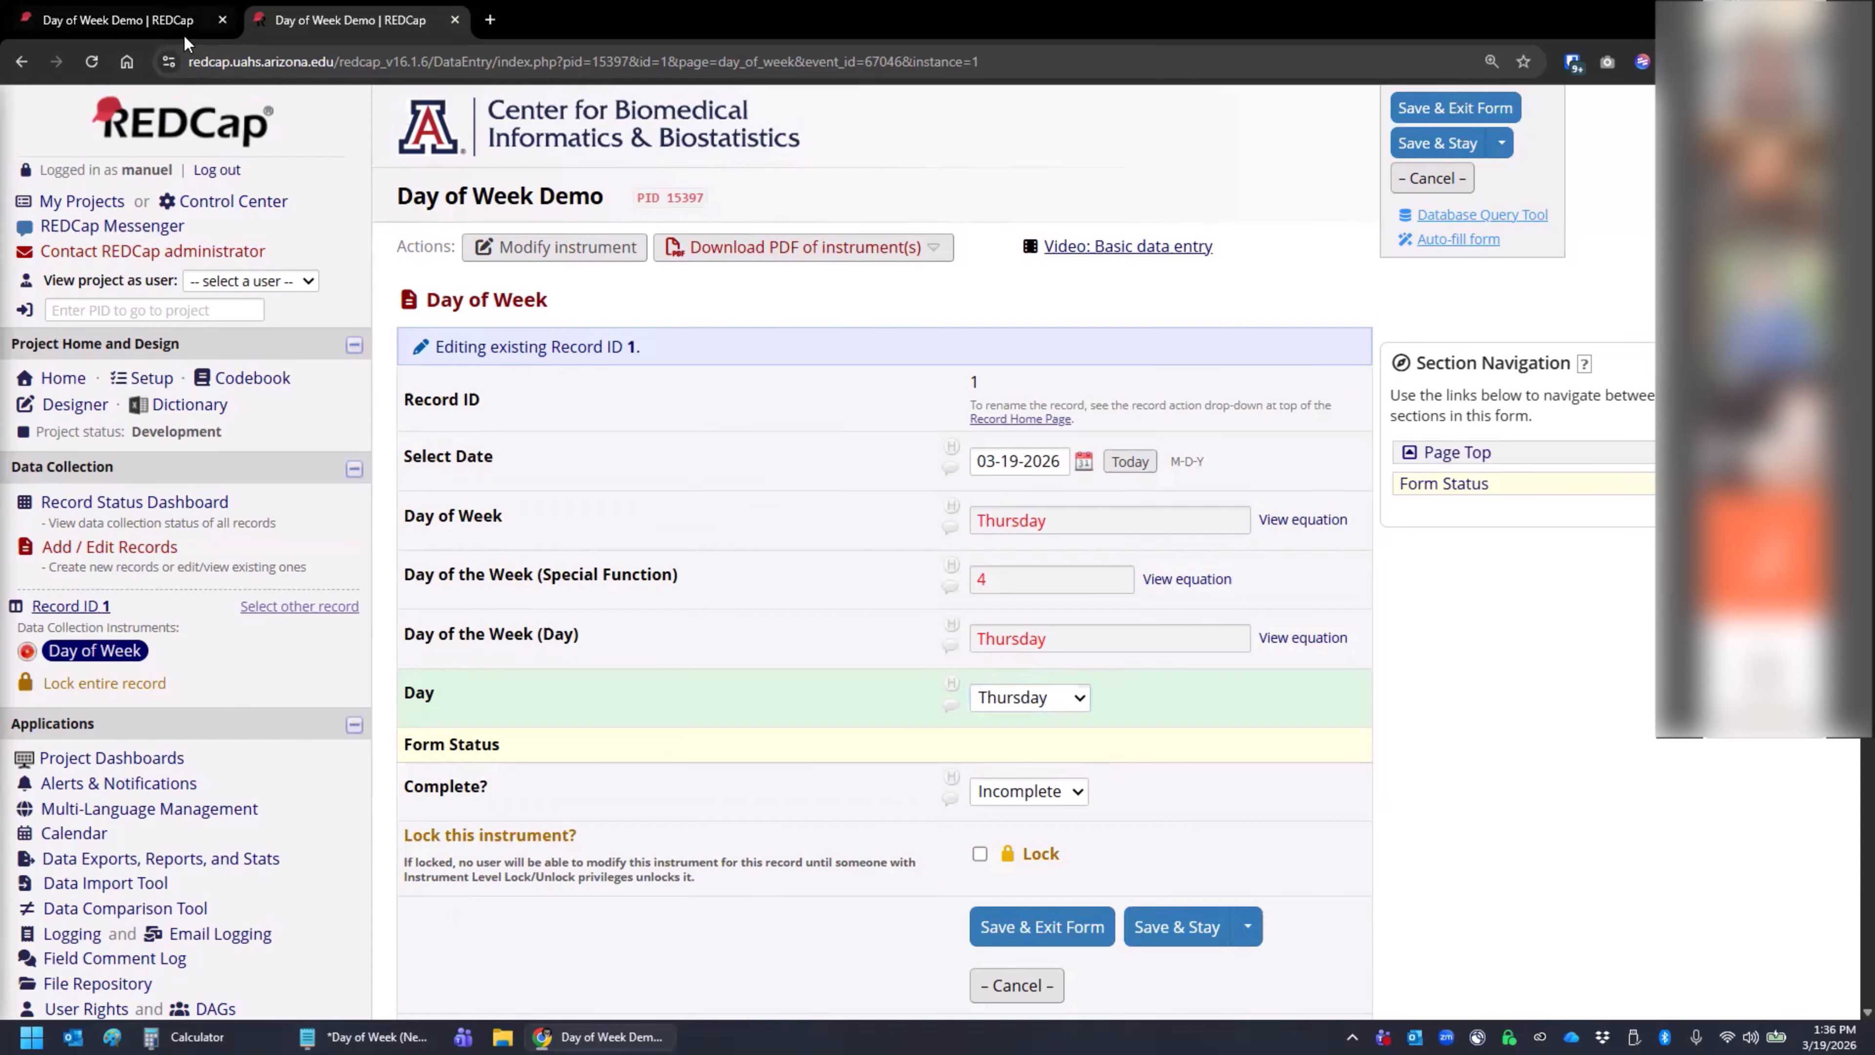
{"action": "left_click", "coordinate": [181, 22]}
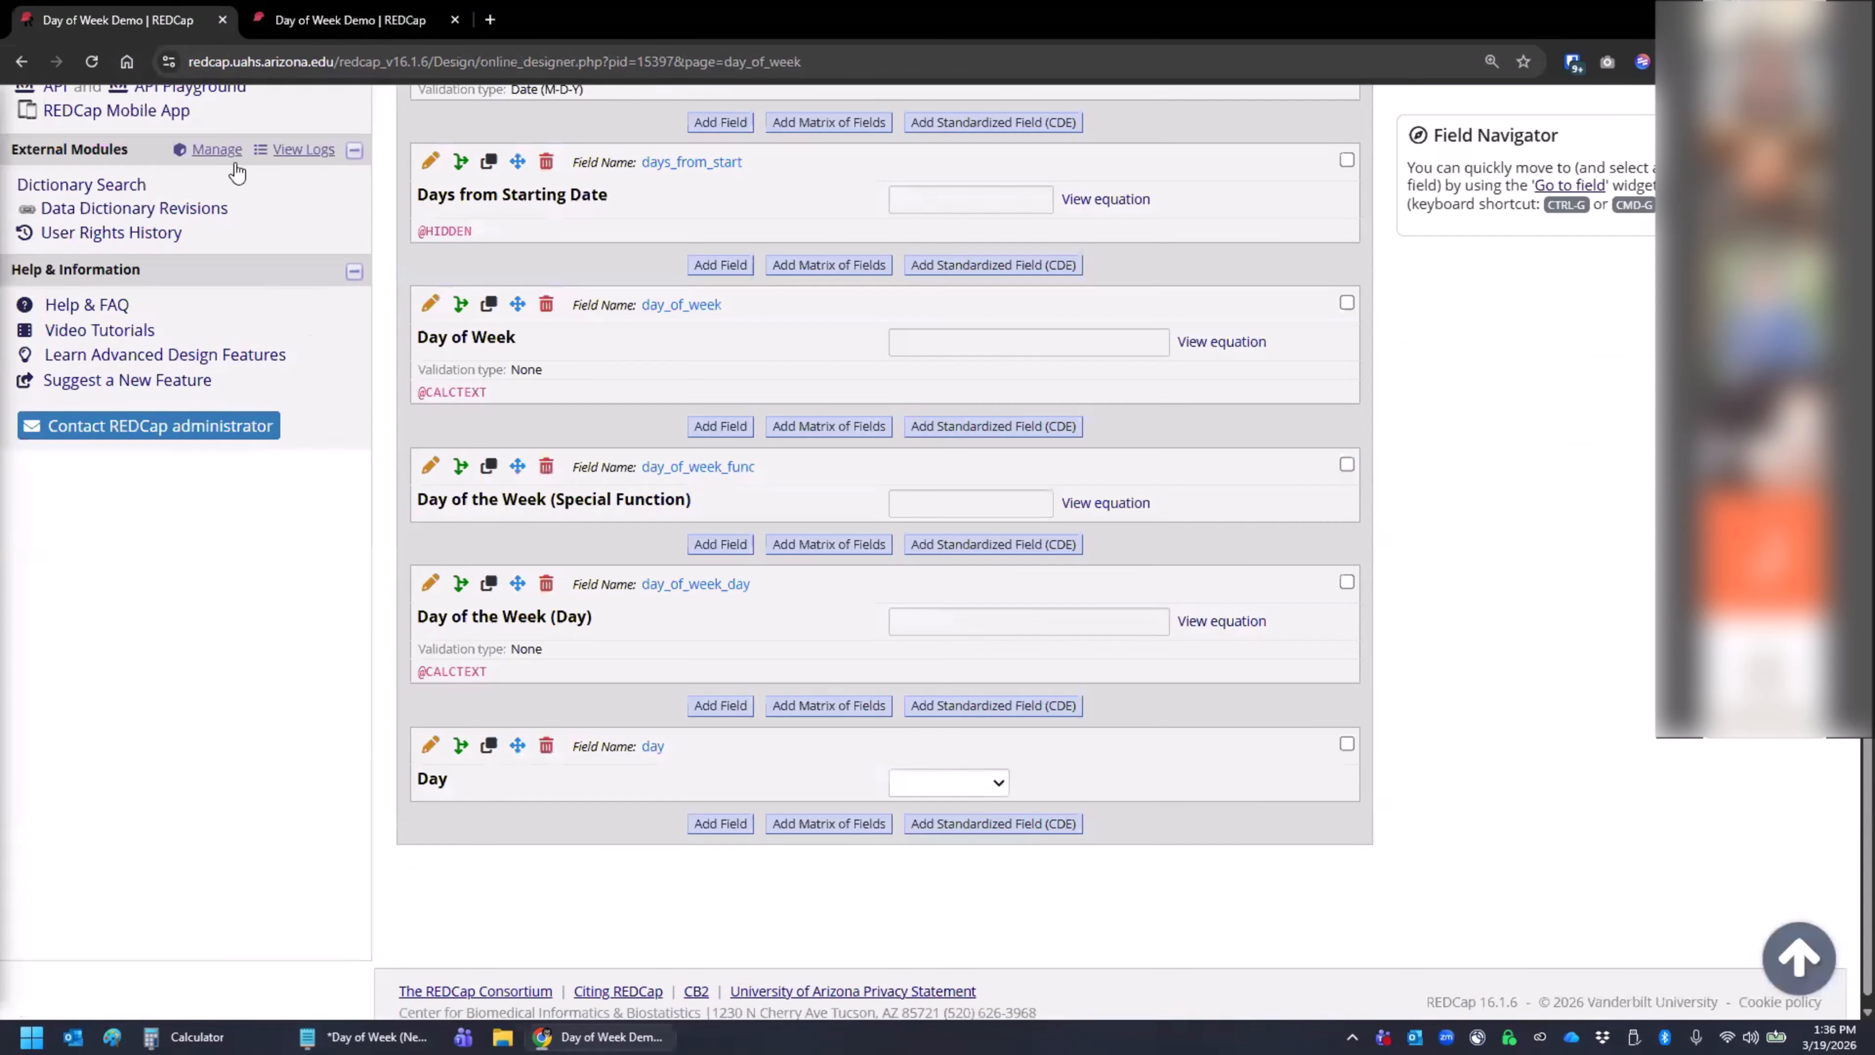
{"action": "left_click", "coordinate": [430, 744]}
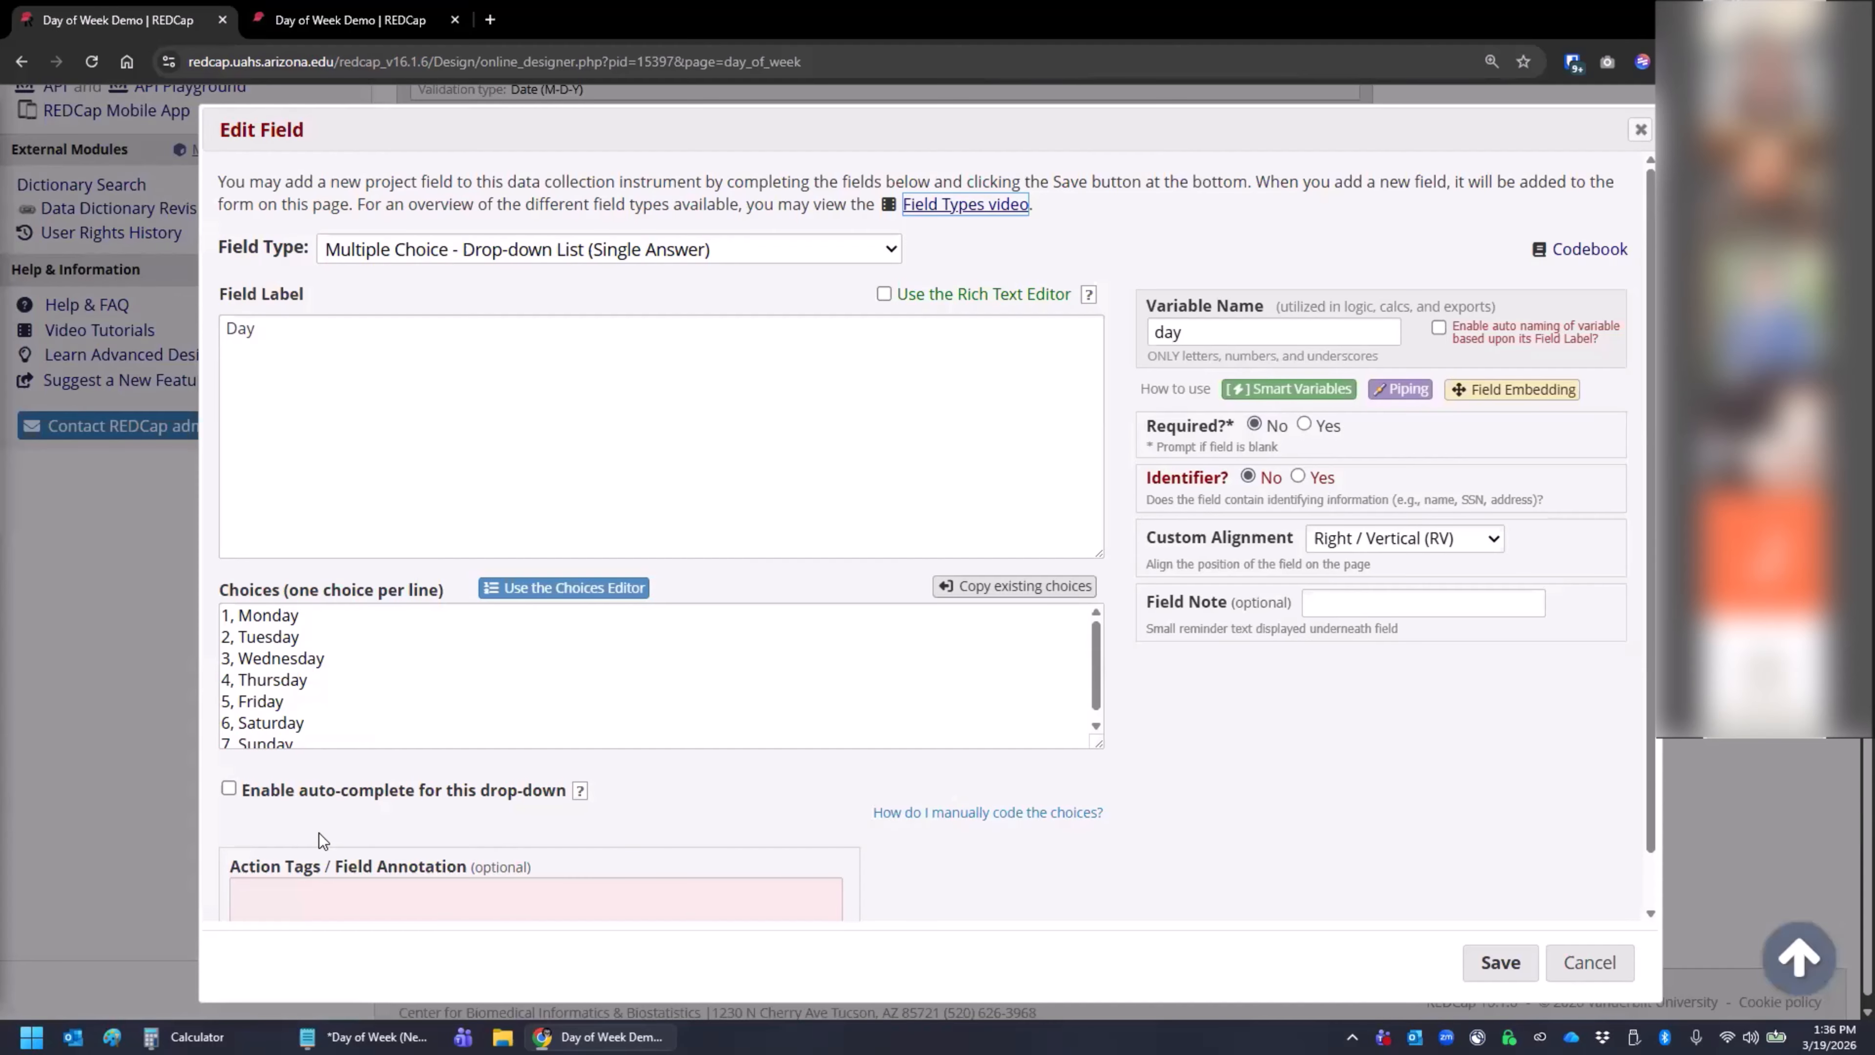
{"action": "left_click", "coordinate": [319, 895]}
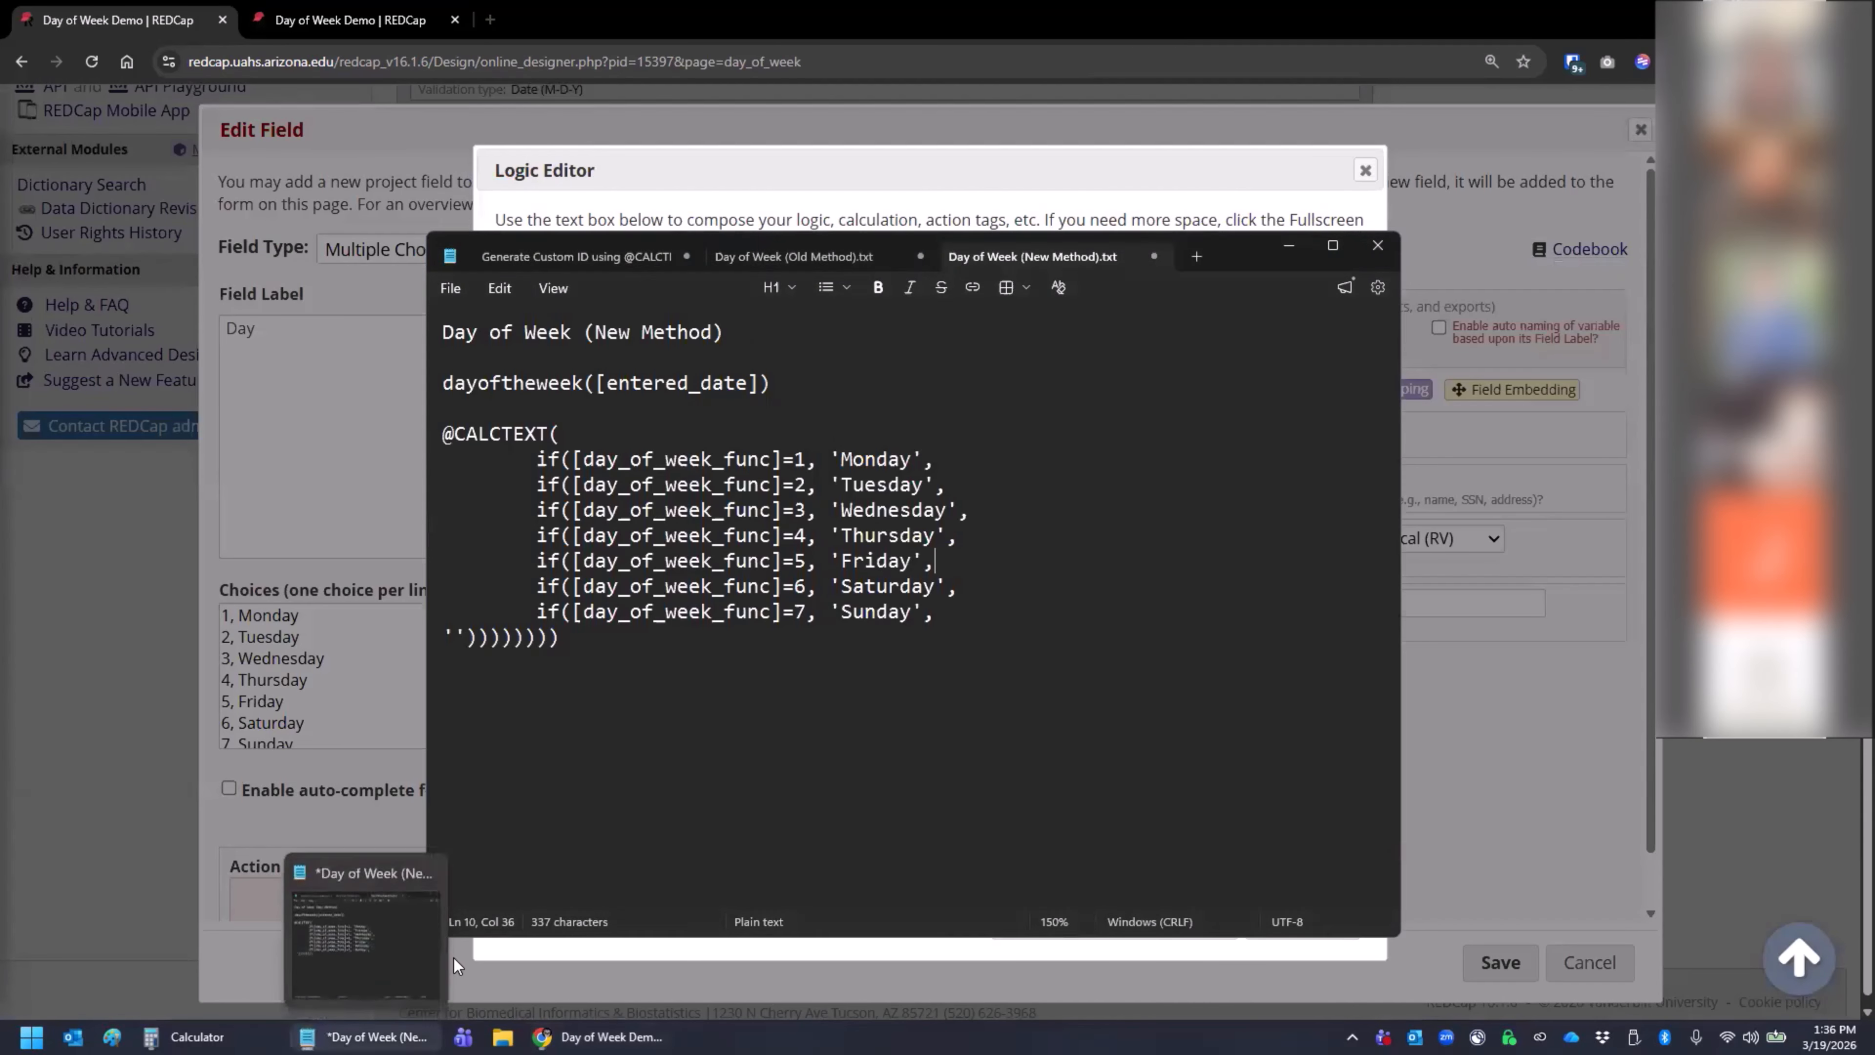
{"action": "left_click", "coordinate": [366, 1036]}
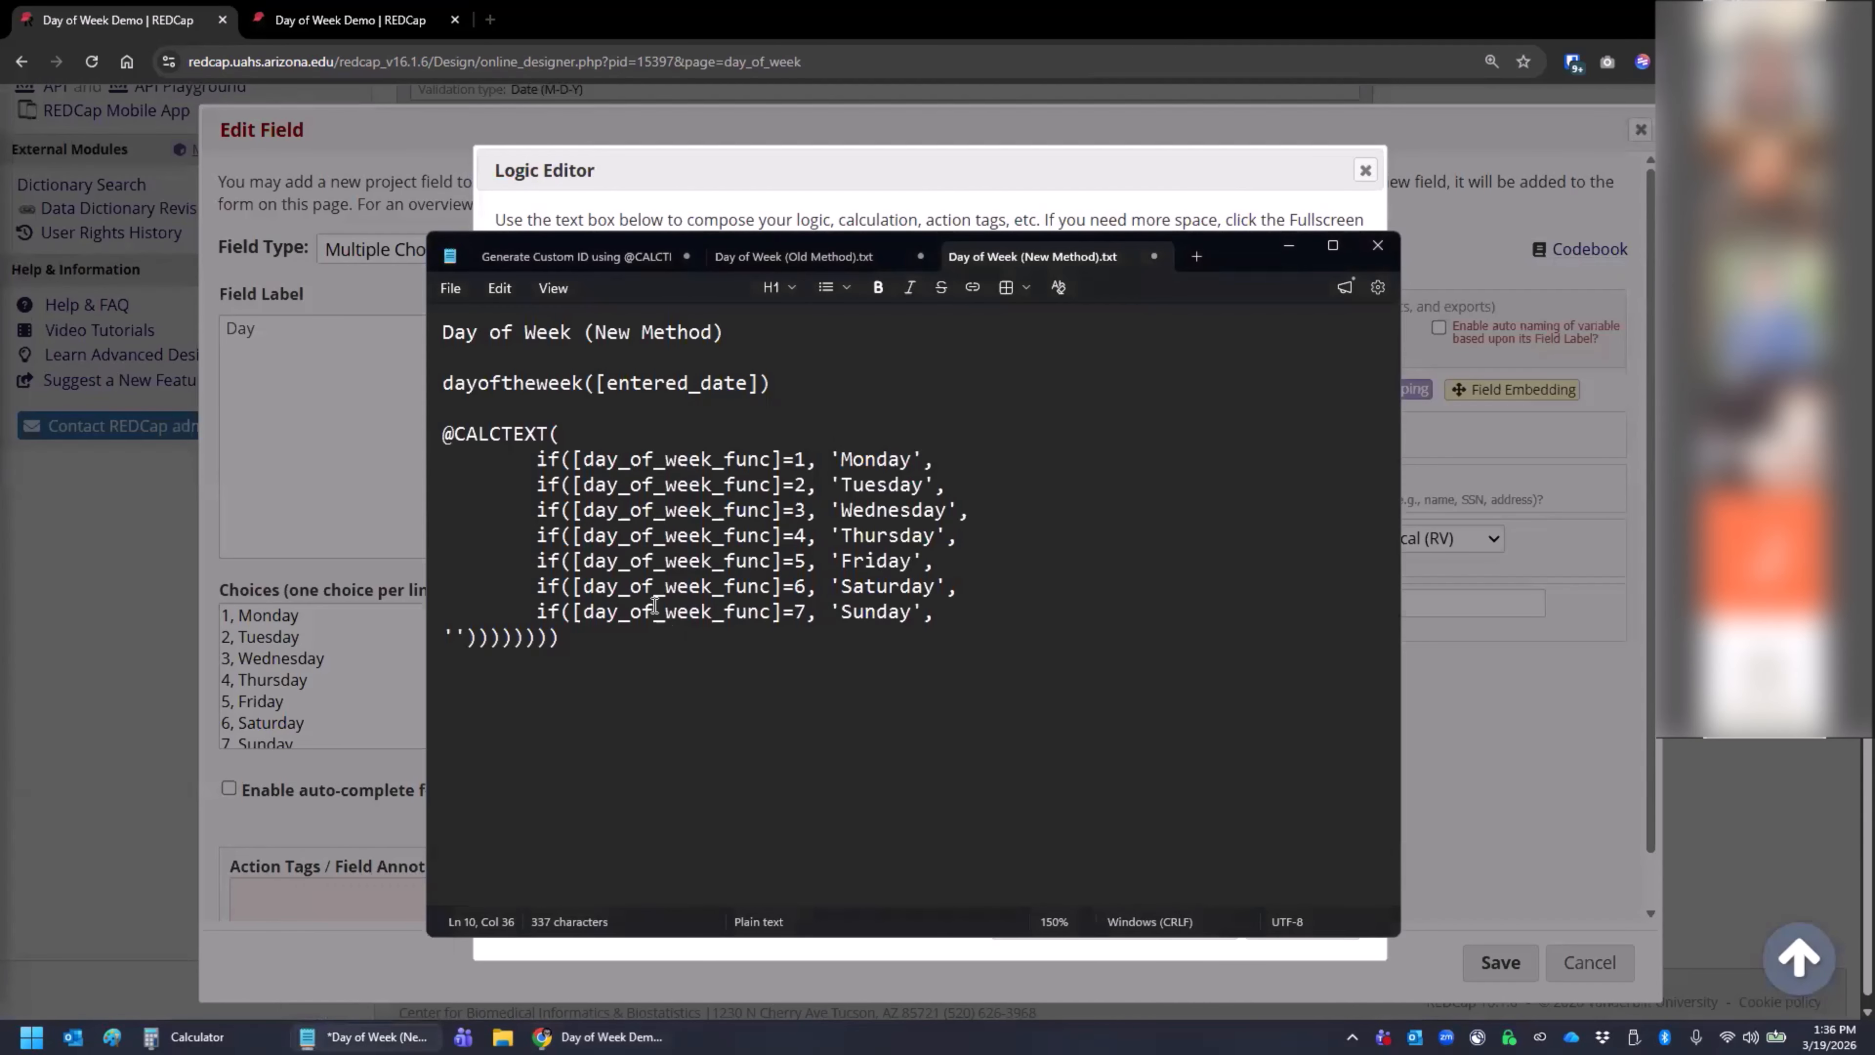
{"action": "left_click_drag", "start_coordinate": [565, 636], "coordinate": [443, 434]}
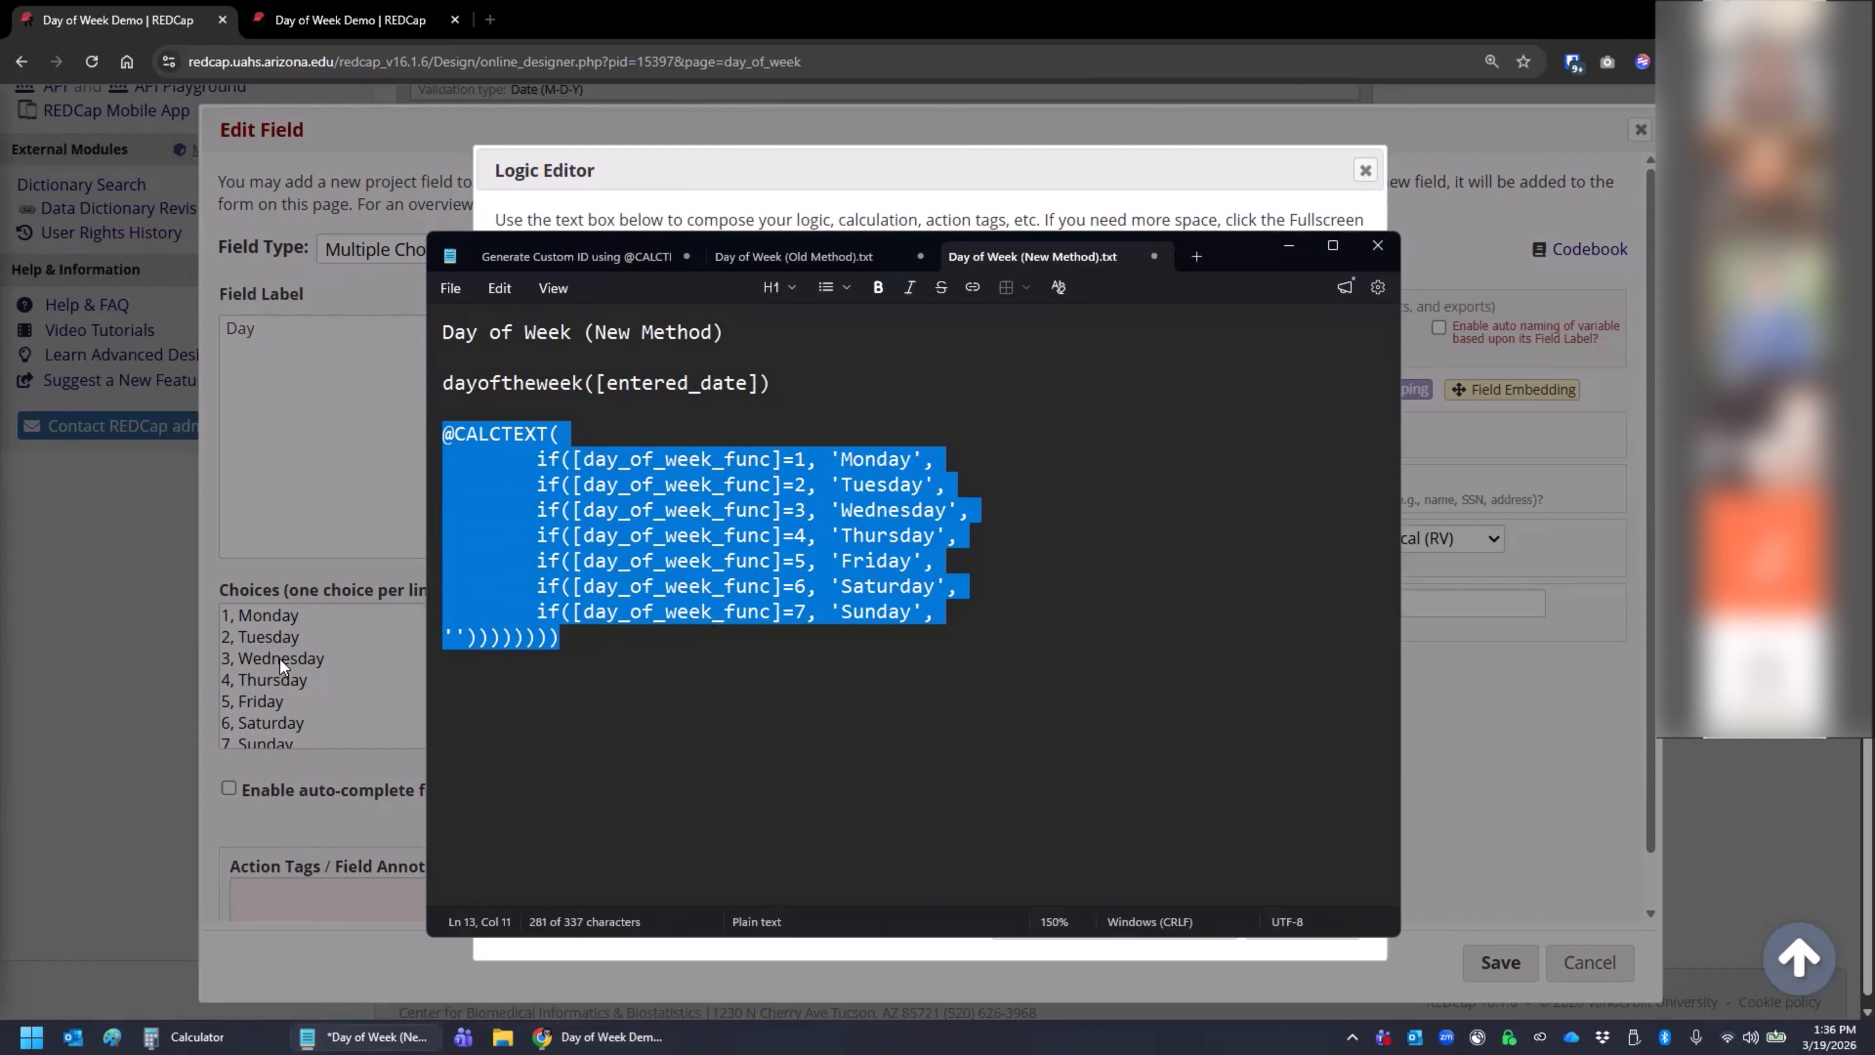
{"action": "left_click", "coordinate": [277, 642]}
{"action": "left_click", "coordinate": [1285, 924]}
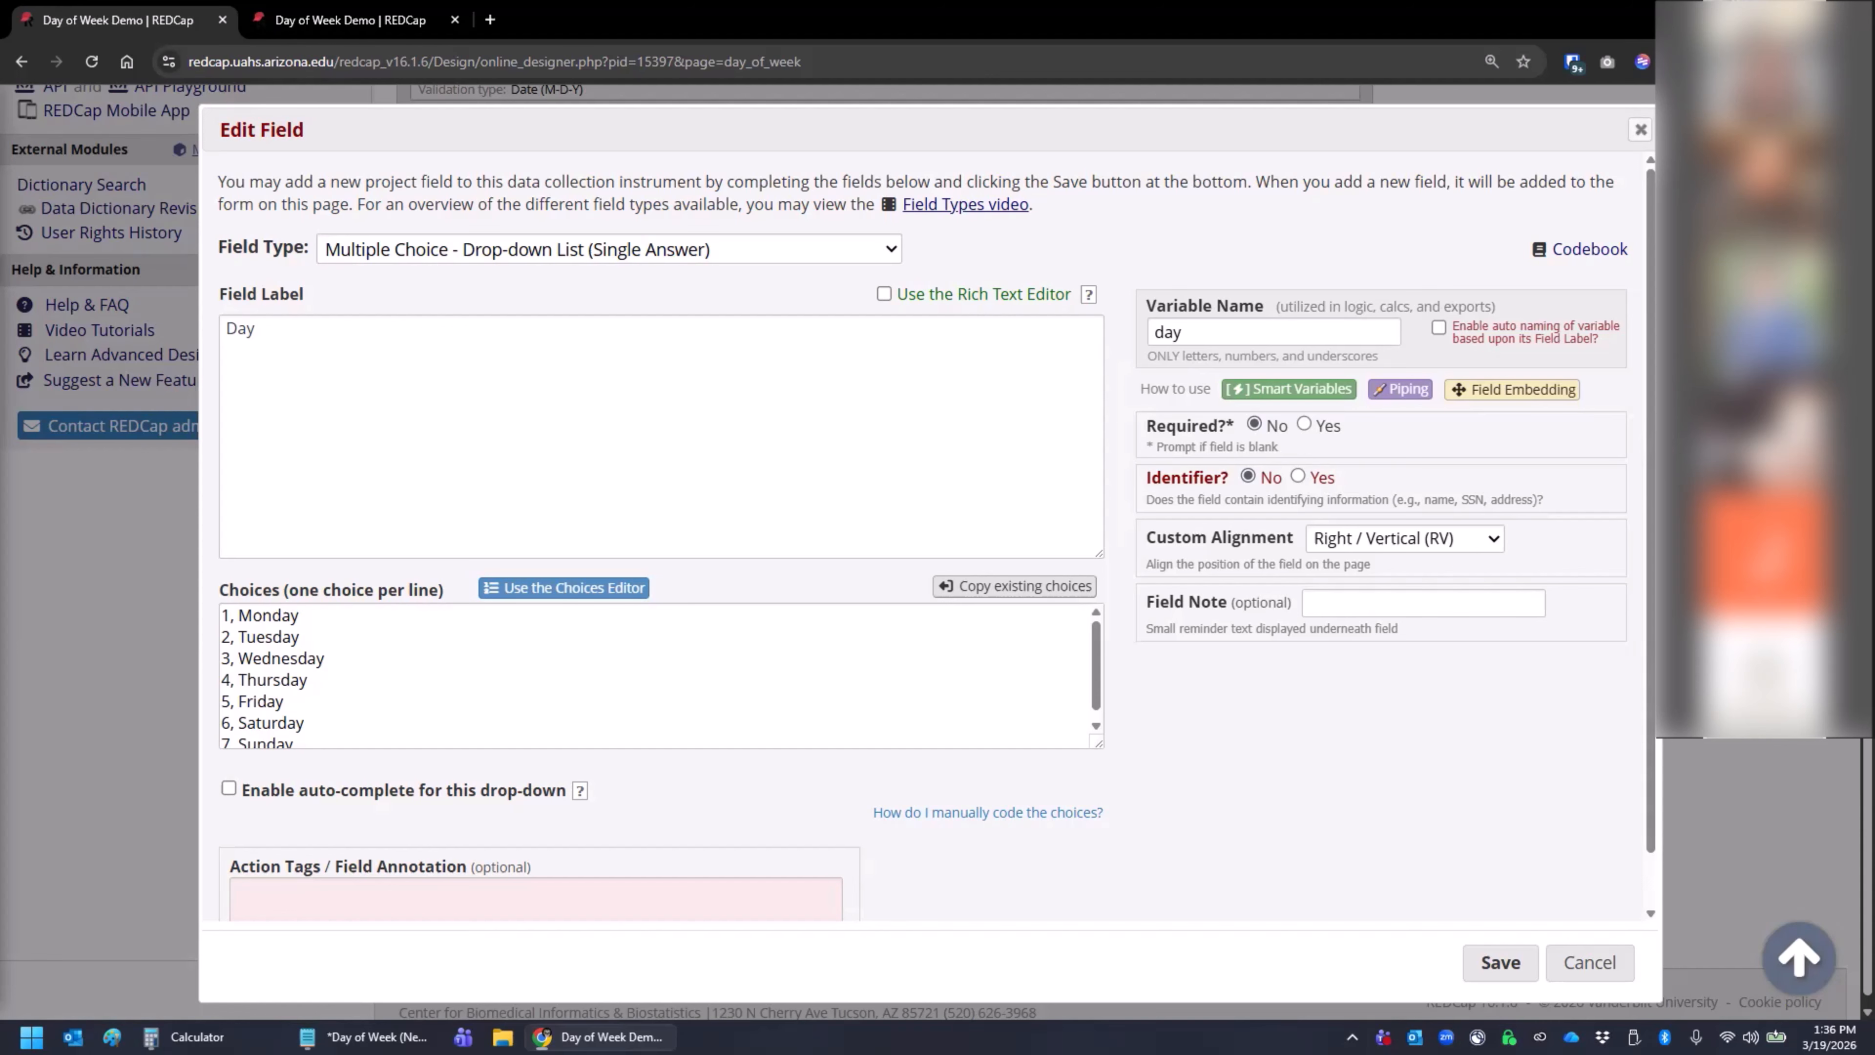
{"action": "left_click", "coordinate": [1589, 967]}
- Reload record 1's Day of Week form, discarding the unsaved Day selection
{"action": "left_click", "coordinate": [366, 23]}
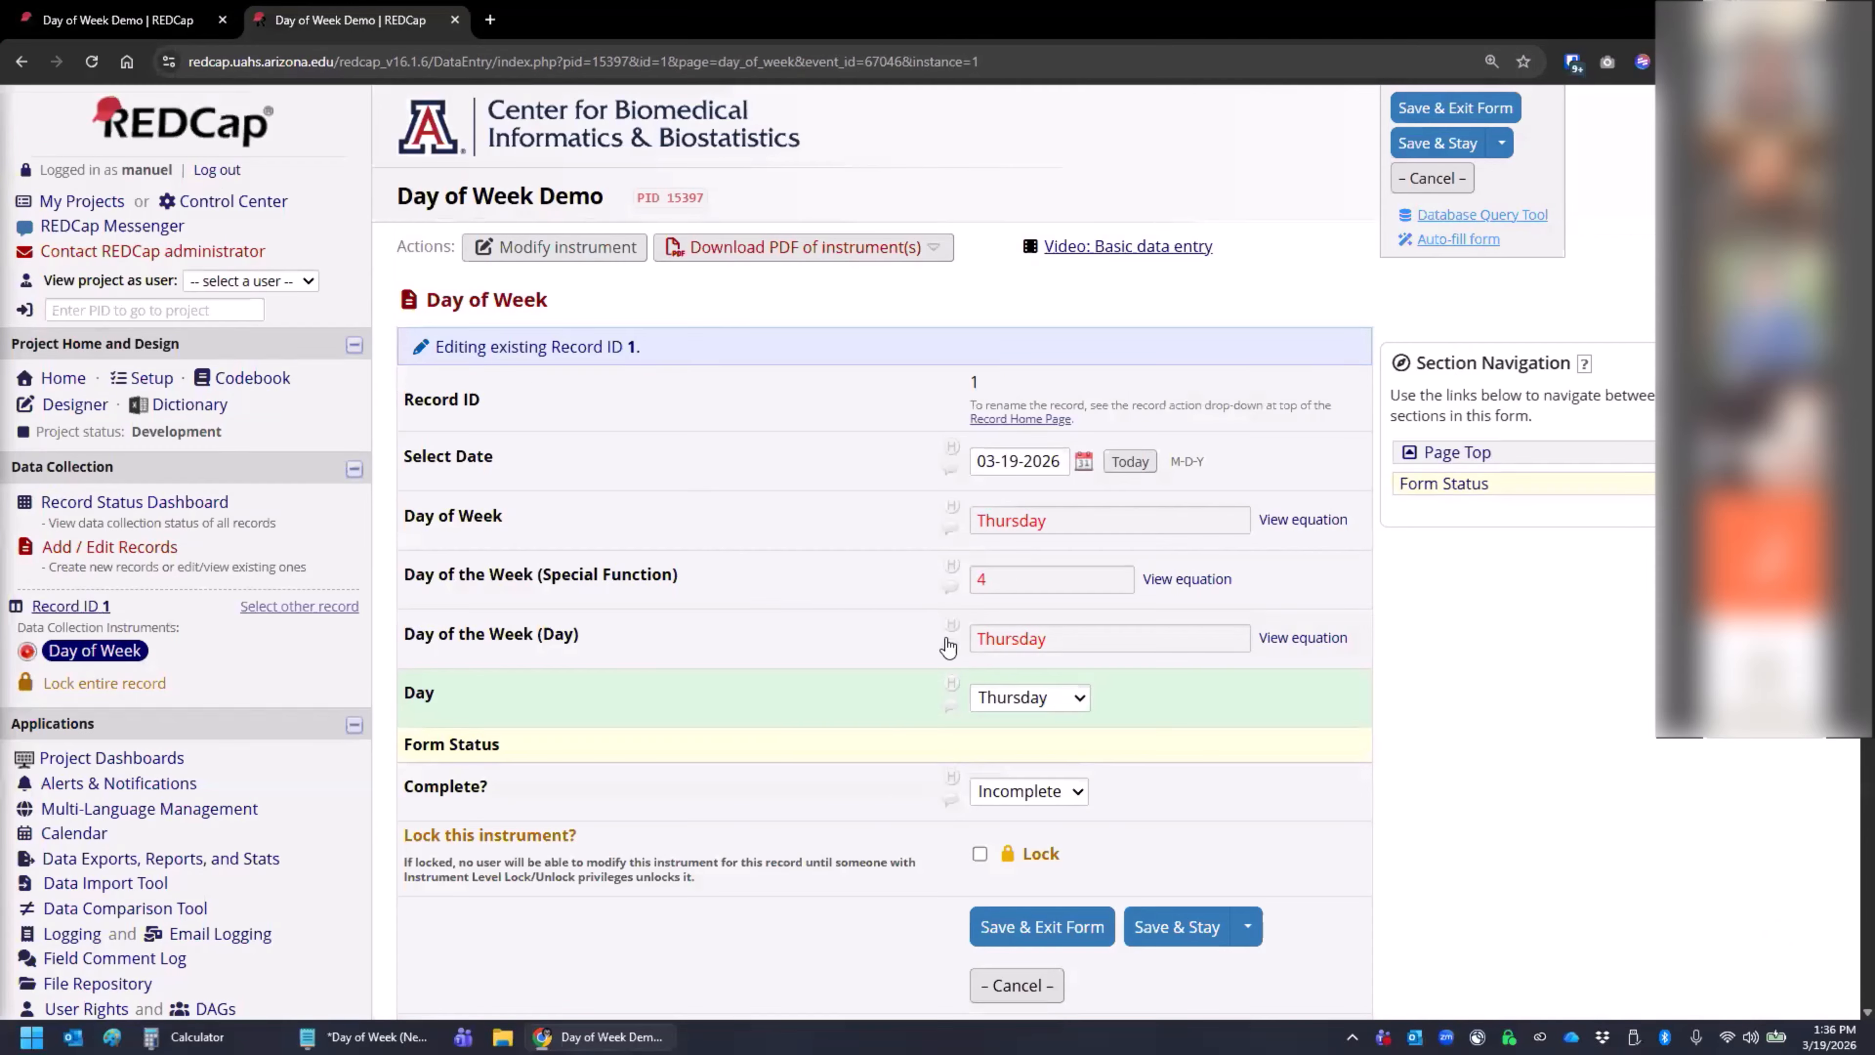
{"action": "left_click", "coordinate": [91, 62]}
{"action": "left_click", "coordinate": [998, 186]}
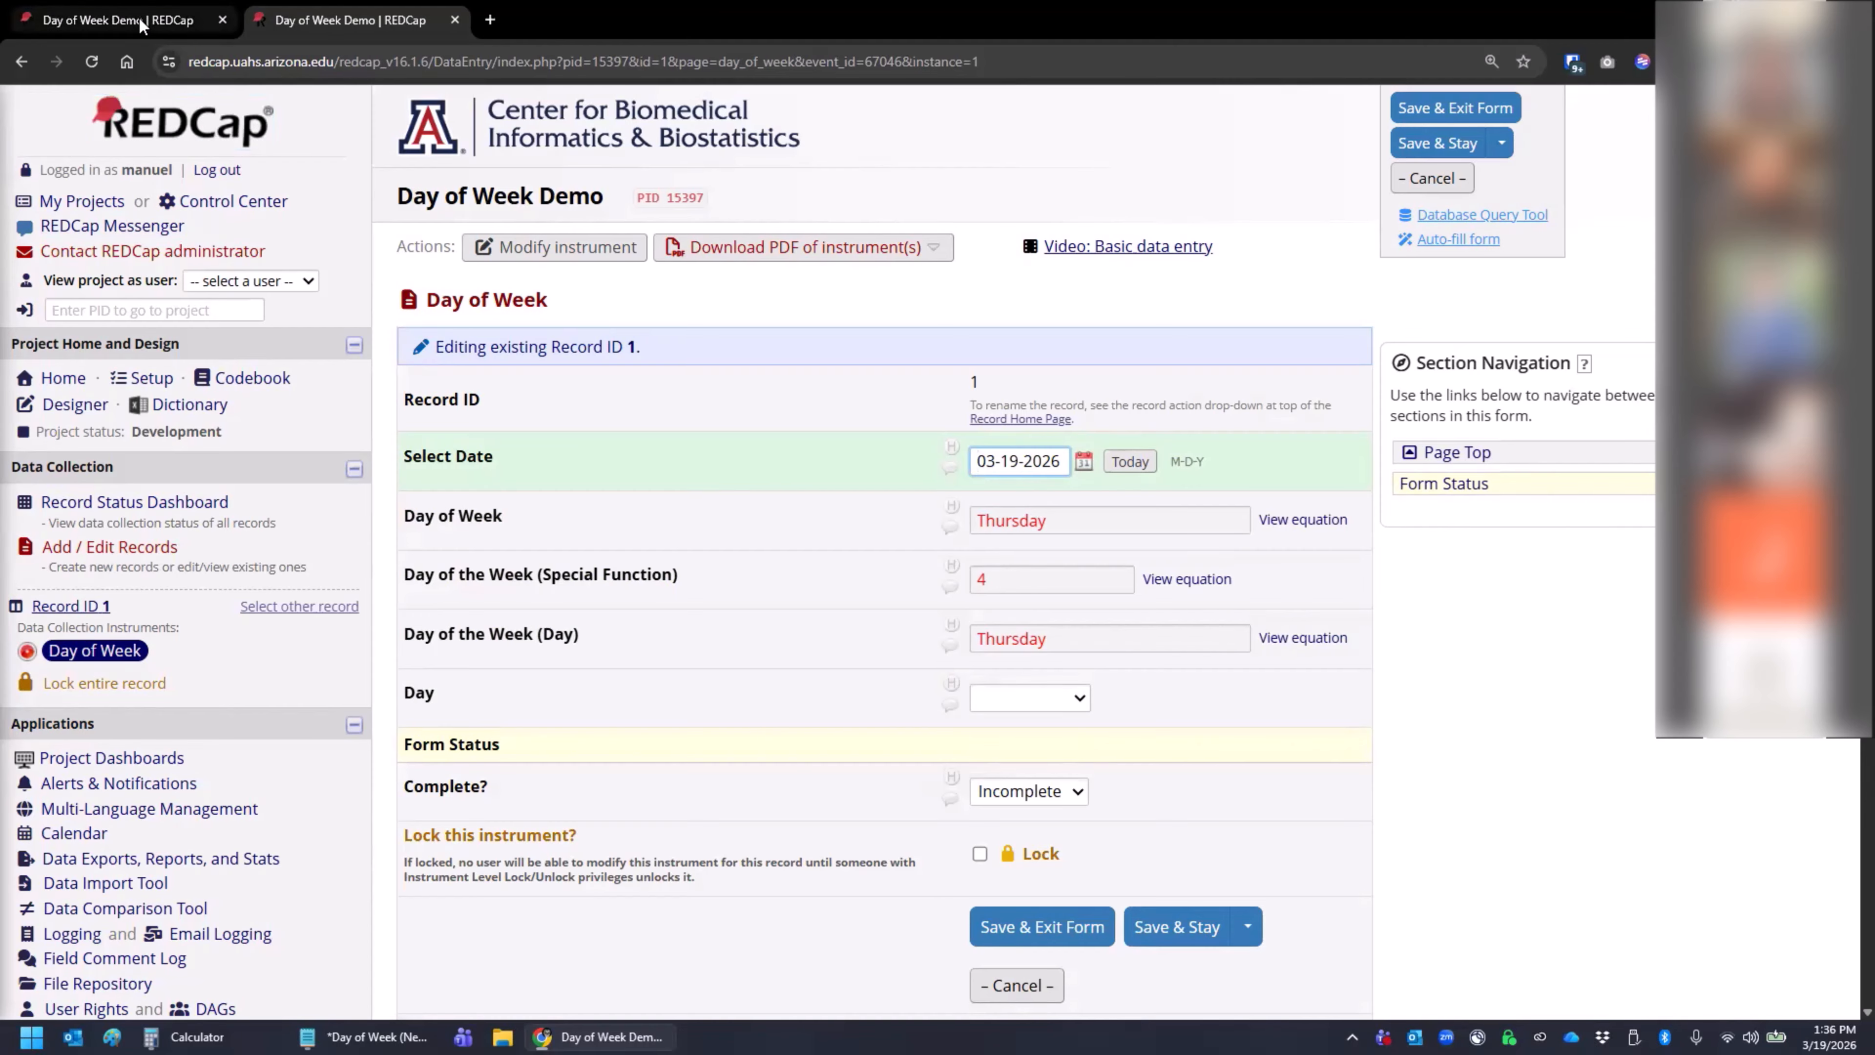
- Review the dayoftheweek ([date]) entry in the Online Designer's Special Functions reference, and close the reference
{"action": "left_click", "coordinate": [118, 20]}
{"action": "scroll", "coordinate": [1253, 318], "scroll_direction": "up", "scroll_amount": 10}
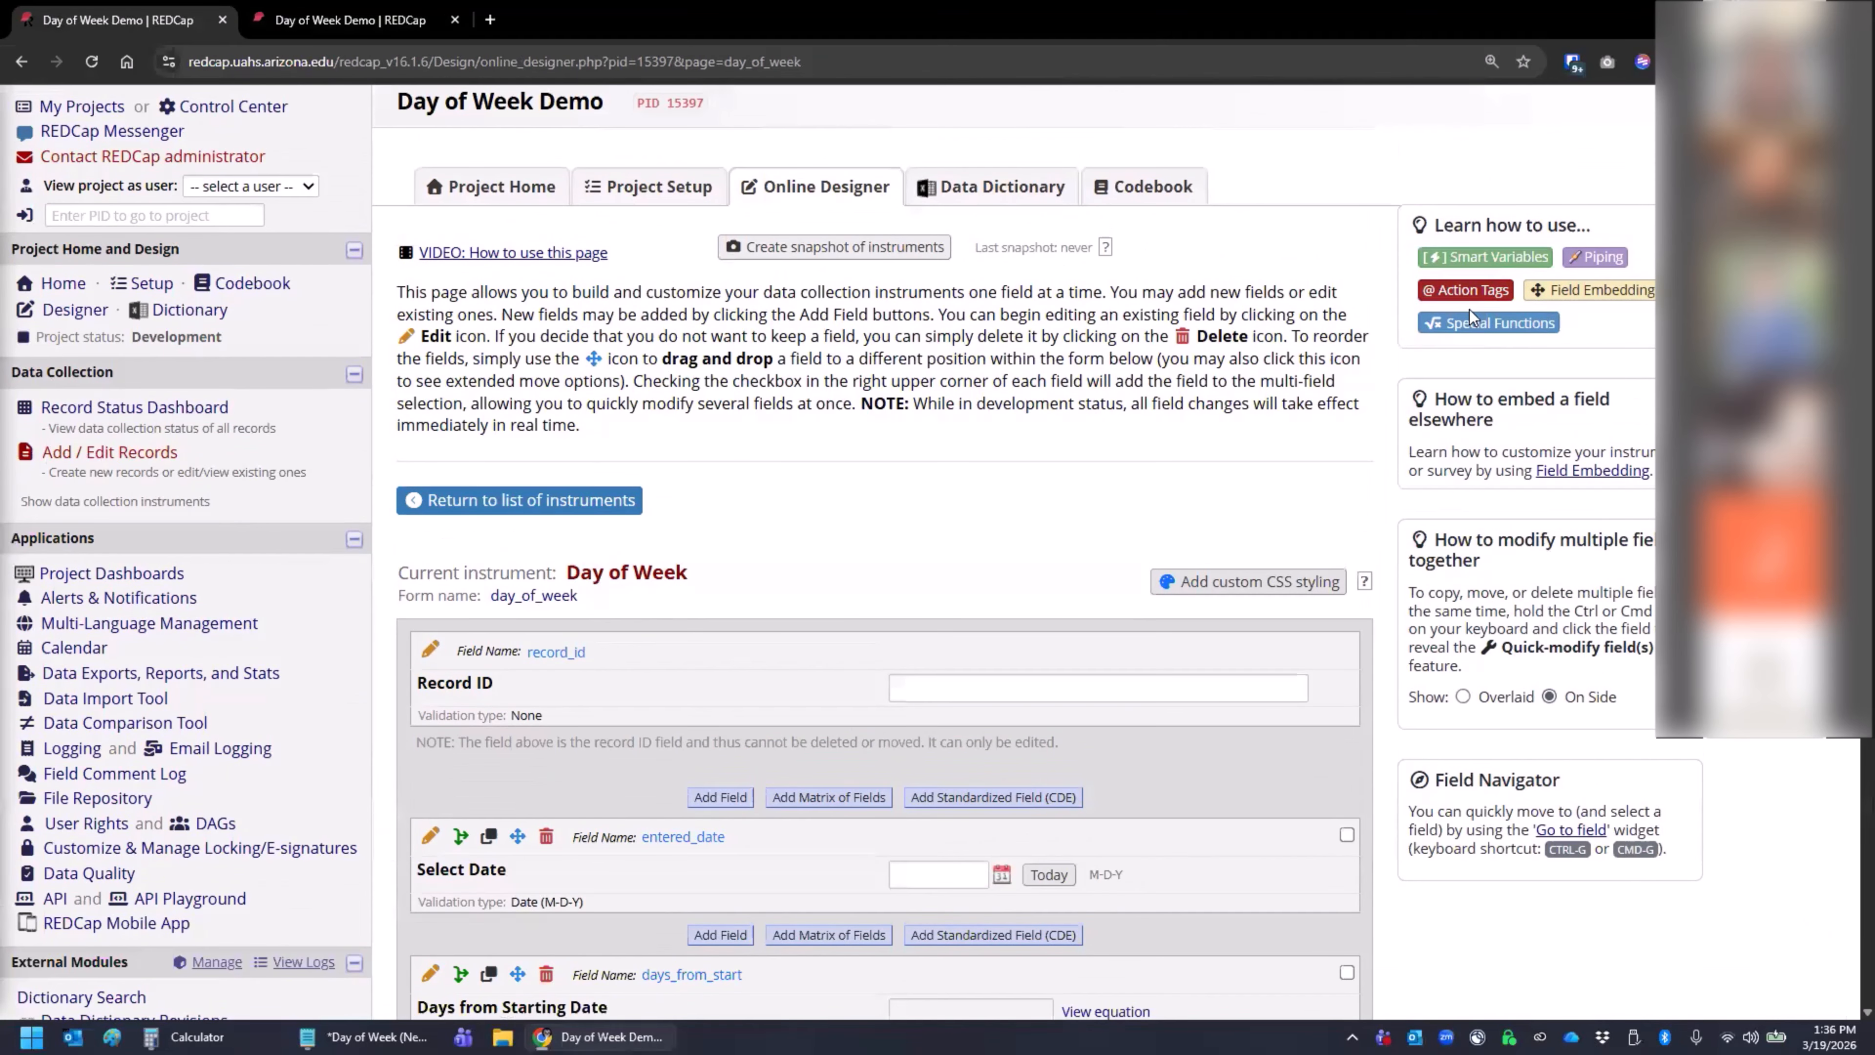
{"action": "scroll", "coordinate": [1464, 326], "scroll_direction": "down", "scroll_amount": 10}
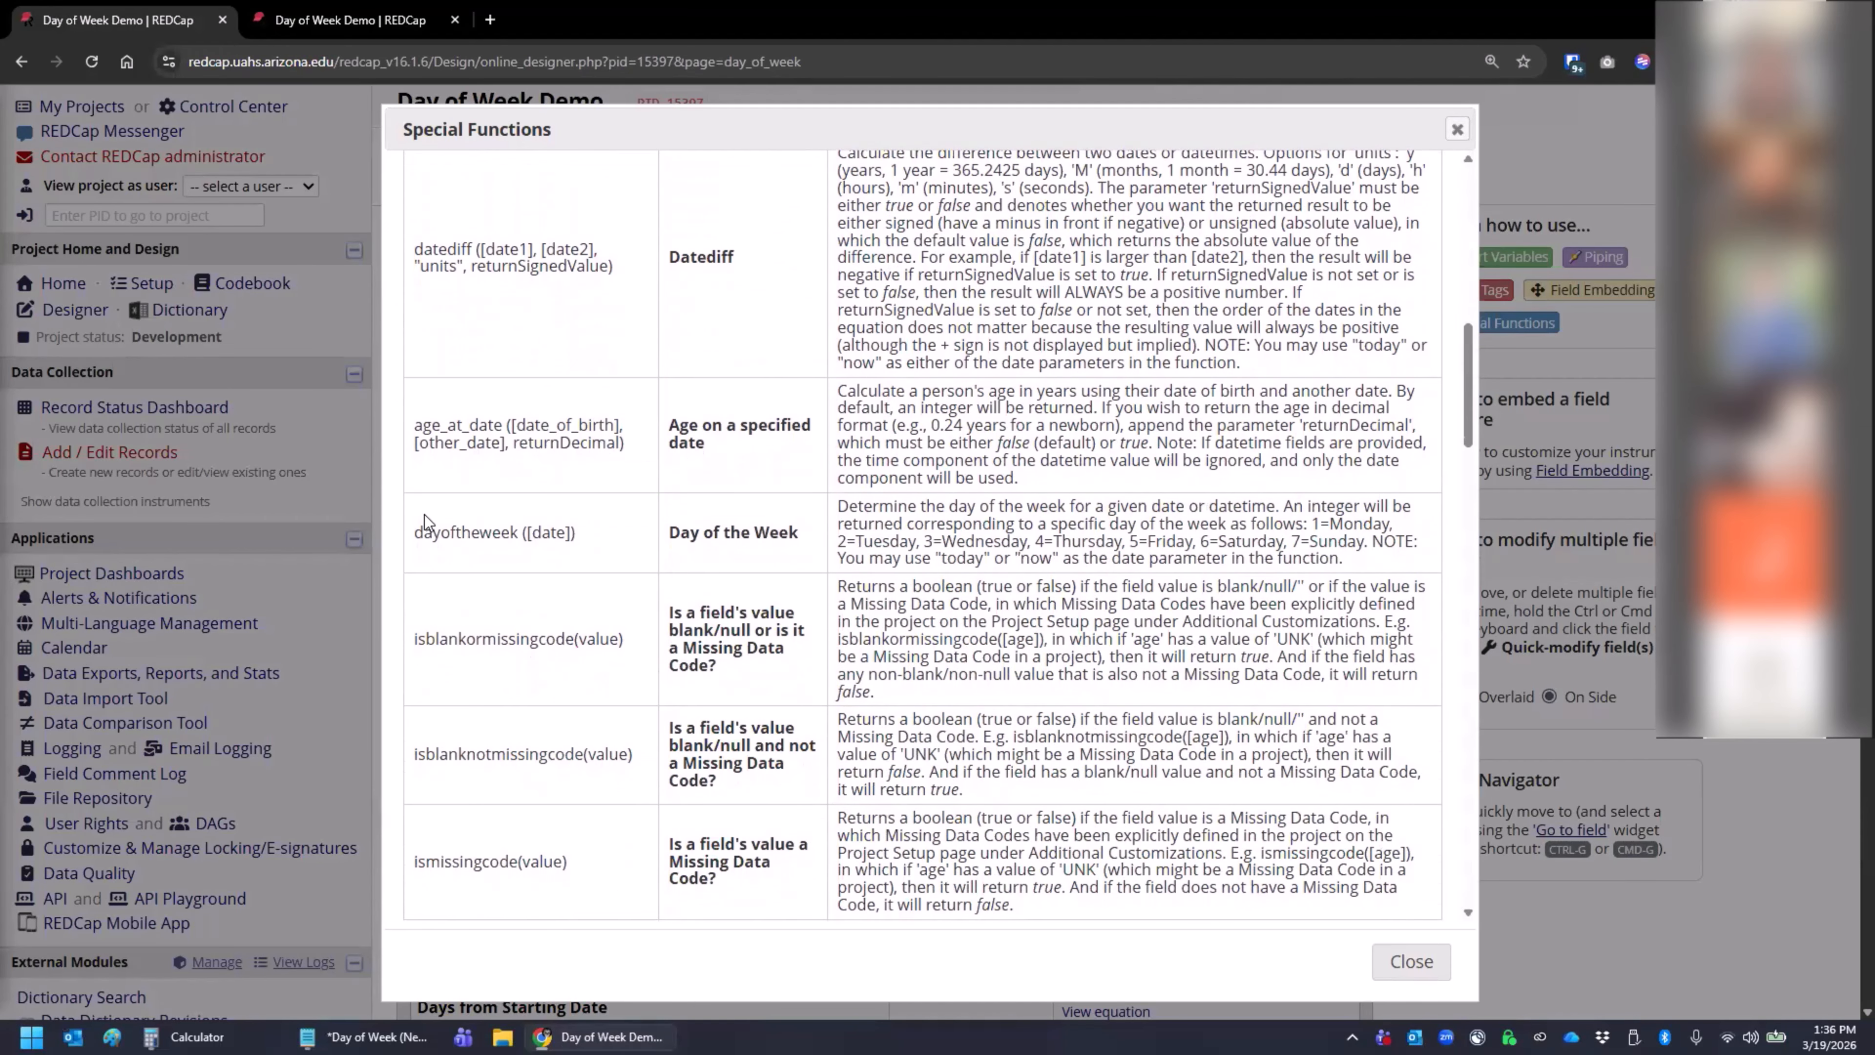
{"action": "left_click_drag", "start_coordinate": [408, 532], "coordinate": [595, 546]}
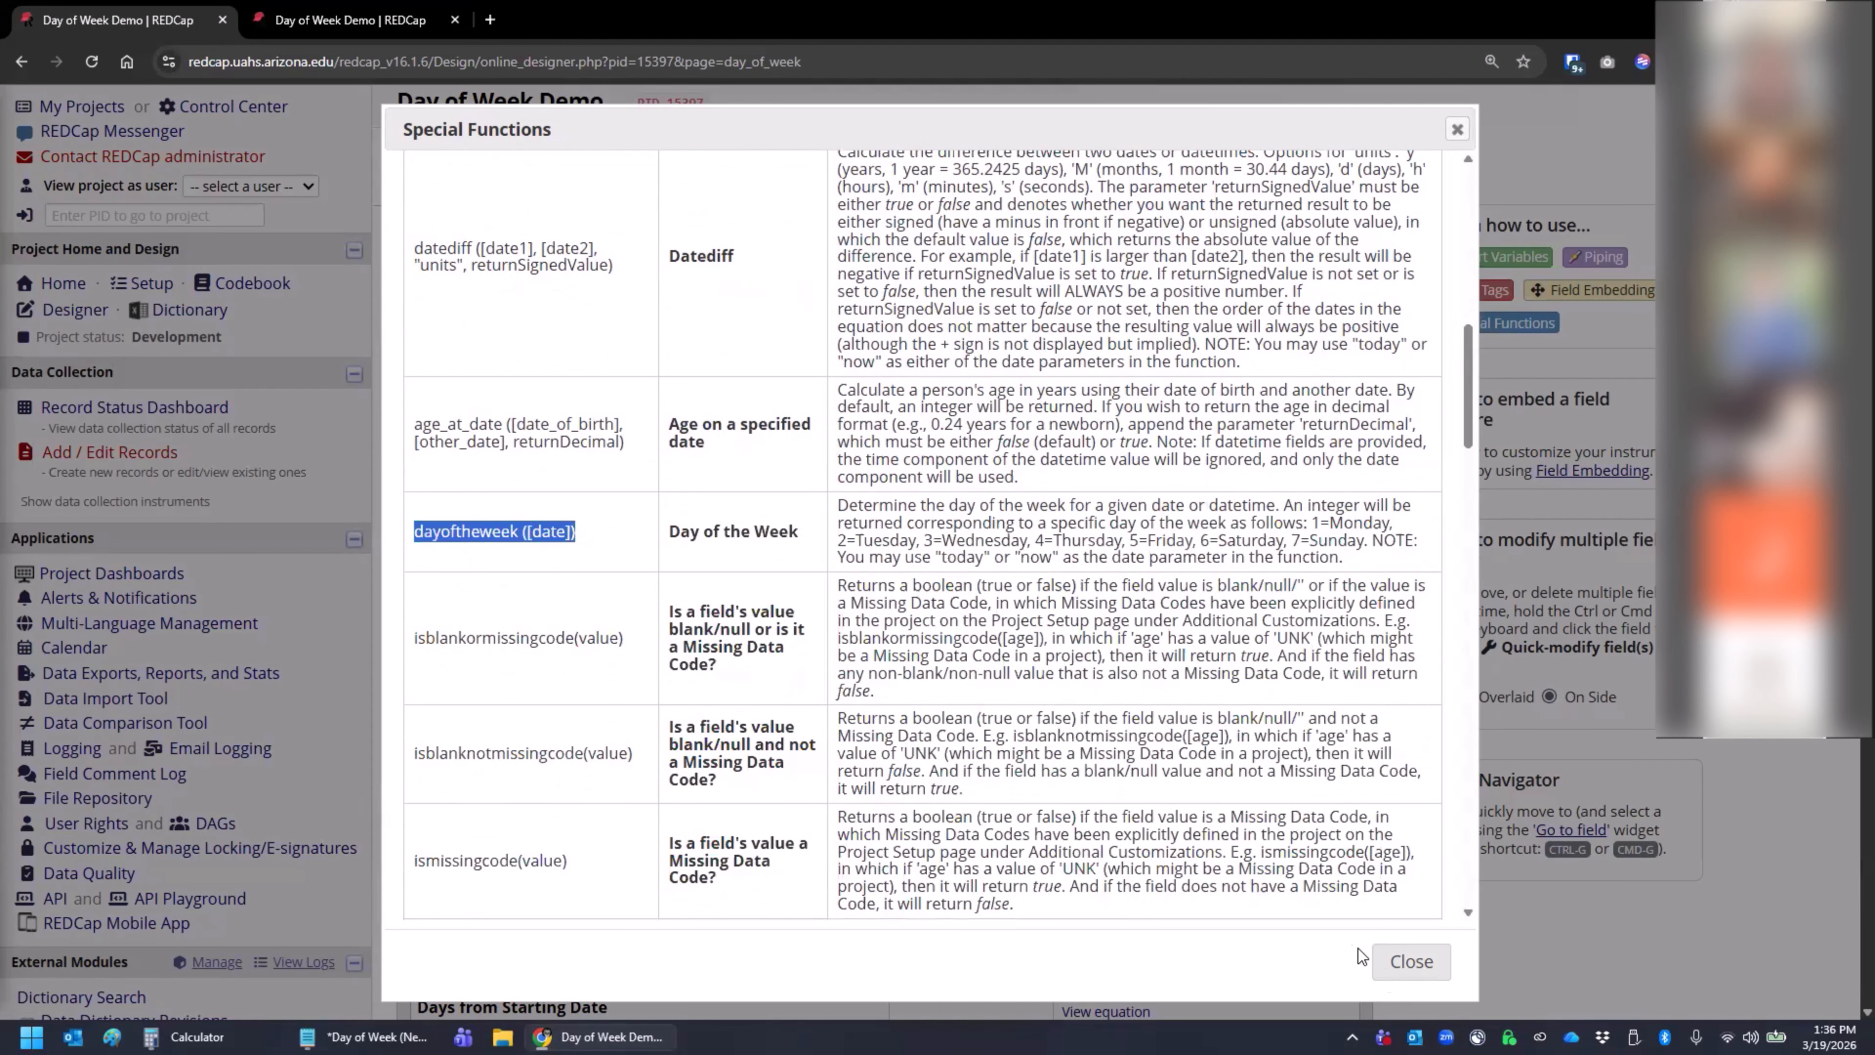
{"action": "left_click", "coordinate": [1406, 961]}
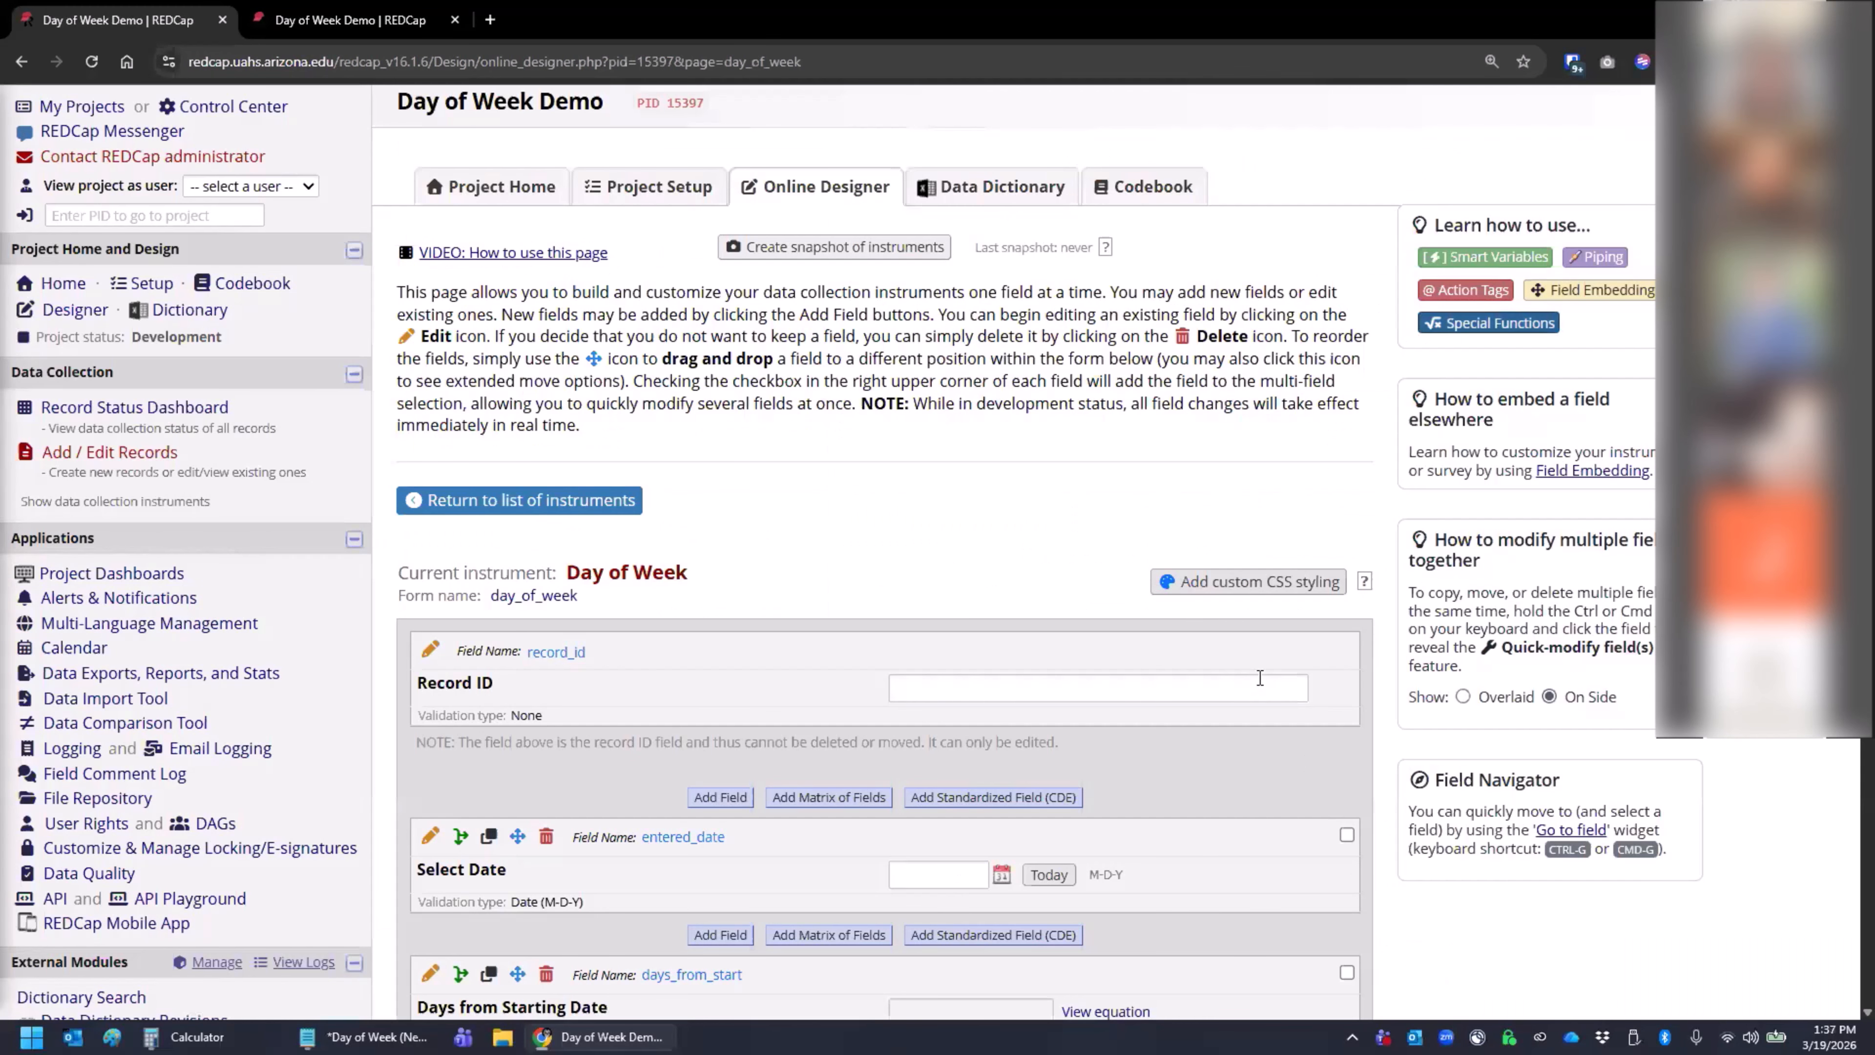